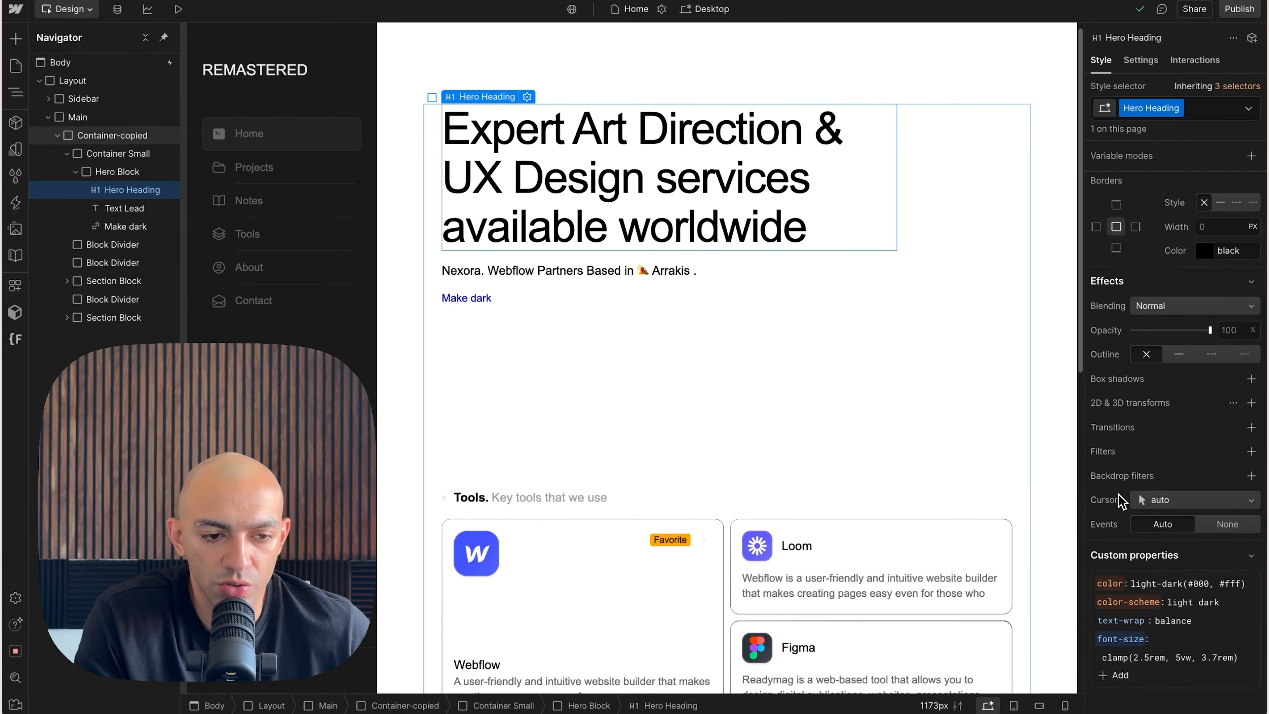
# Step: Examine the color variables and the light-dark custom properties of the hero container, the Make dark link and the Main element
pyautogui.click(588, 283)
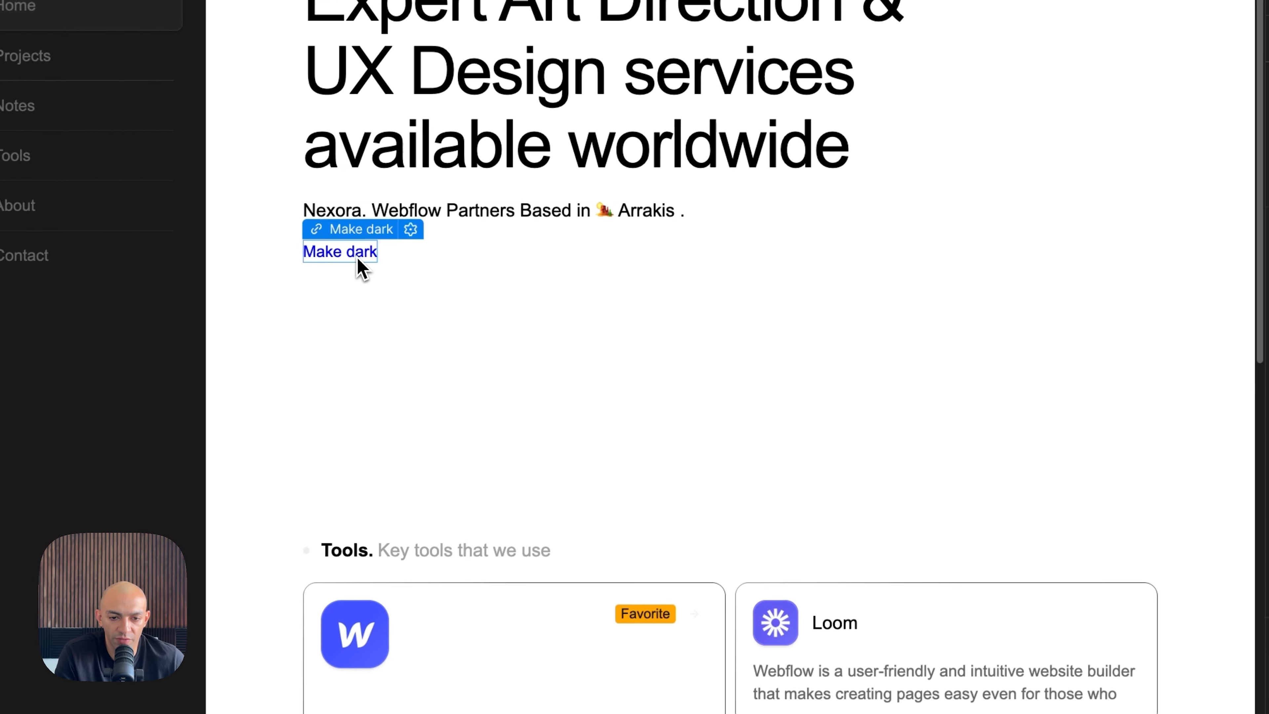
pyautogui.click(487, 298)
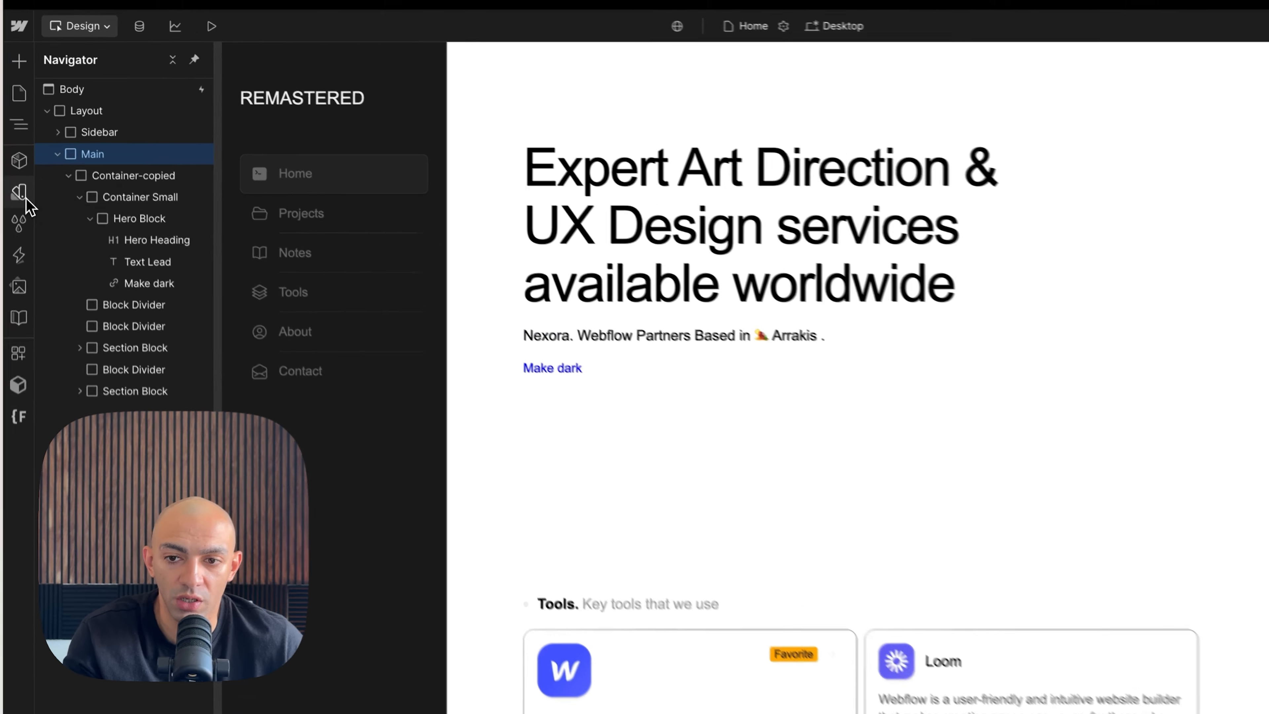
pyautogui.click(15, 149)
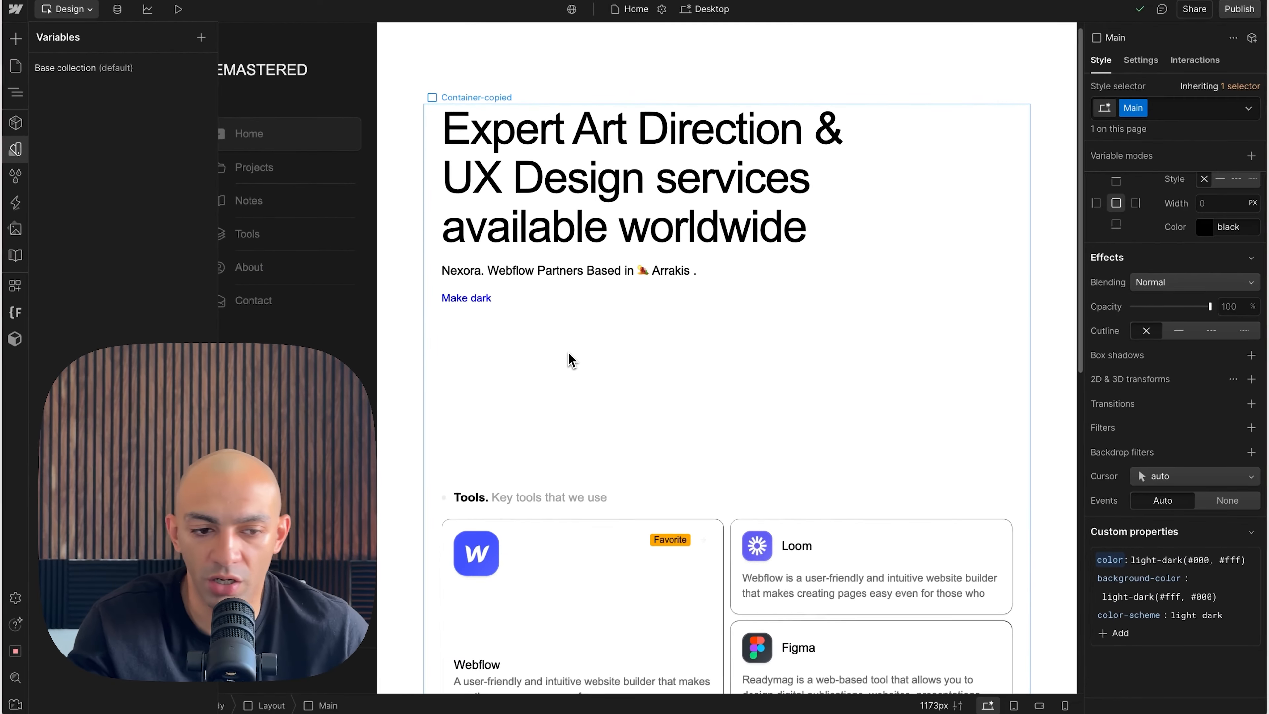
pyautogui.press('z')
pyautogui.click(571, 359)
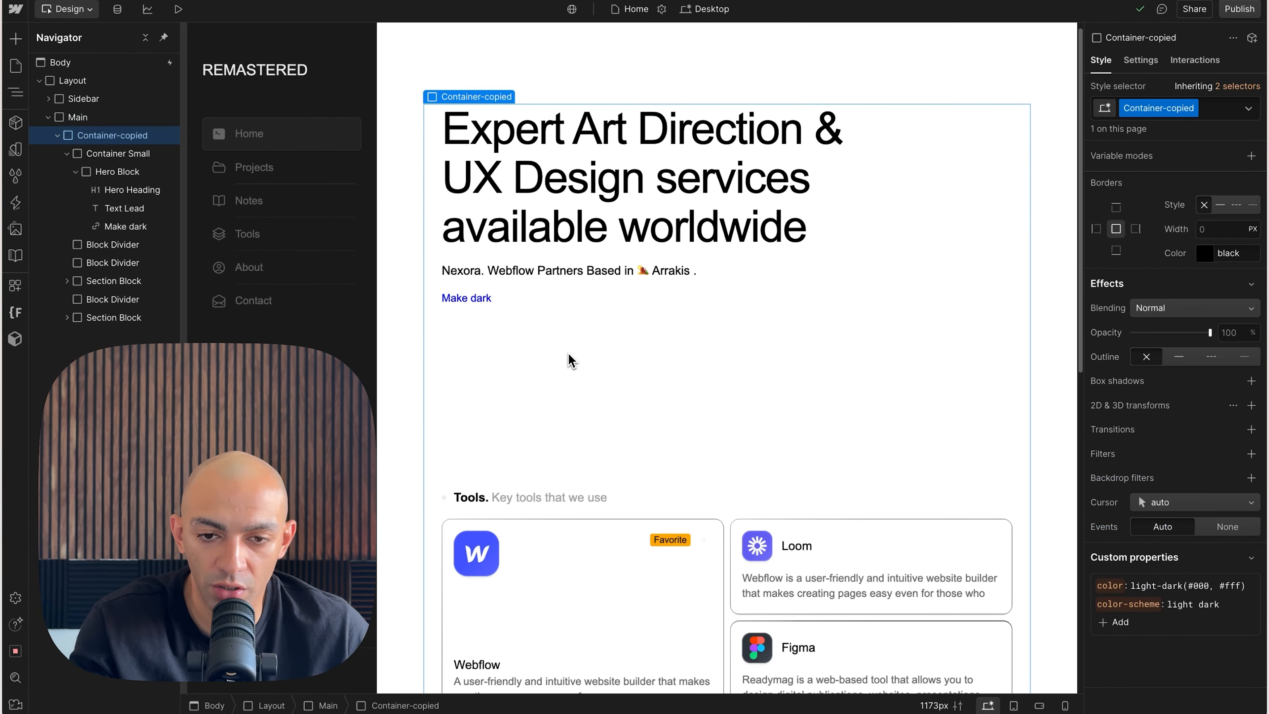
pyautogui.click(485, 299)
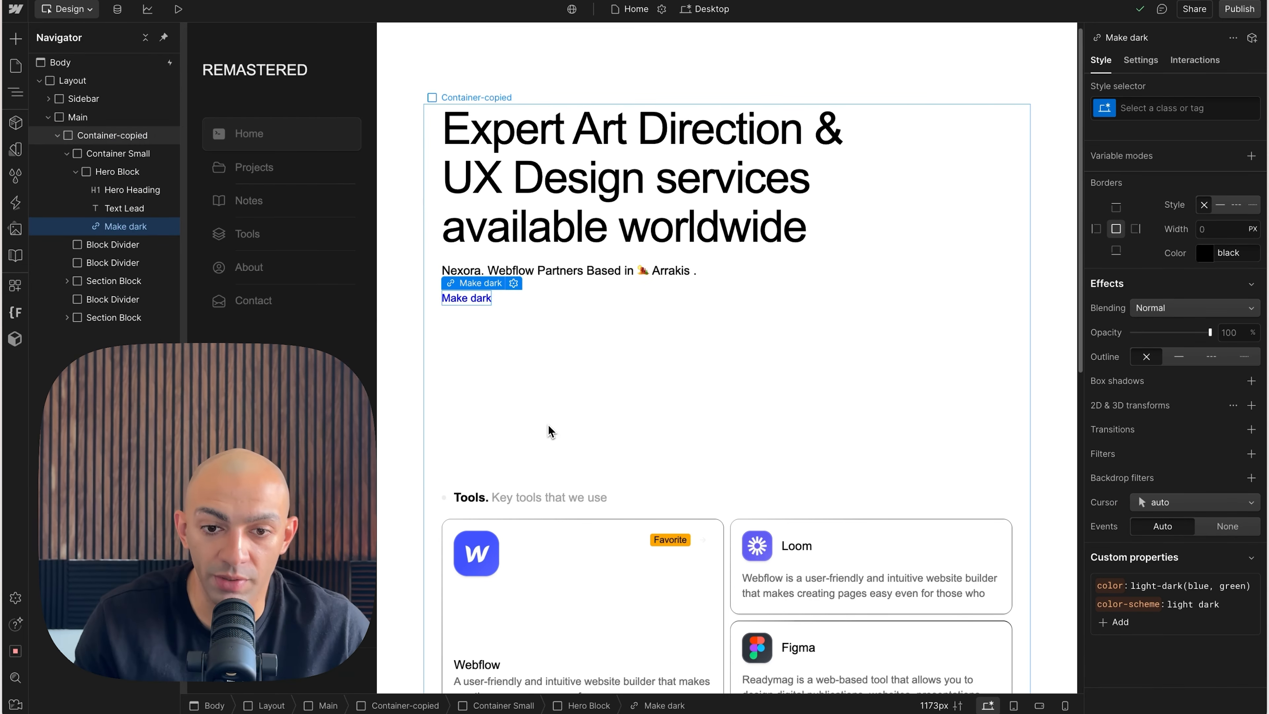
pyautogui.click(444, 377)
pyautogui.click(405, 352)
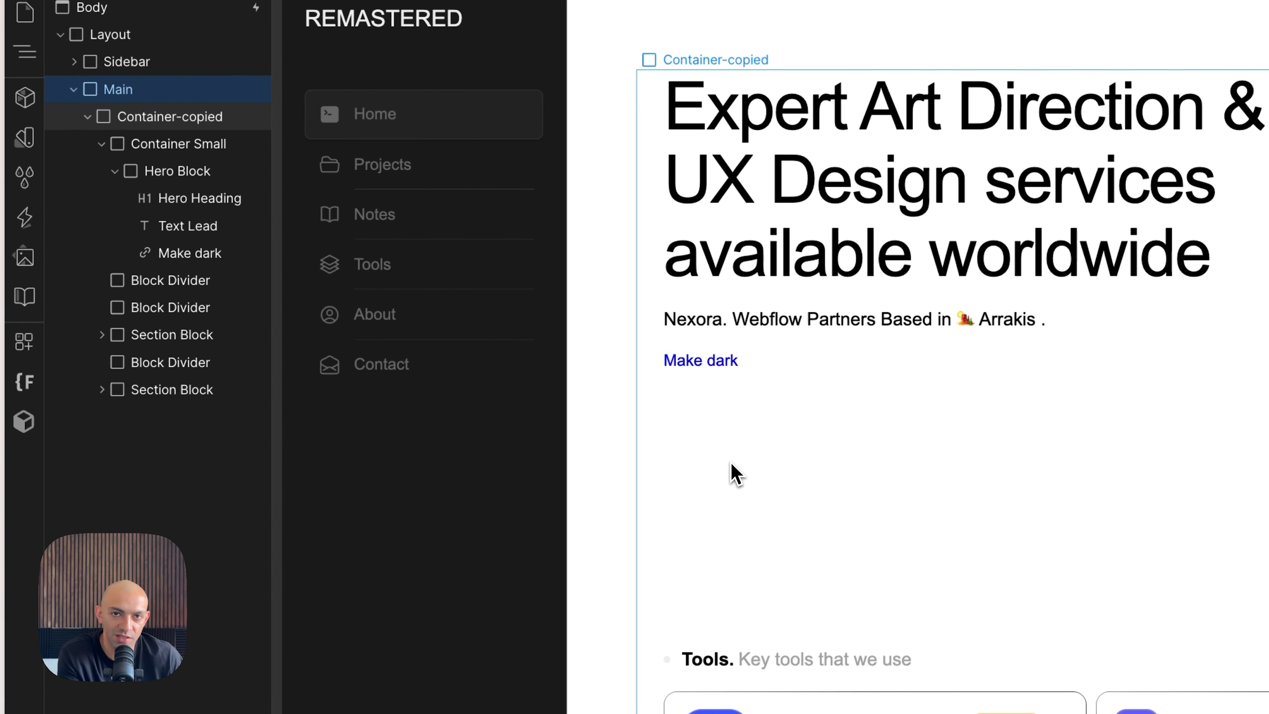
pyautogui.click(660, 428)
pyautogui.click(125, 92)
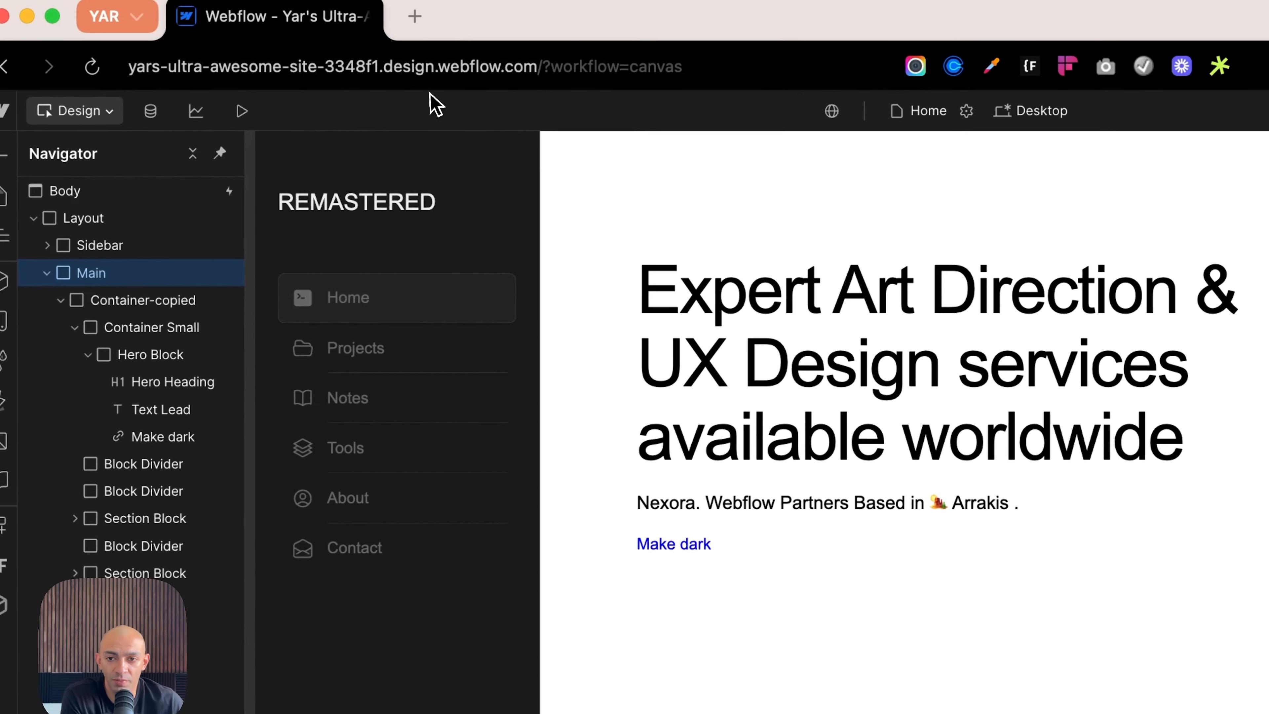
# Step: Set the browser's appearance to Dark to preview the page's dark colors
pyautogui.click(240, 1)
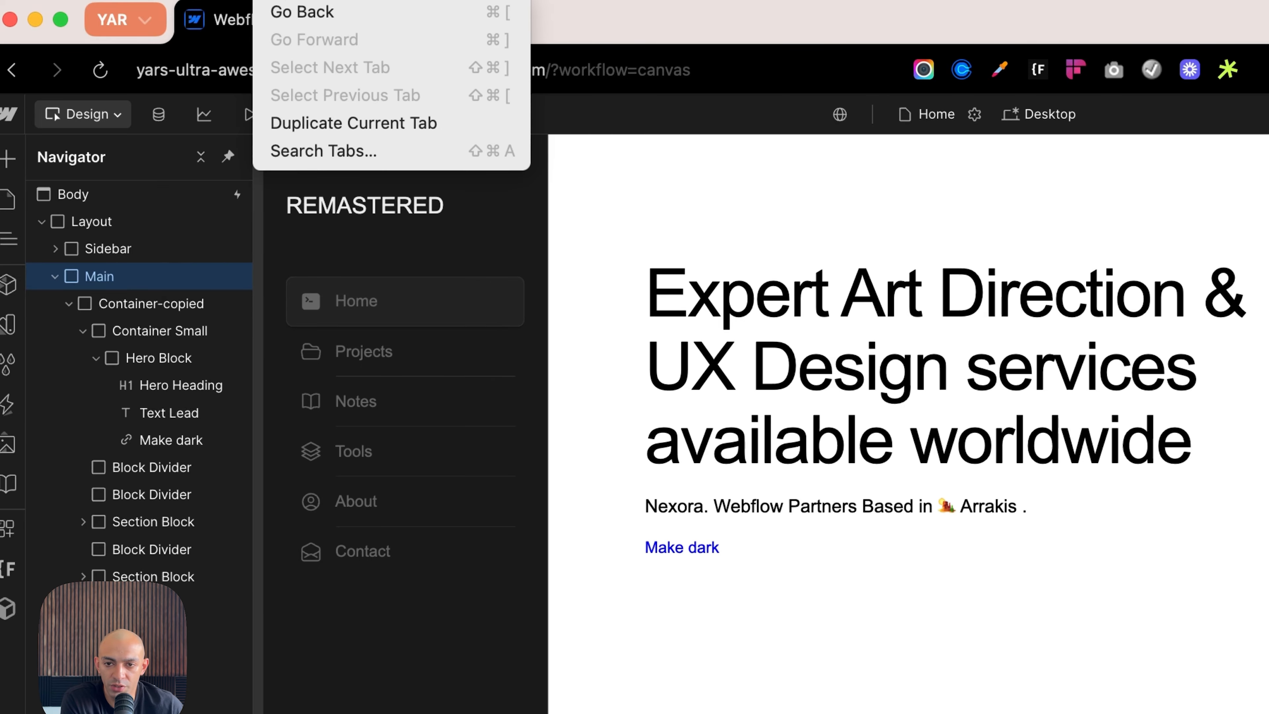
pyautogui.moveTo(245, 11)
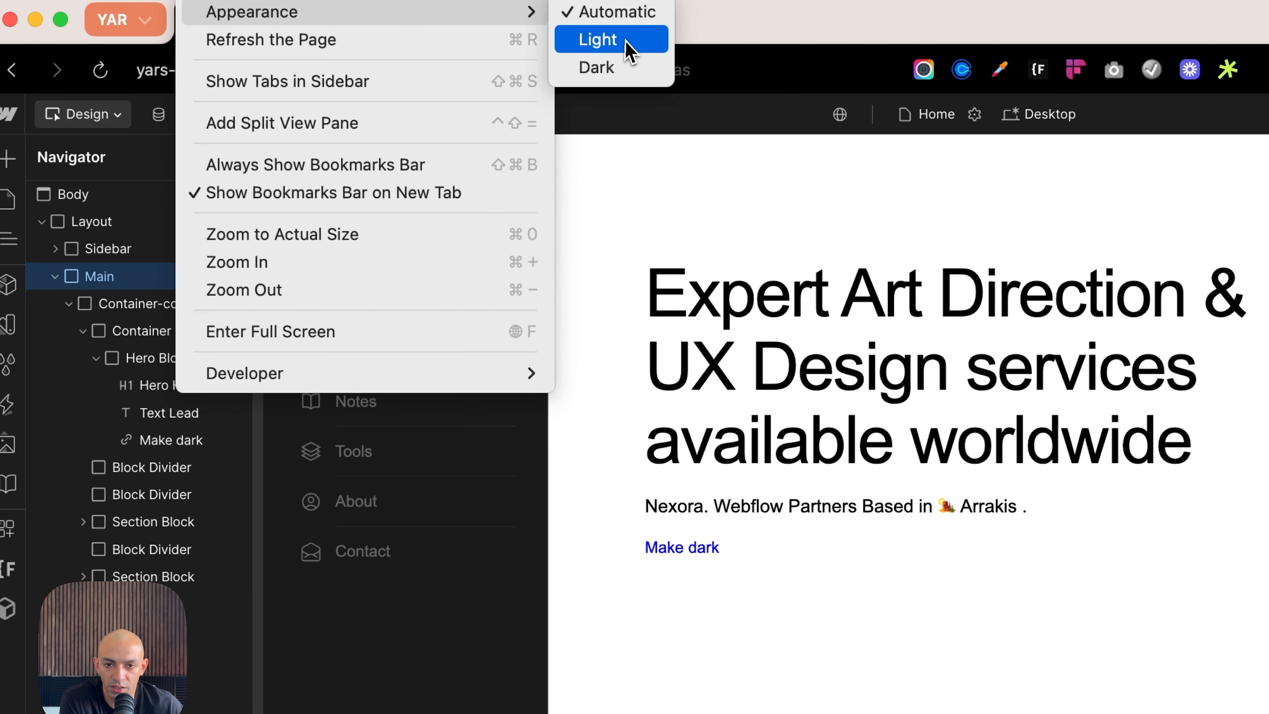
pyautogui.click(622, 69)
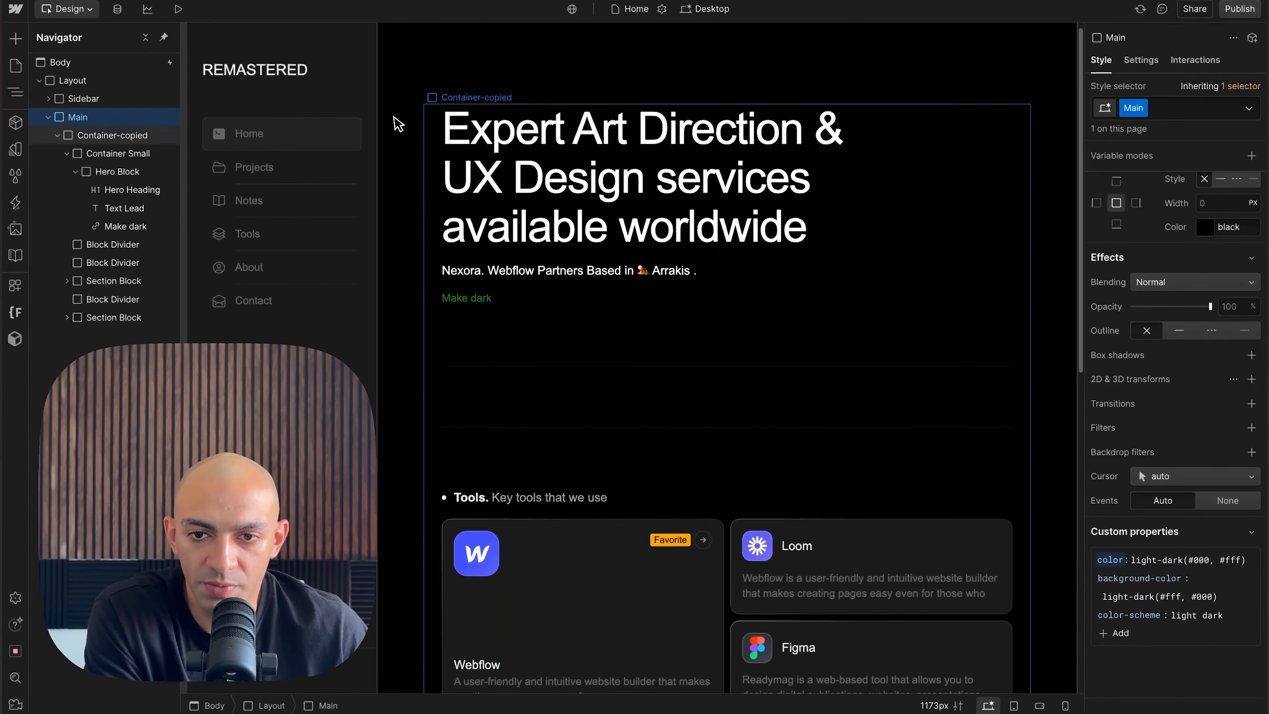
# Step: Switch the browser's appearance to Light to preview the page, and return it to Automatic
pyautogui.click(203, 1)
pyautogui.moveTo(283, 11)
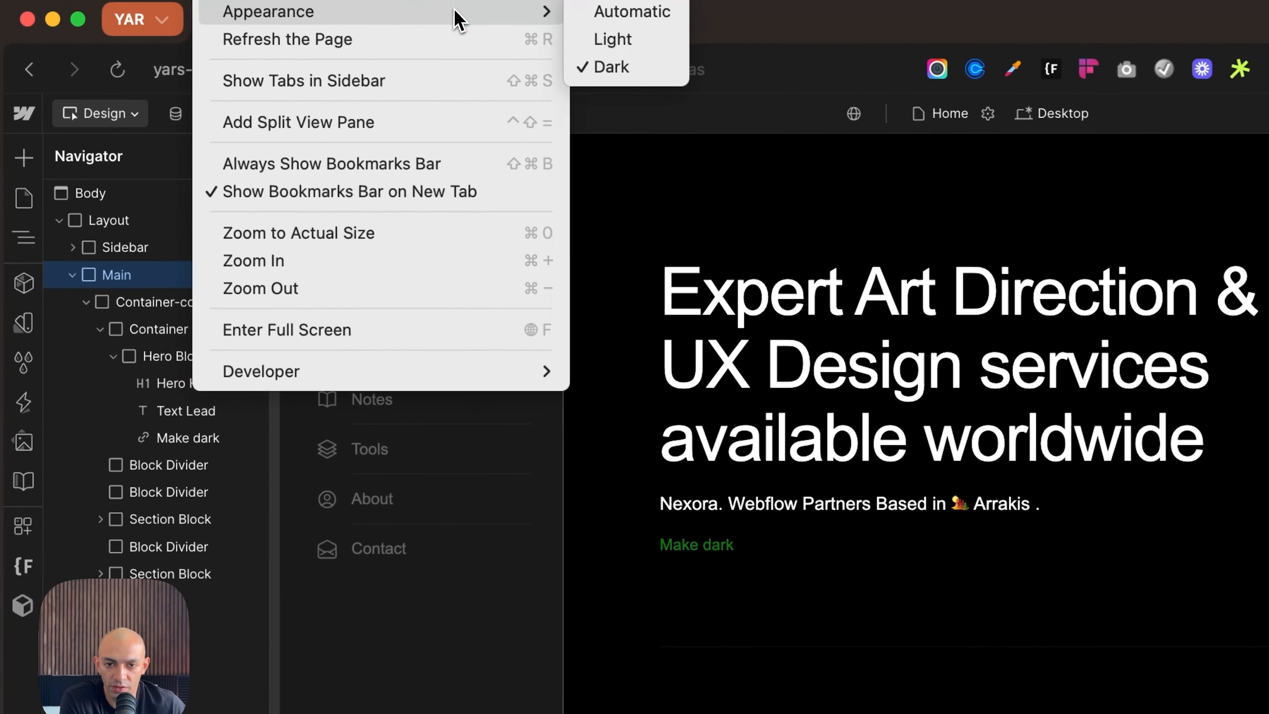
pyautogui.click(649, 39)
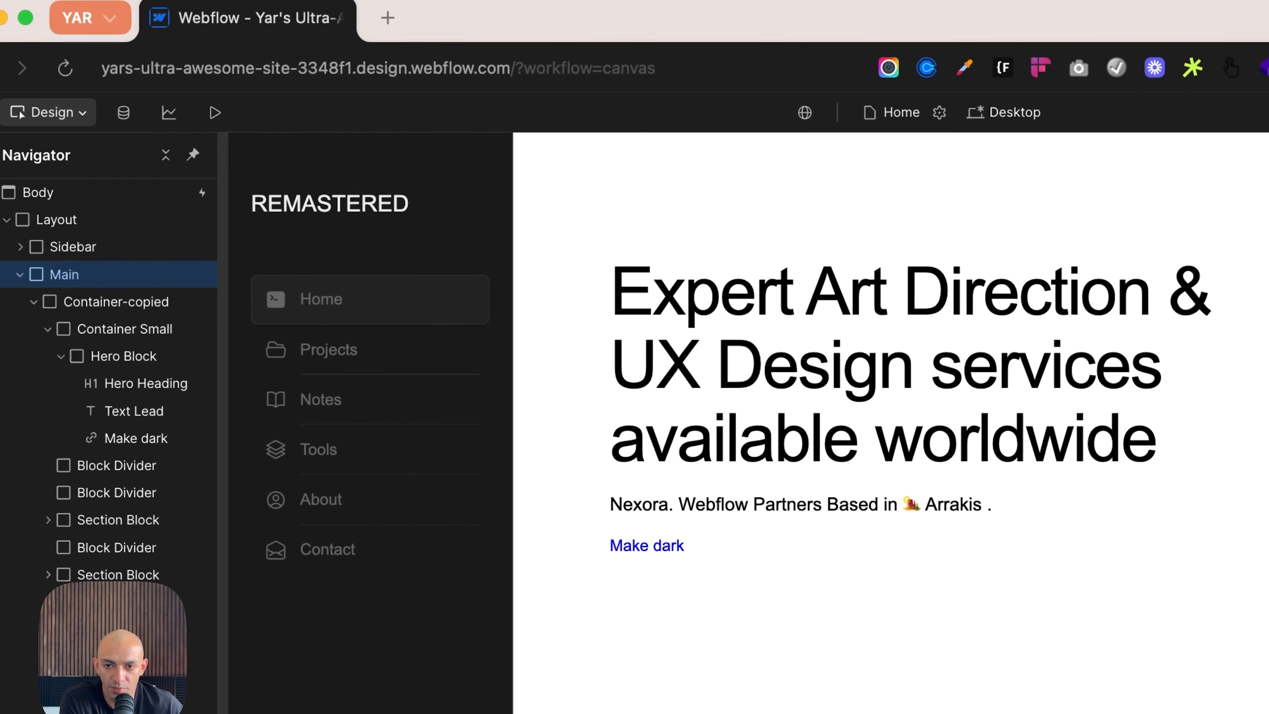
pyautogui.click(205, 1)
pyautogui.moveTo(381, 17)
pyautogui.click(584, 10)
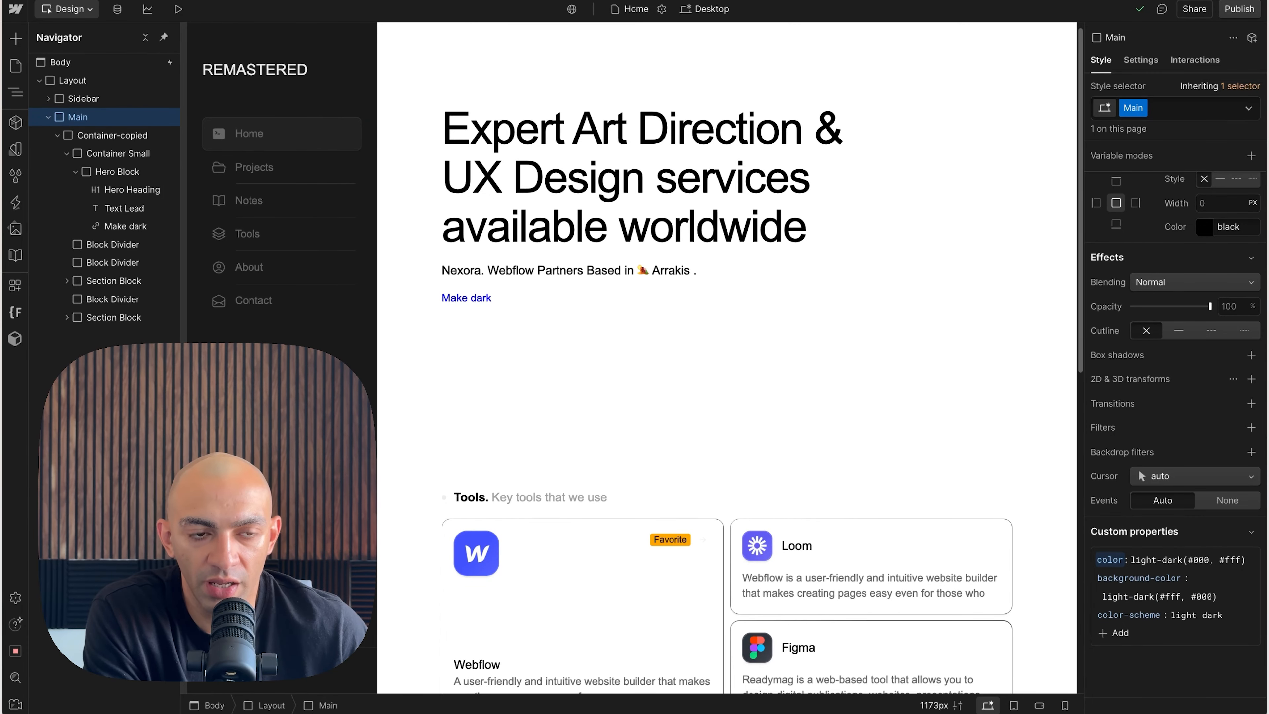
# Step: Add the existing "only dark" combo class to the Main element
pyautogui.click(572, 368)
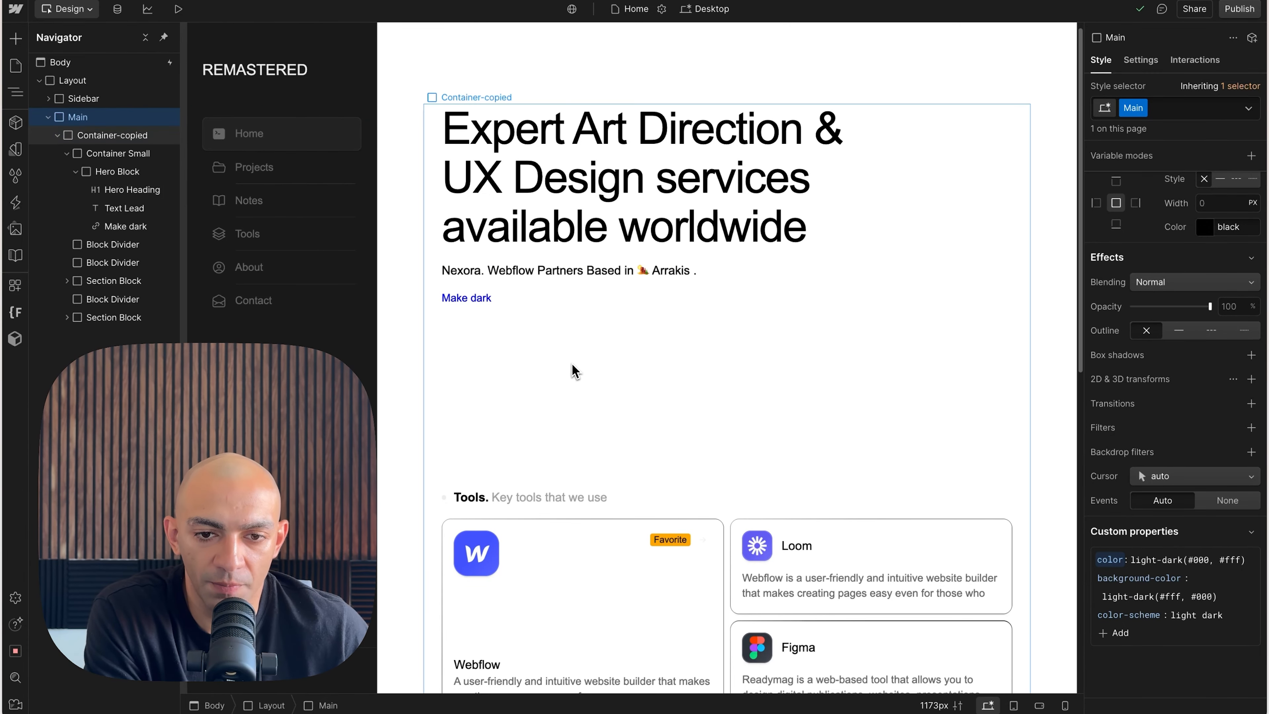
pyautogui.click(593, 389)
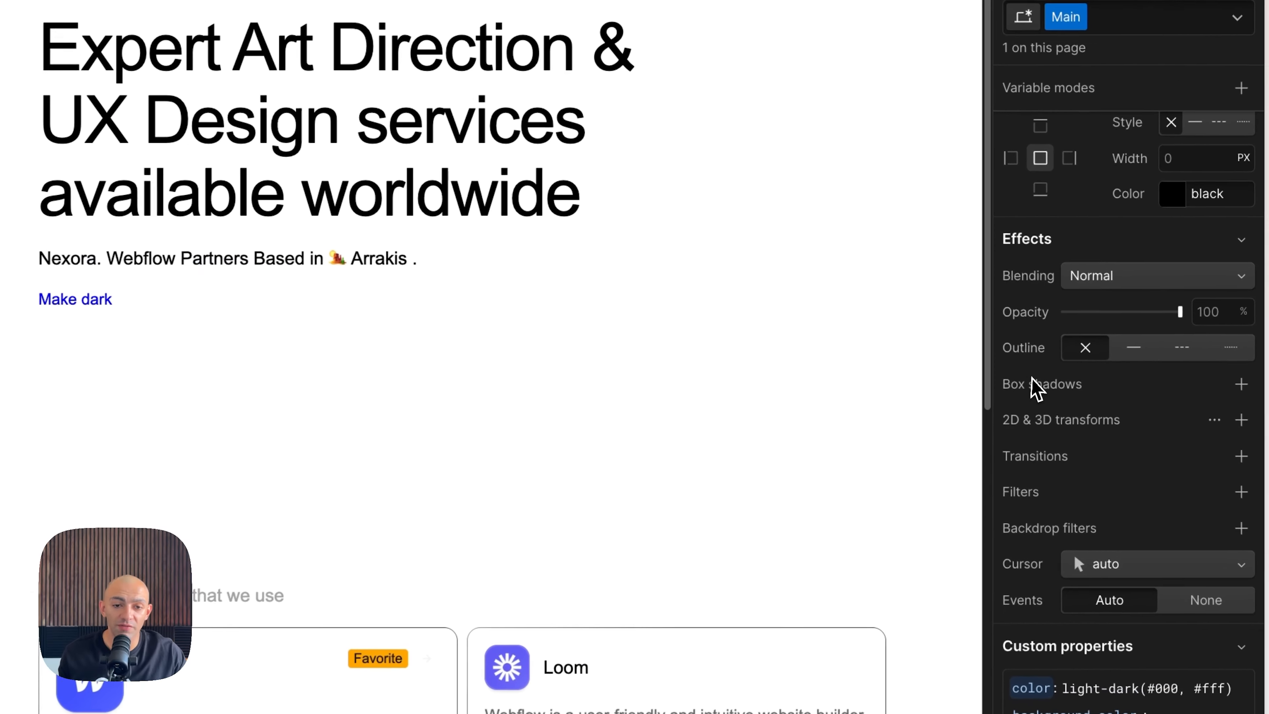
pyautogui.click(1158, 29)
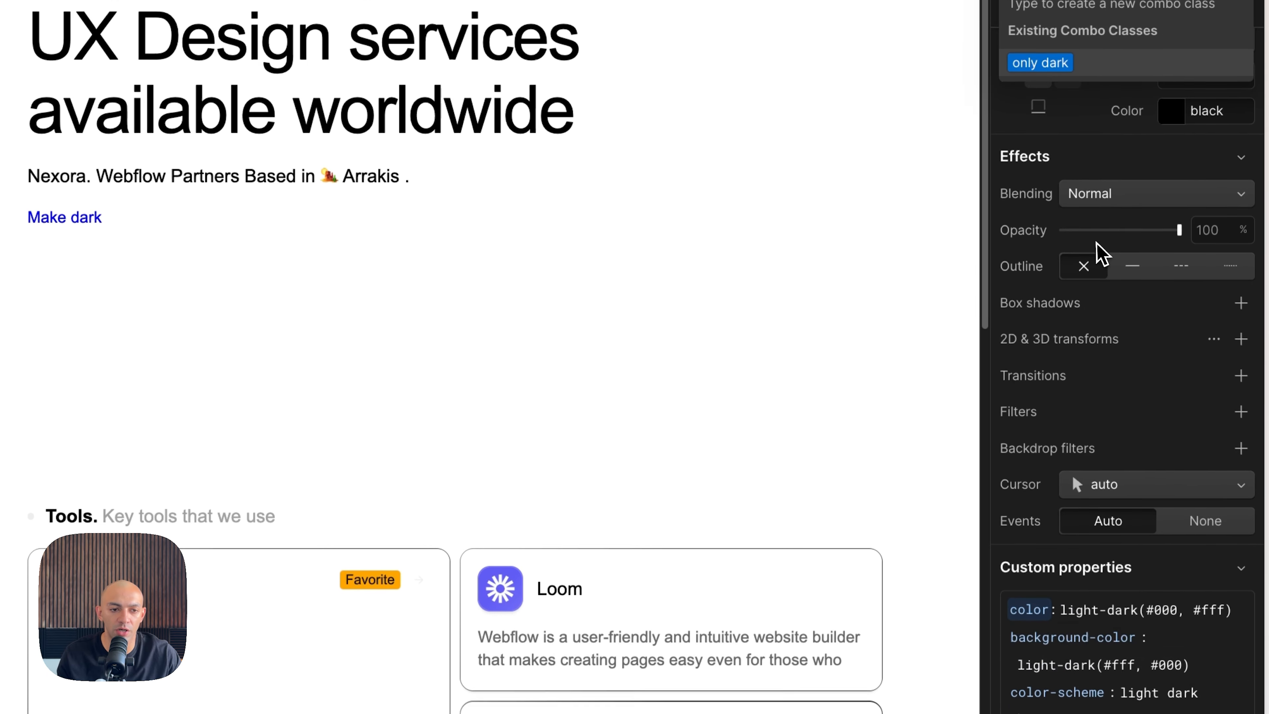
pyautogui.click(1044, 111)
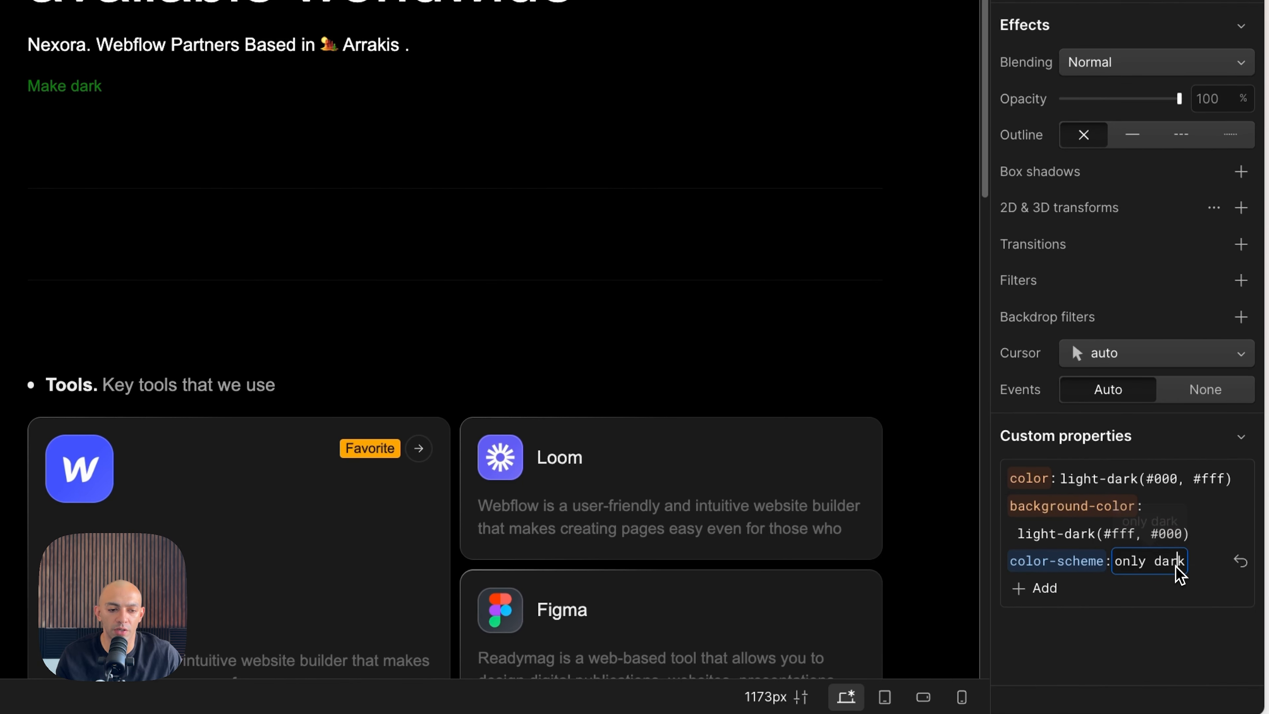
# Step: Set the color-scheme custom property of Main's "only dark" combo class to only light
pyautogui.write('only ligh')
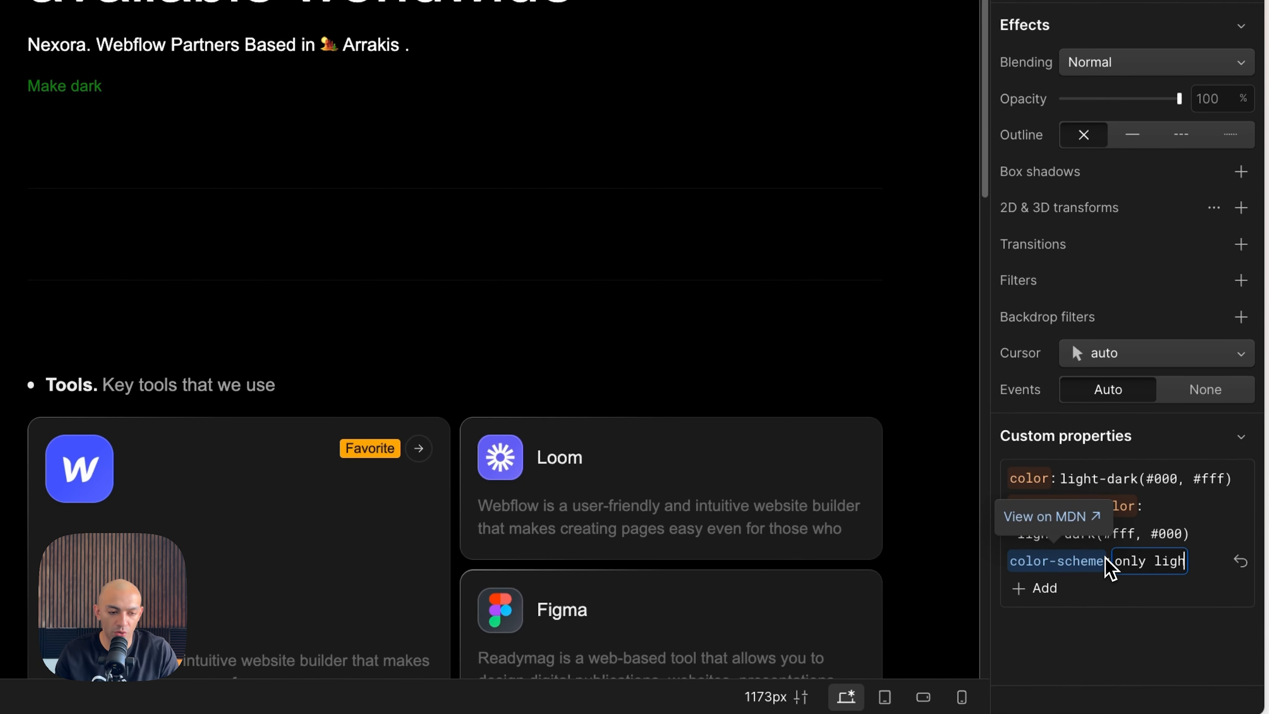
pyautogui.write('t')
pyautogui.press('Return')
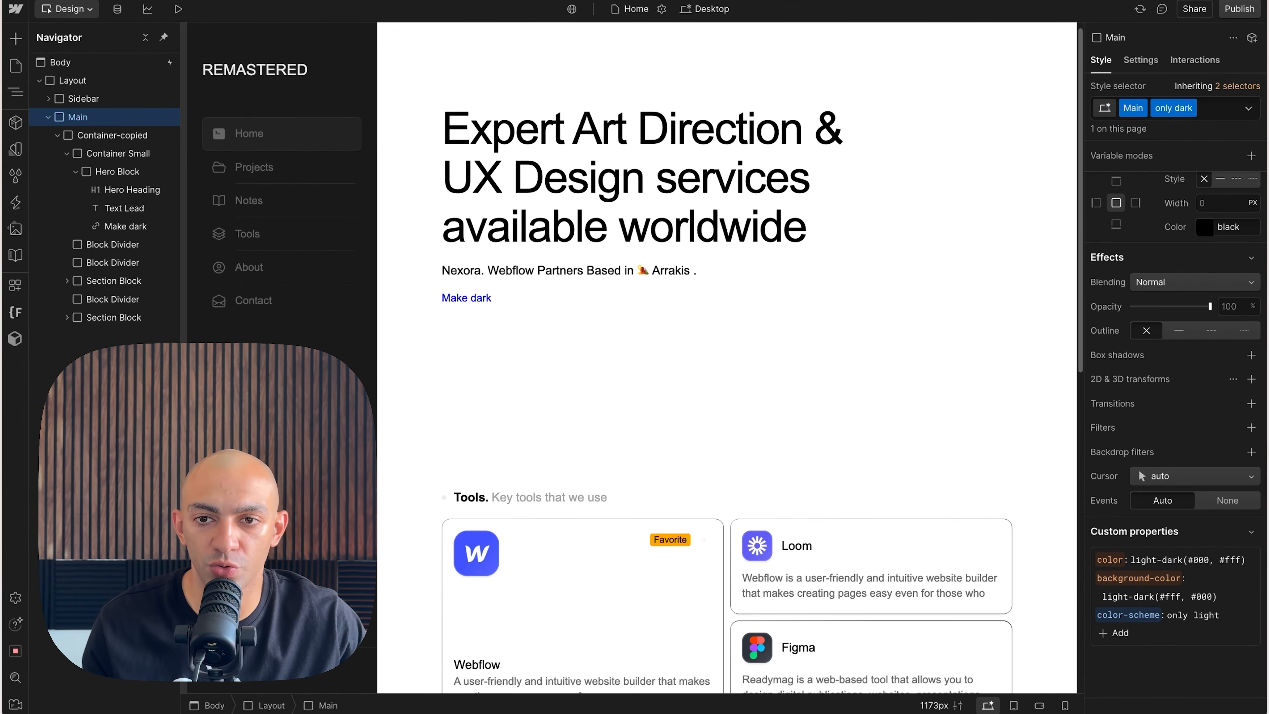
# Step: Test the forced color scheme with the browser's appearance set to Dark, and restore Automatic
pyautogui.click(137, 1)
pyautogui.moveTo(271, 12)
pyautogui.click(655, 72)
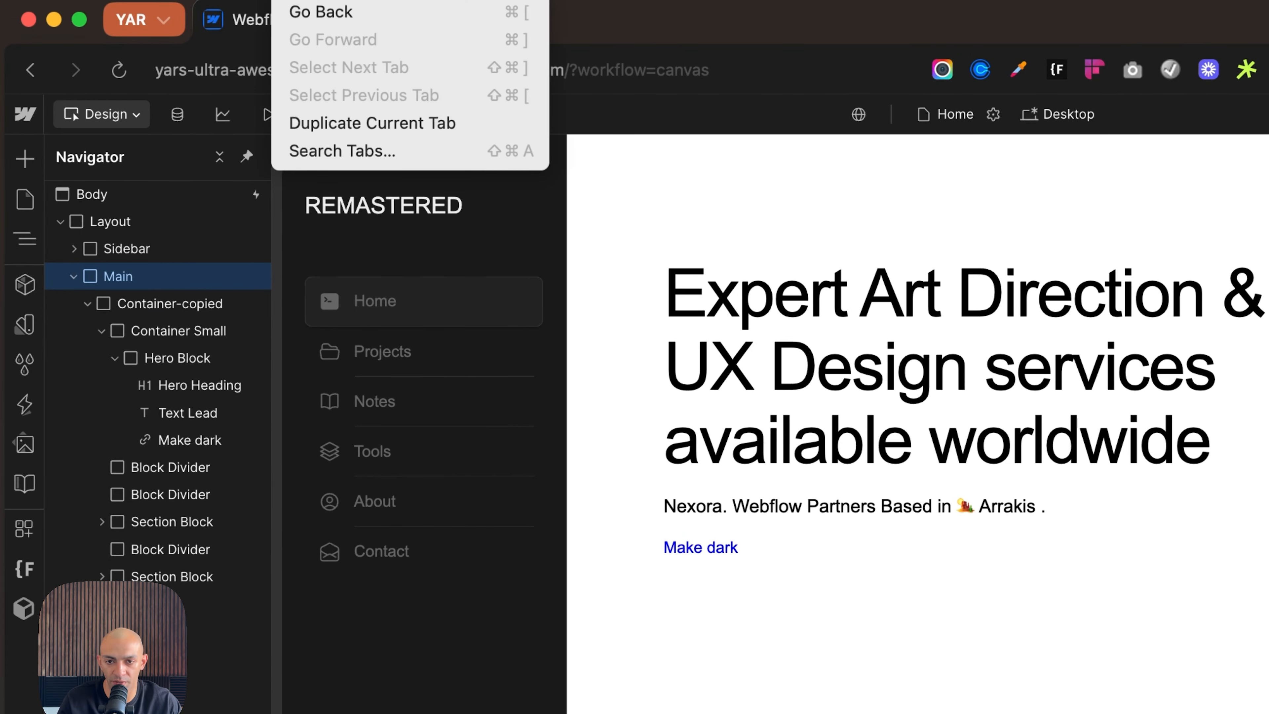
pyautogui.moveTo(273, 12)
pyautogui.click(672, 13)
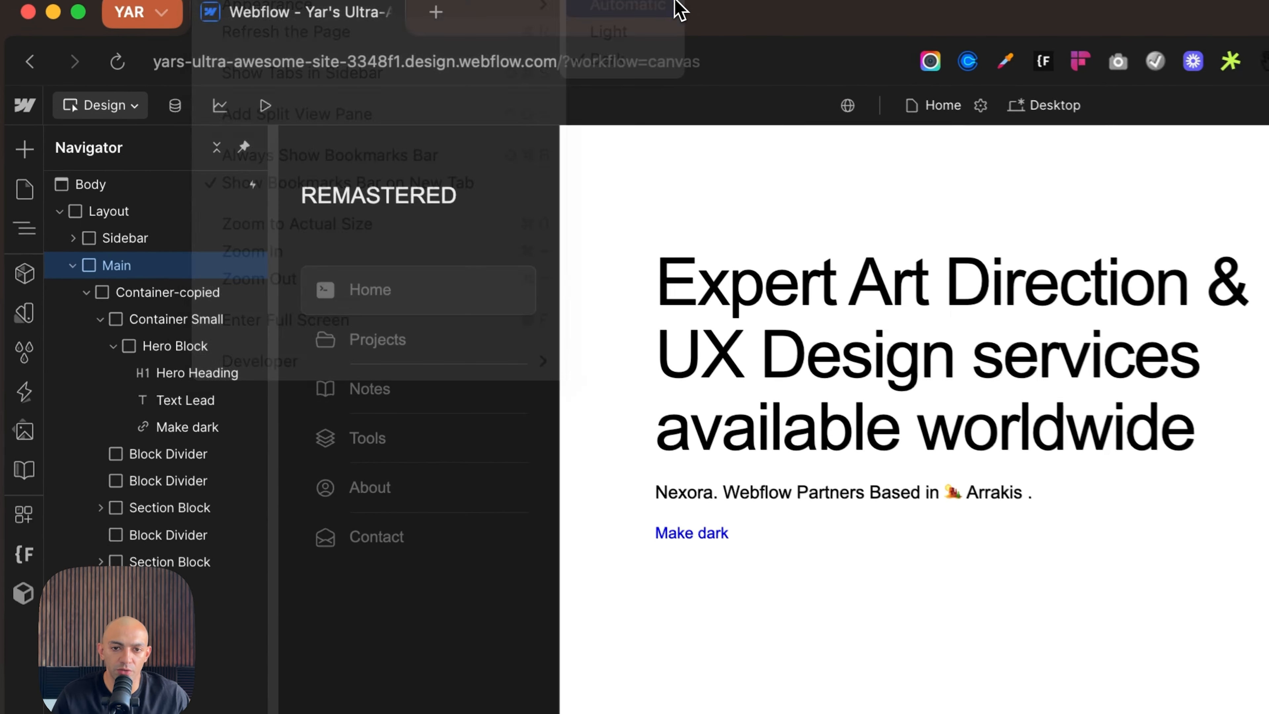
# Step: Set the color-scheme custom property of Main's "only dark" combo class back to only dark
pyautogui.click(954, 238)
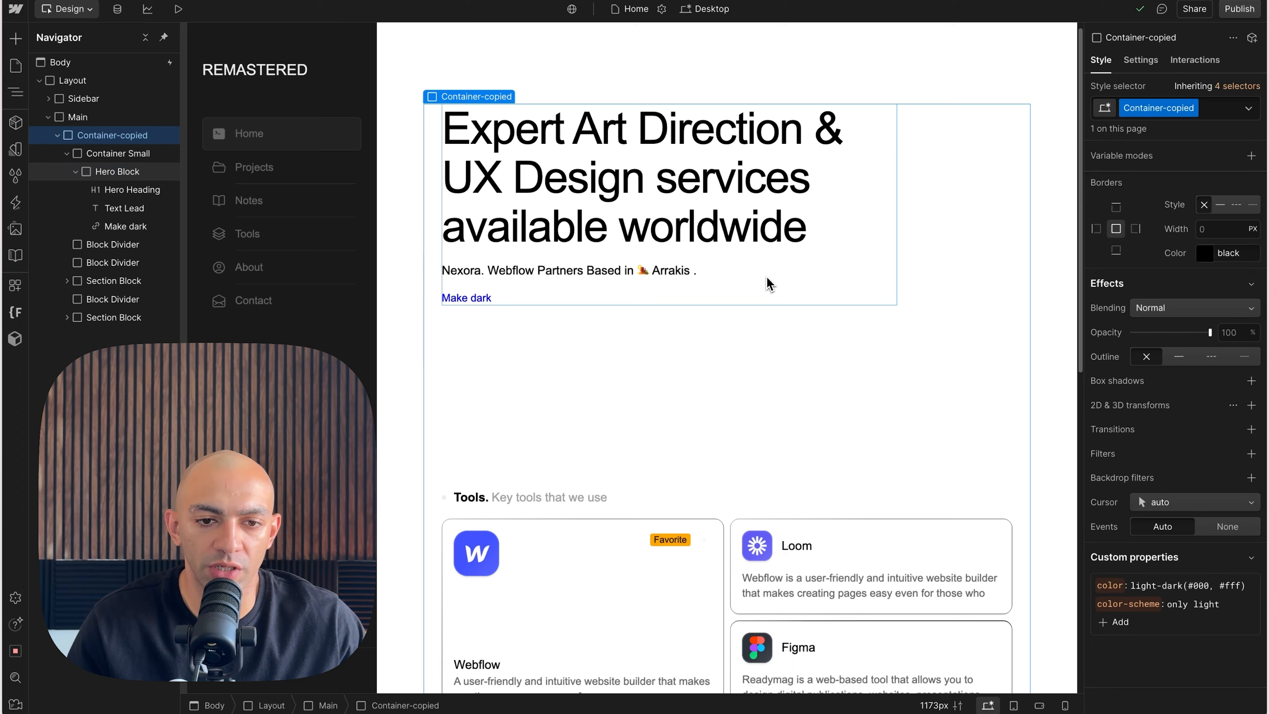
pyautogui.click(769, 283)
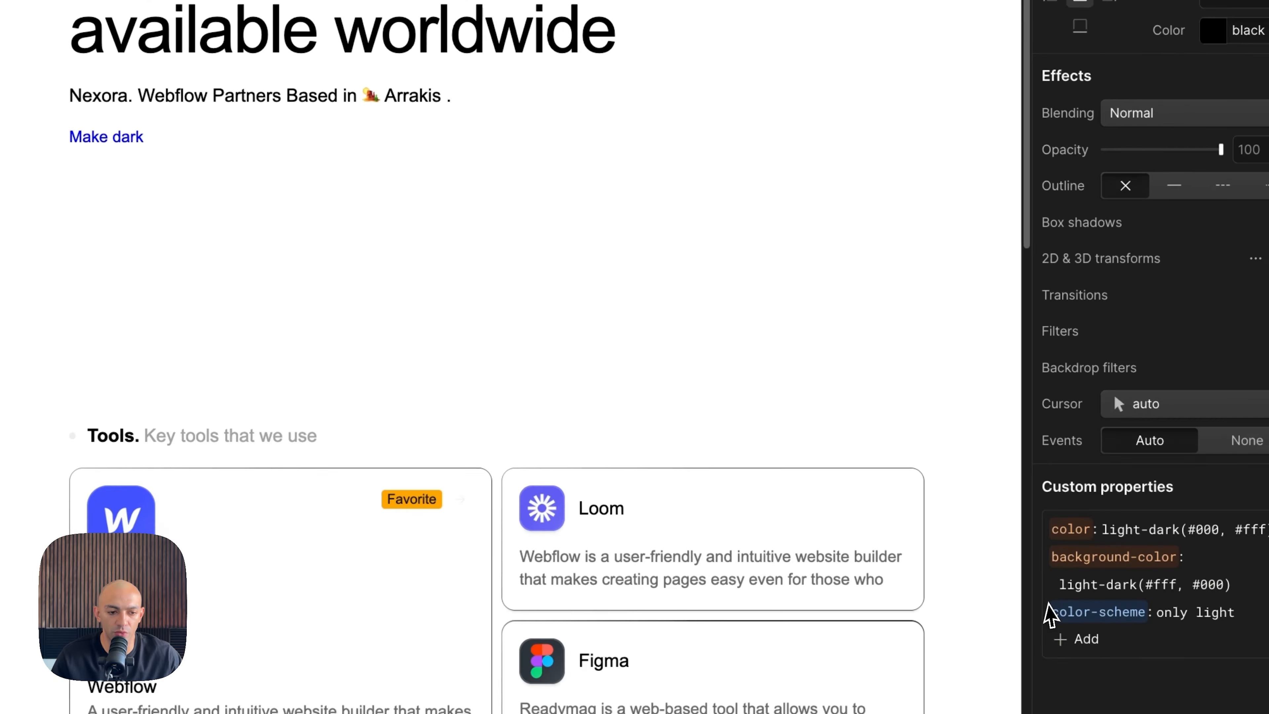
pyautogui.doubleClick(1230, 620)
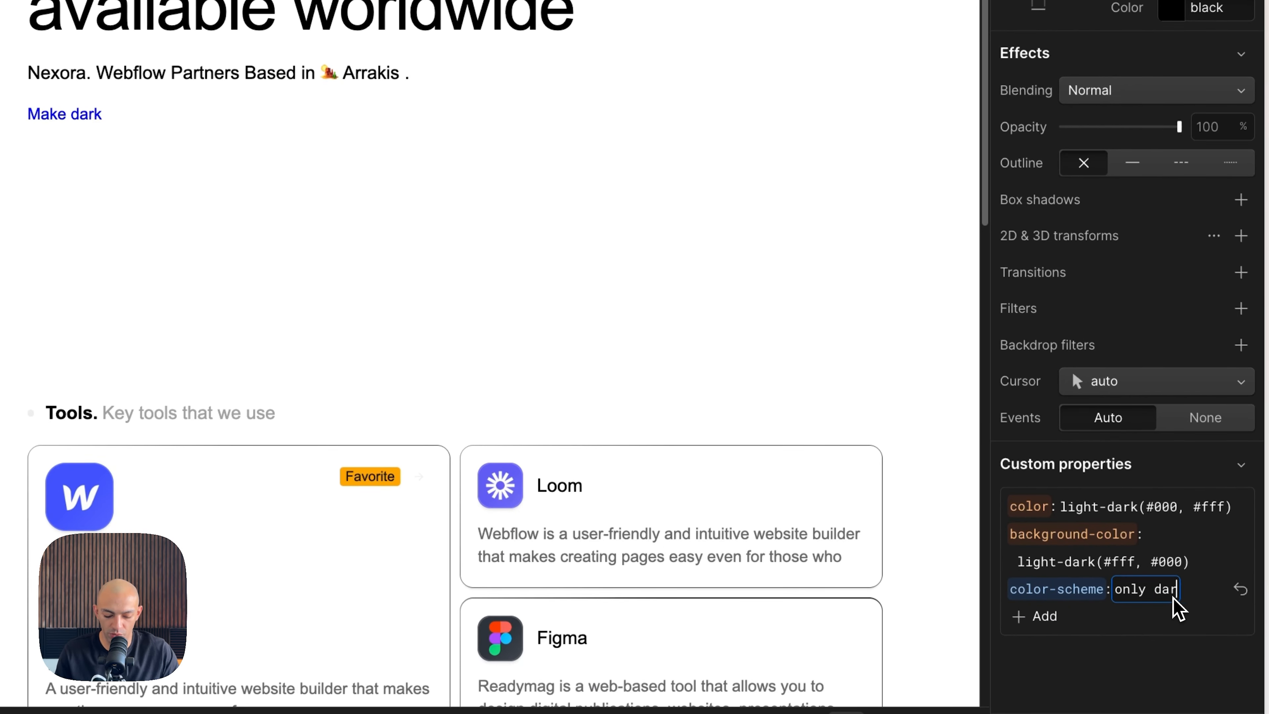
pyautogui.write('dark')
pyautogui.press('Return')
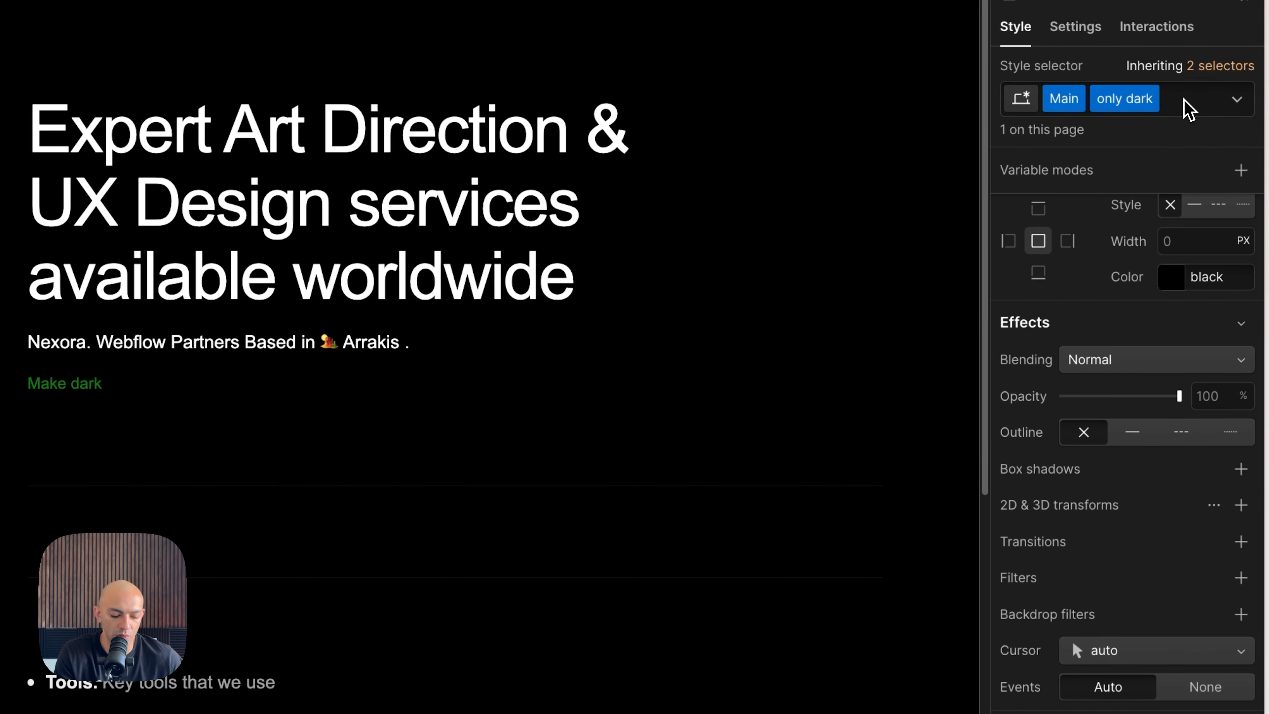
# Step: Remove the "only dark" combo class from the Main element
pyautogui.click(1193, 107)
pyautogui.press('BackSpace')
pyautogui.click(618, 411)
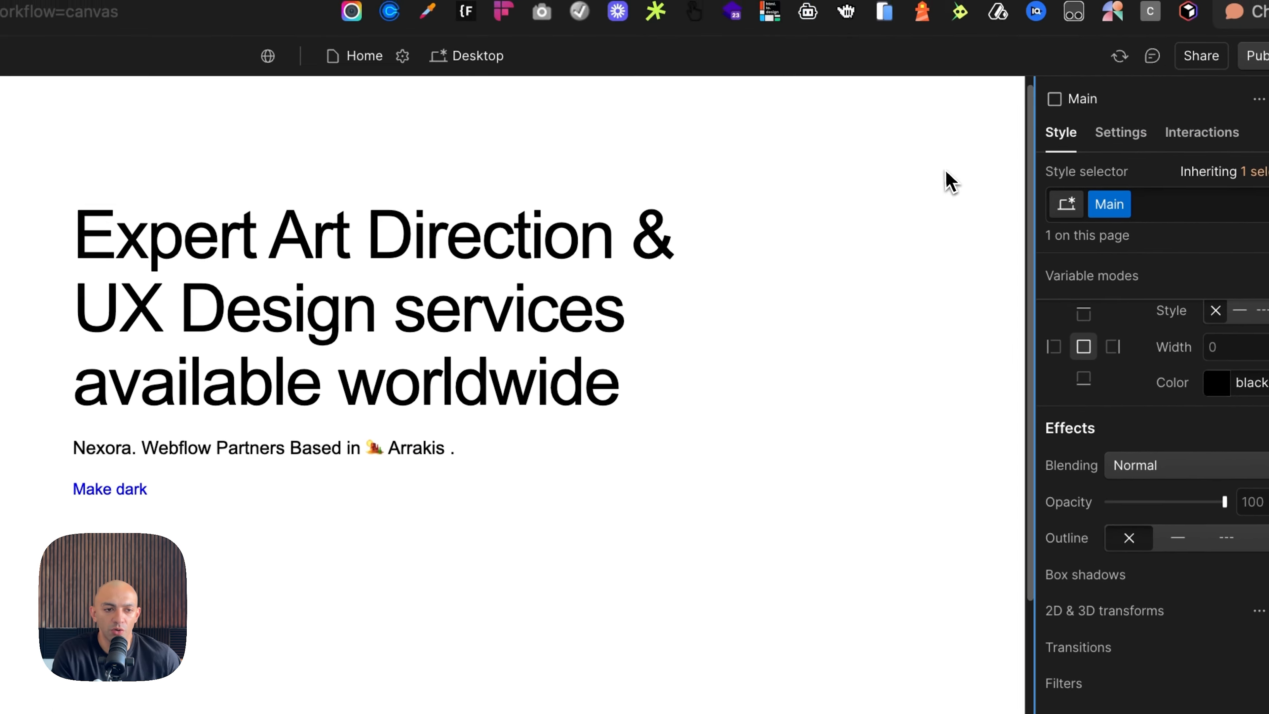
# Step: Create a click-triggered GSAP interaction on the Make dark link
pyautogui.click(1203, 133)
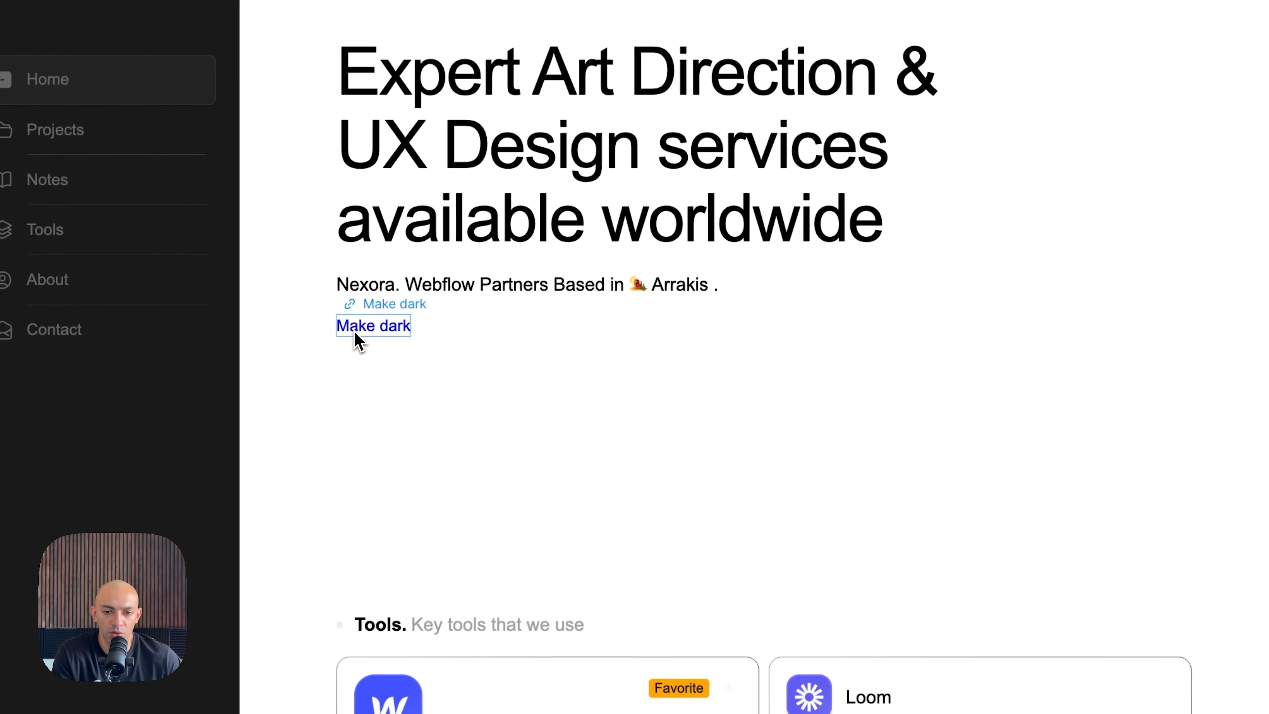
pyautogui.click(342, 333)
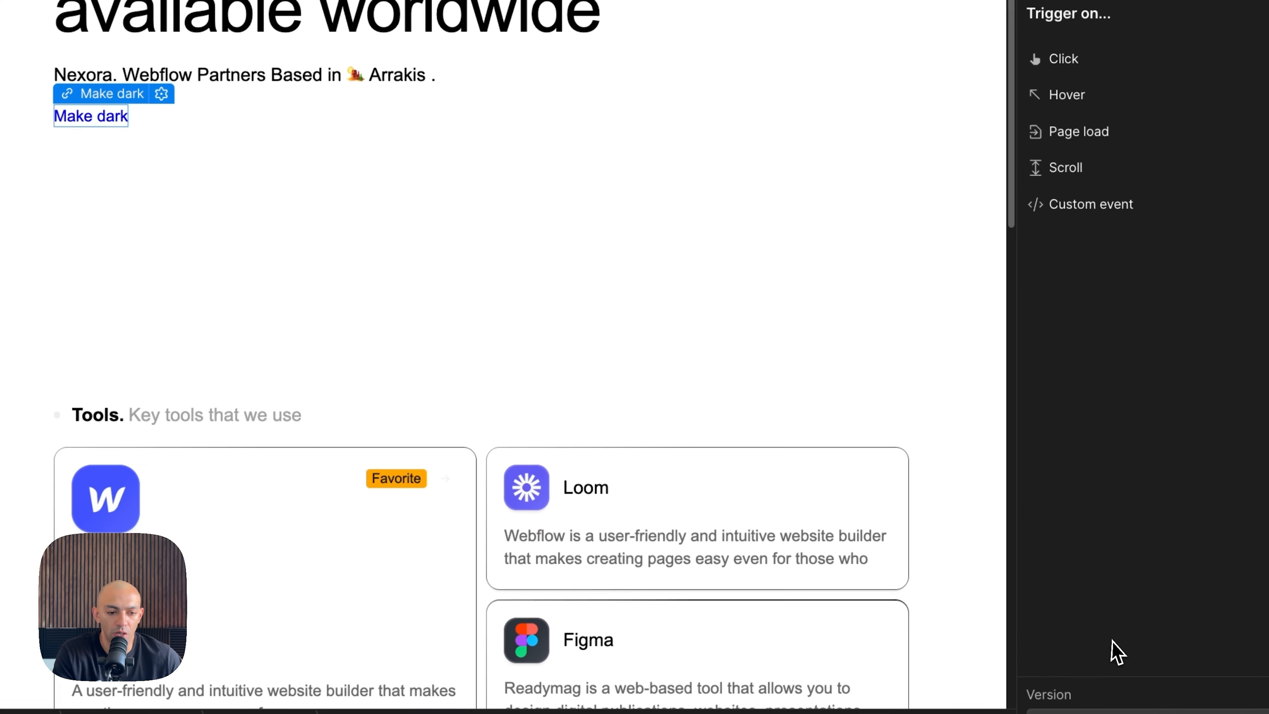
pyautogui.click(1093, 692)
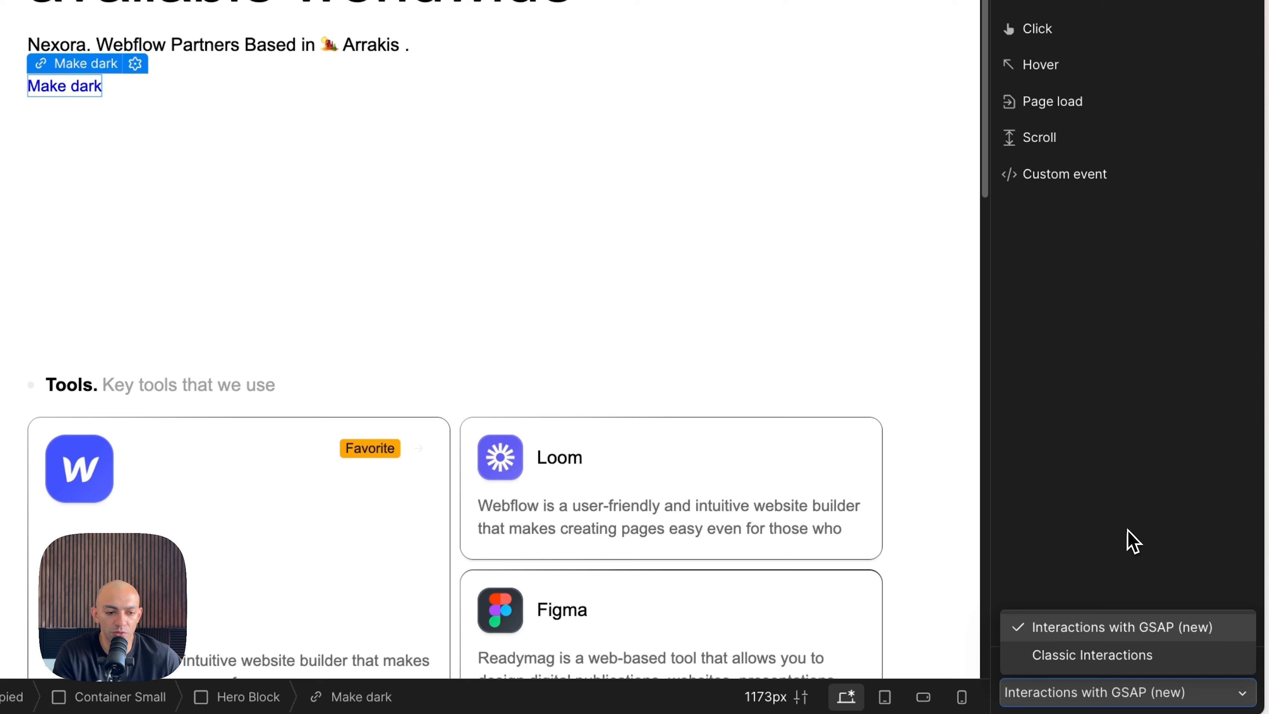
pyautogui.click(1133, 541)
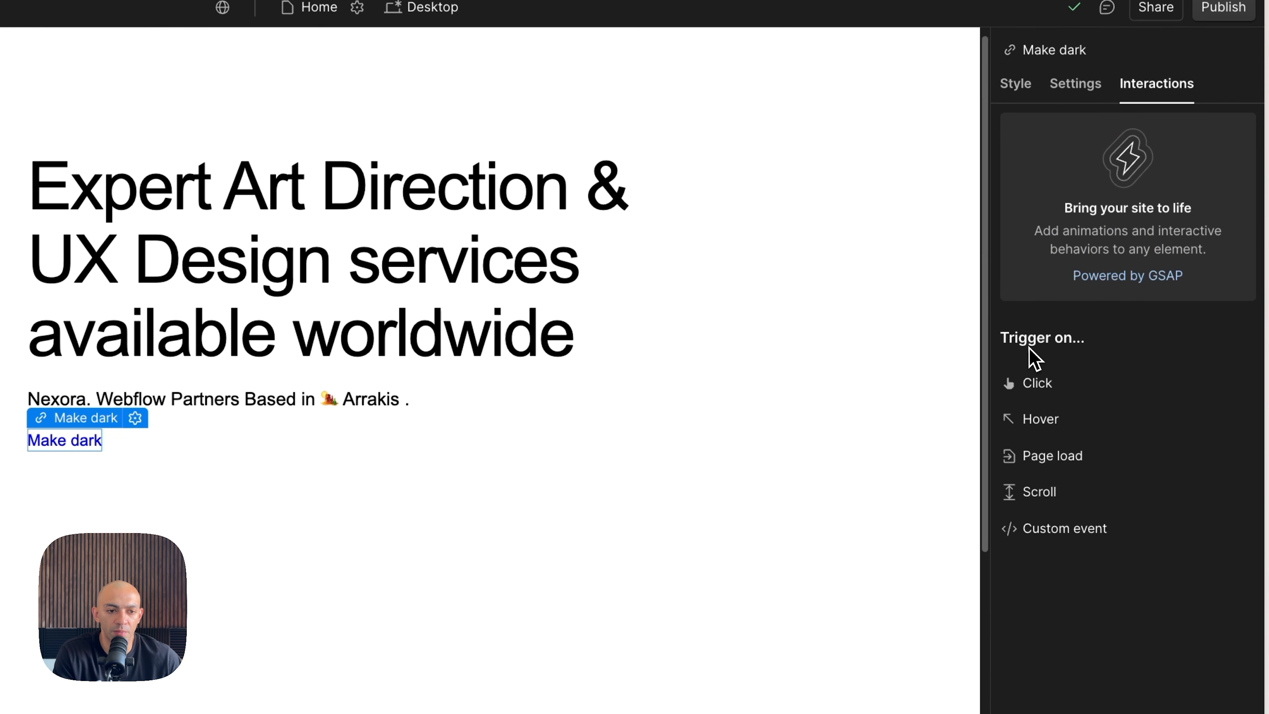
pyautogui.click(1047, 386)
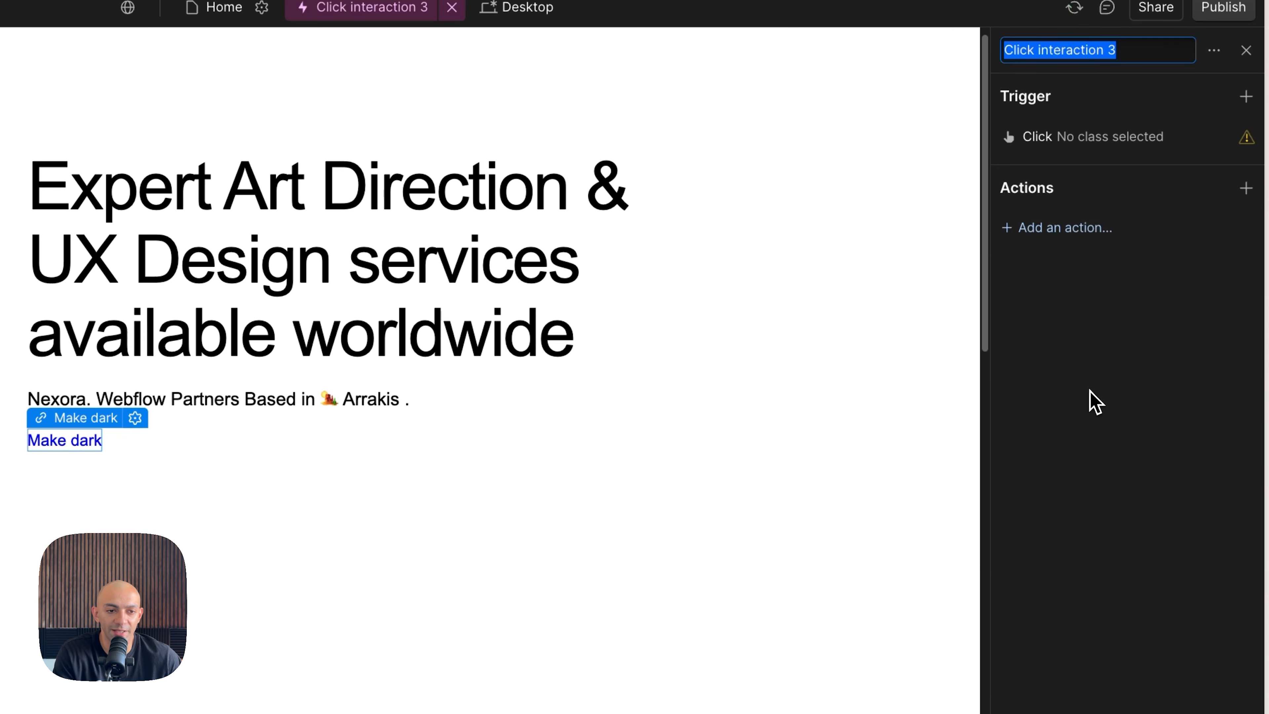
# Step: Set the click trigger's target to Element so that it applies to the Make dark link
pyautogui.click(1058, 150)
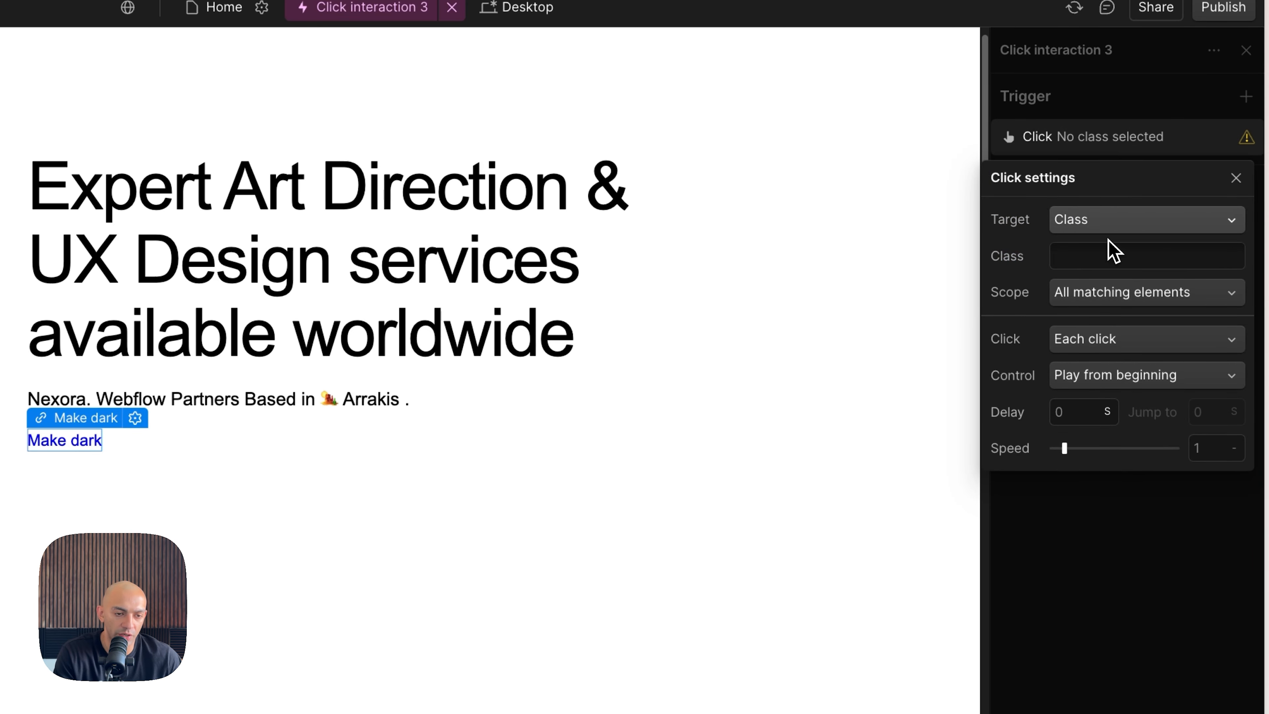
pyautogui.click(1103, 263)
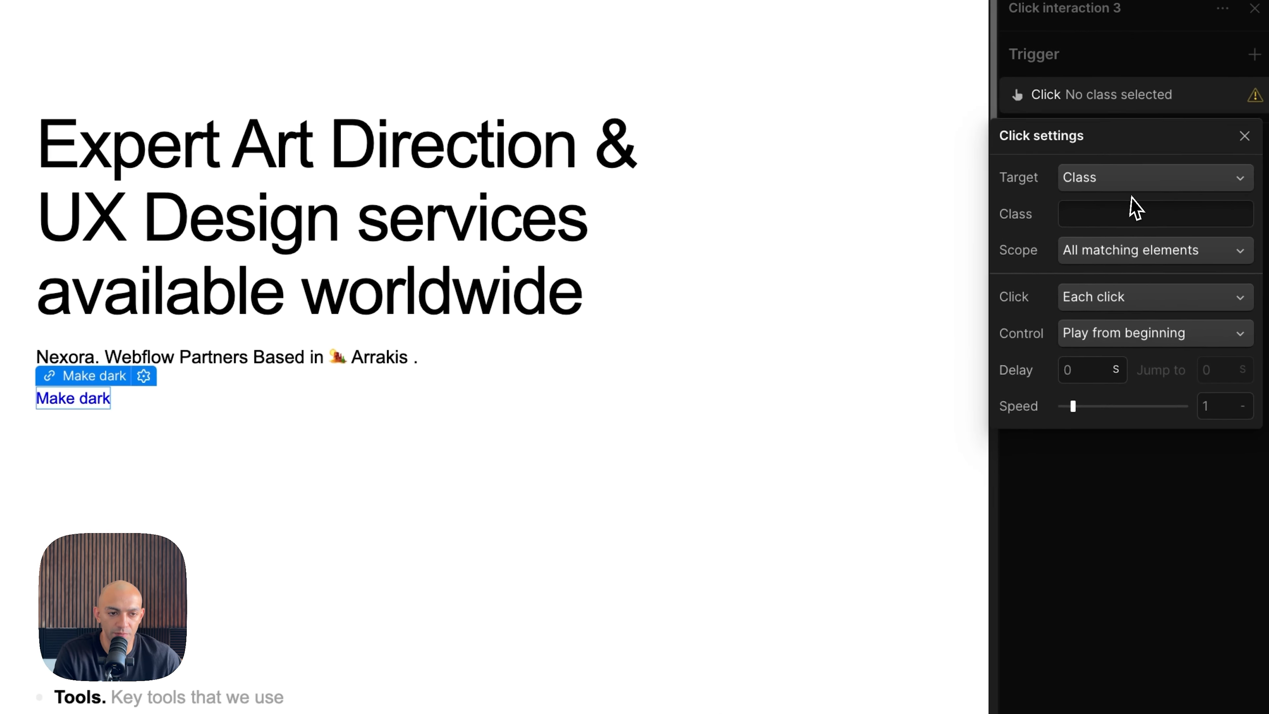
pyautogui.click(1148, 151)
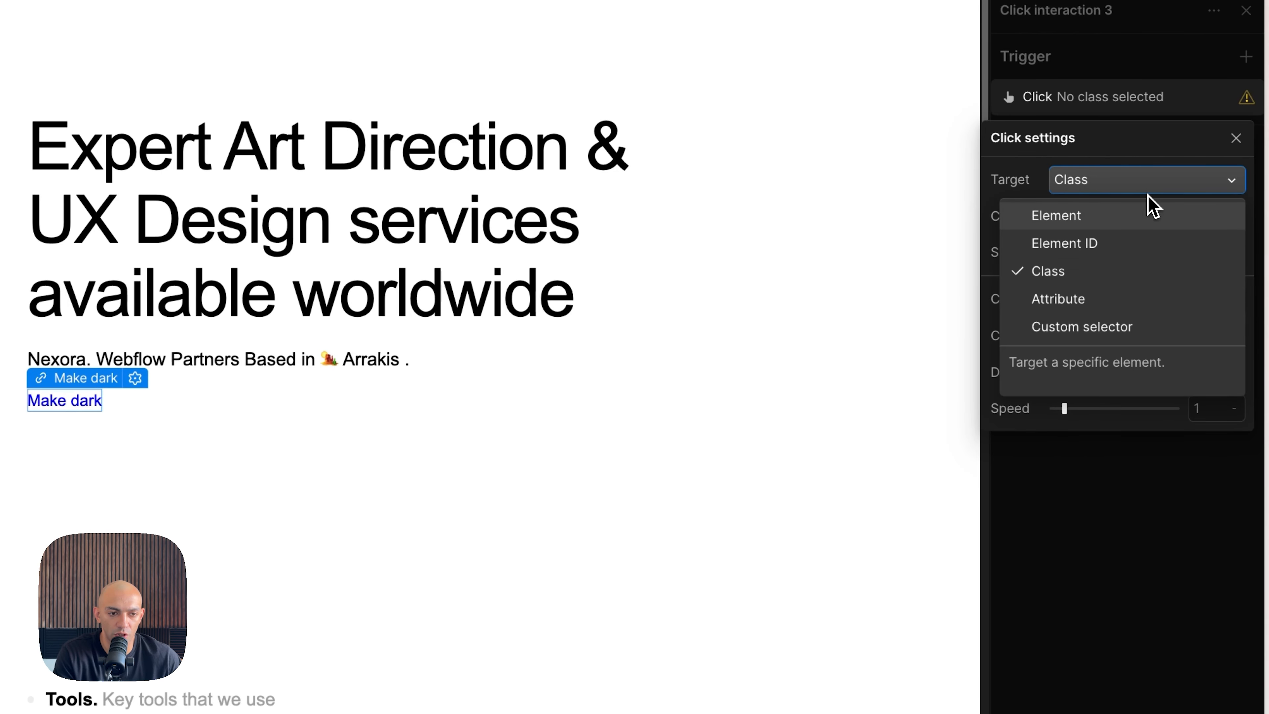
pyautogui.click(1097, 225)
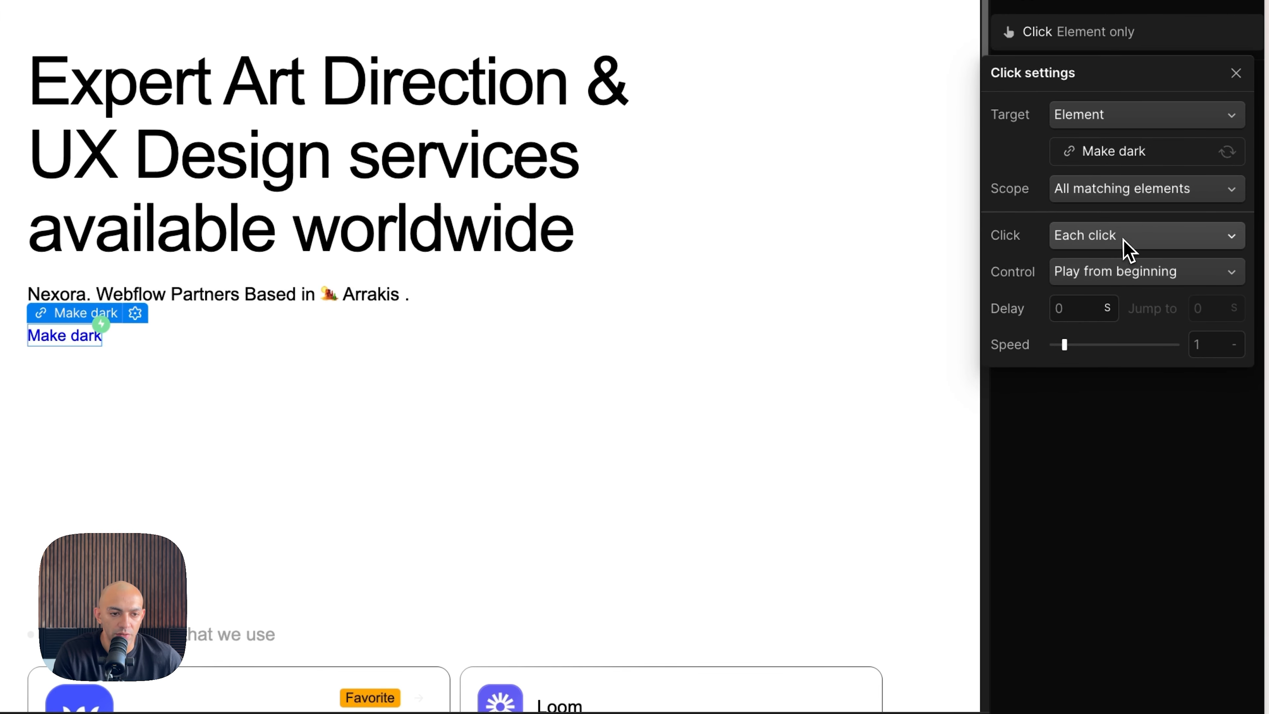
# Step: Keep the click trigger on each click and set its control to Toggle play/reverse
pyautogui.click(1103, 237)
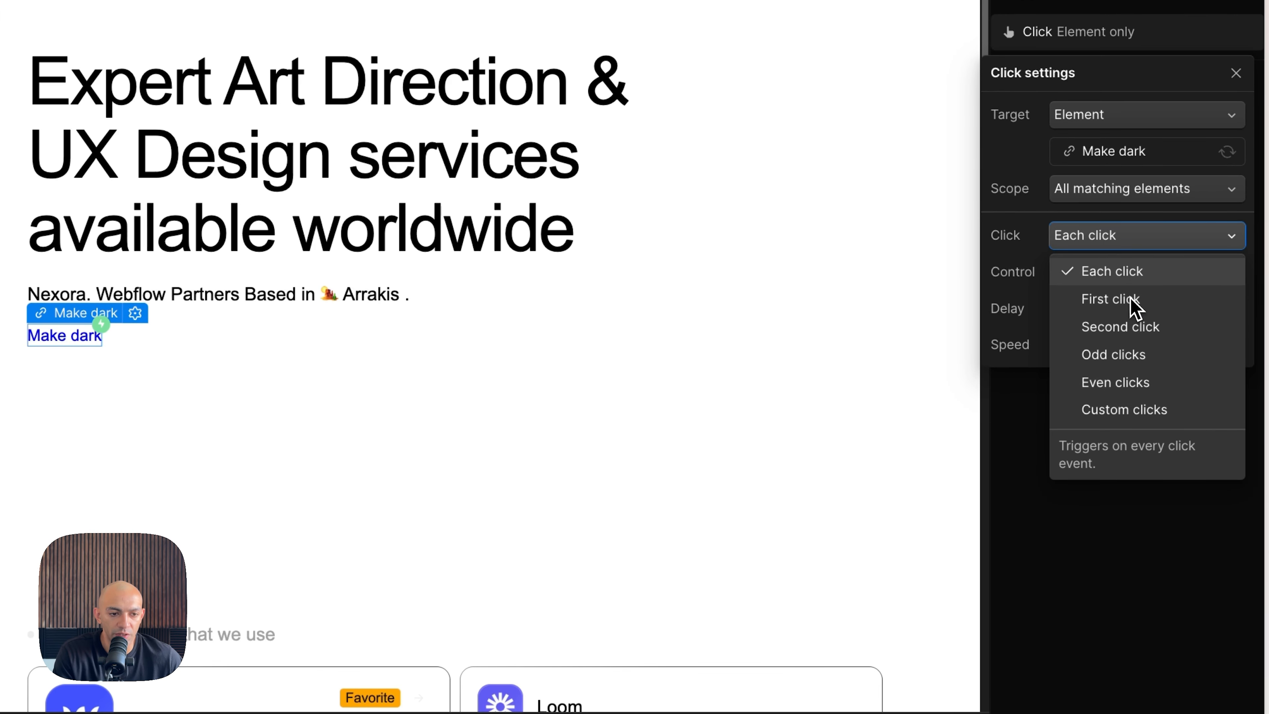
pyautogui.click(1042, 235)
pyautogui.click(1130, 279)
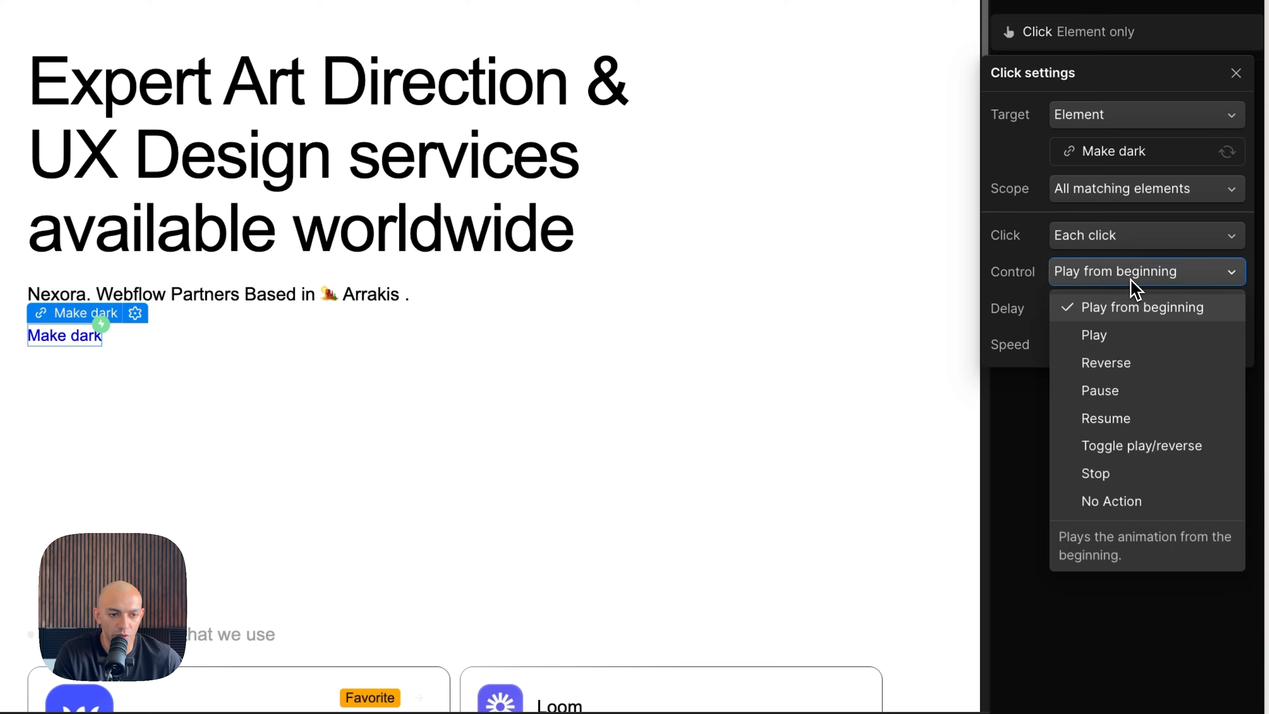
pyautogui.click(1147, 443)
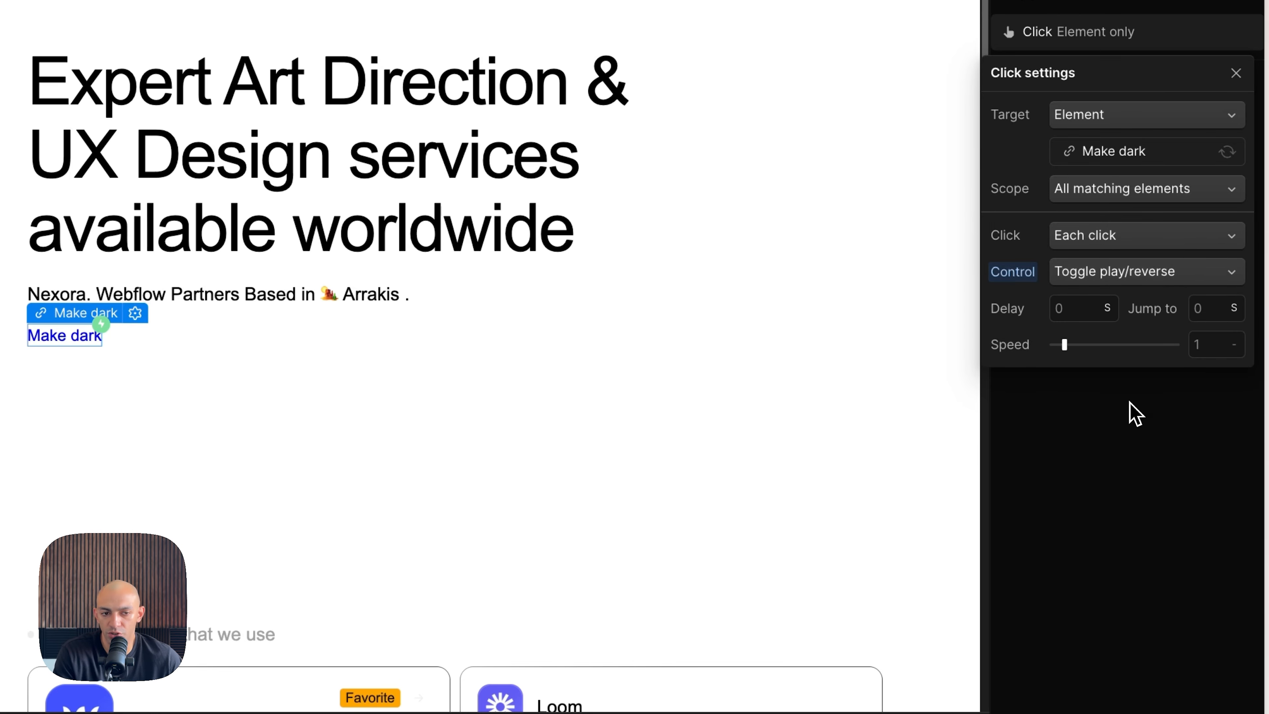
pyautogui.click(1151, 536)
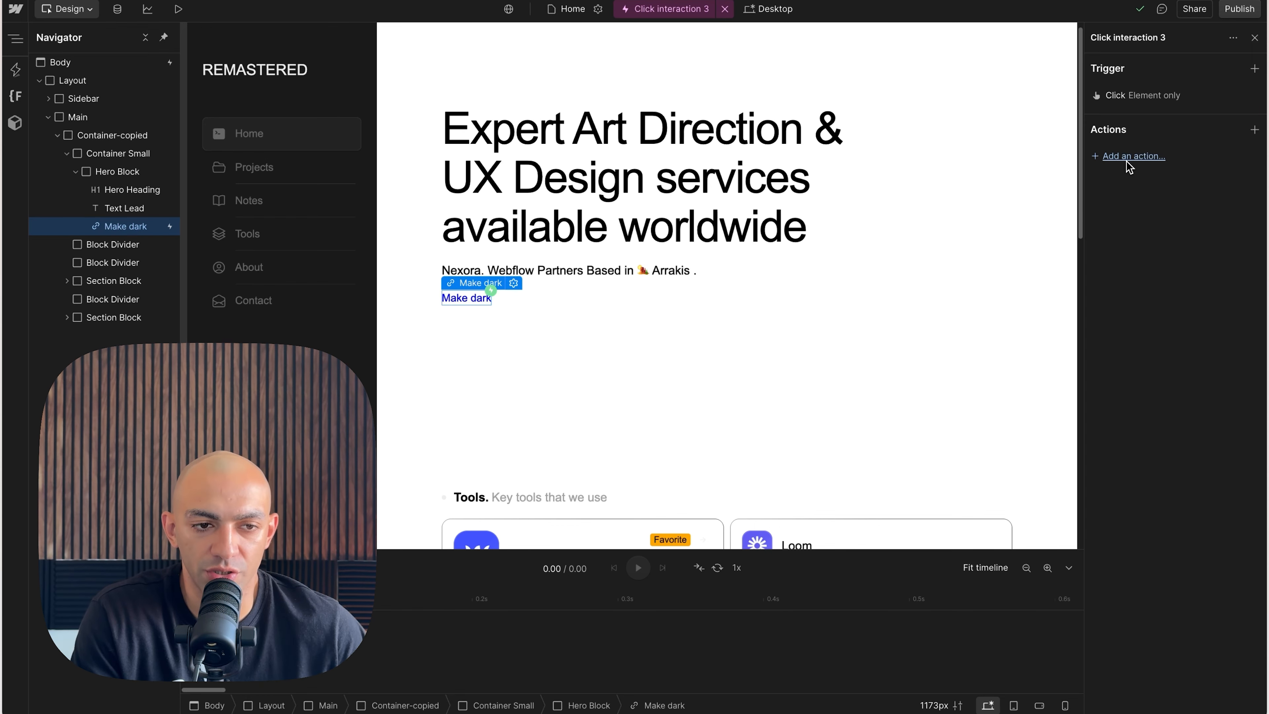
# Step: Add a Custom action to the interaction and add Class to its animated properties
pyautogui.click(1126, 157)
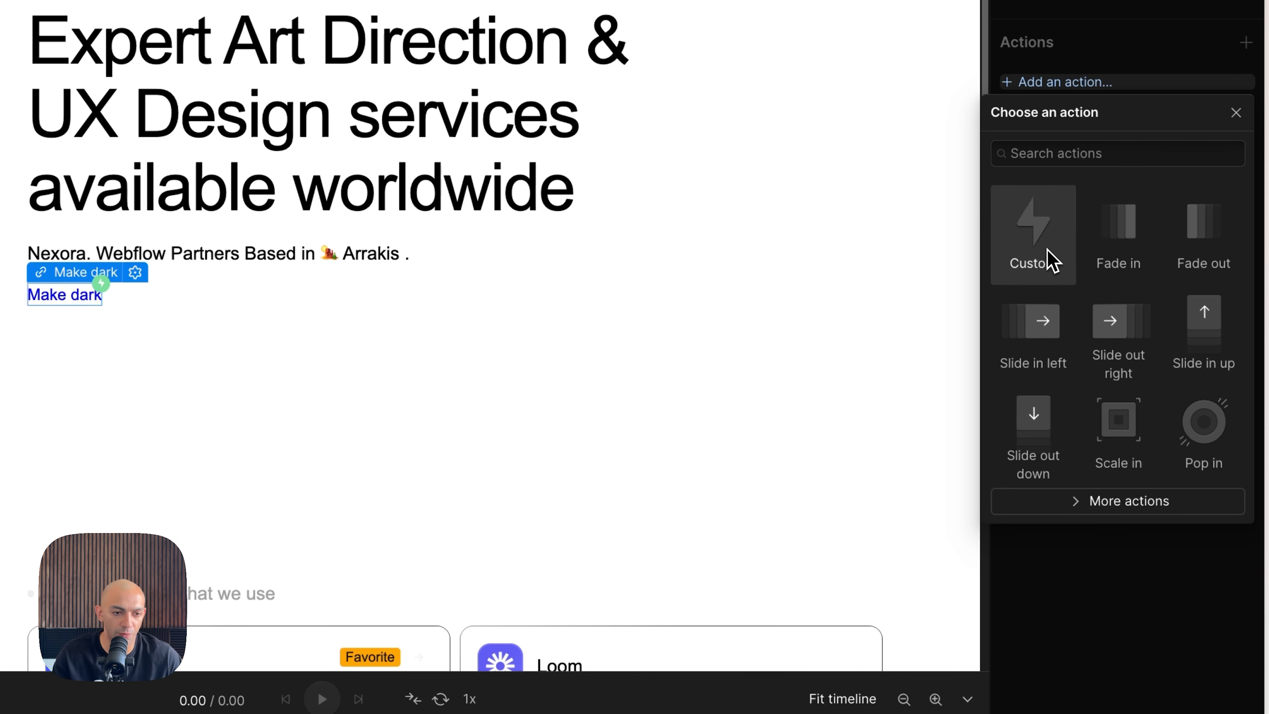
pyautogui.click(1033, 235)
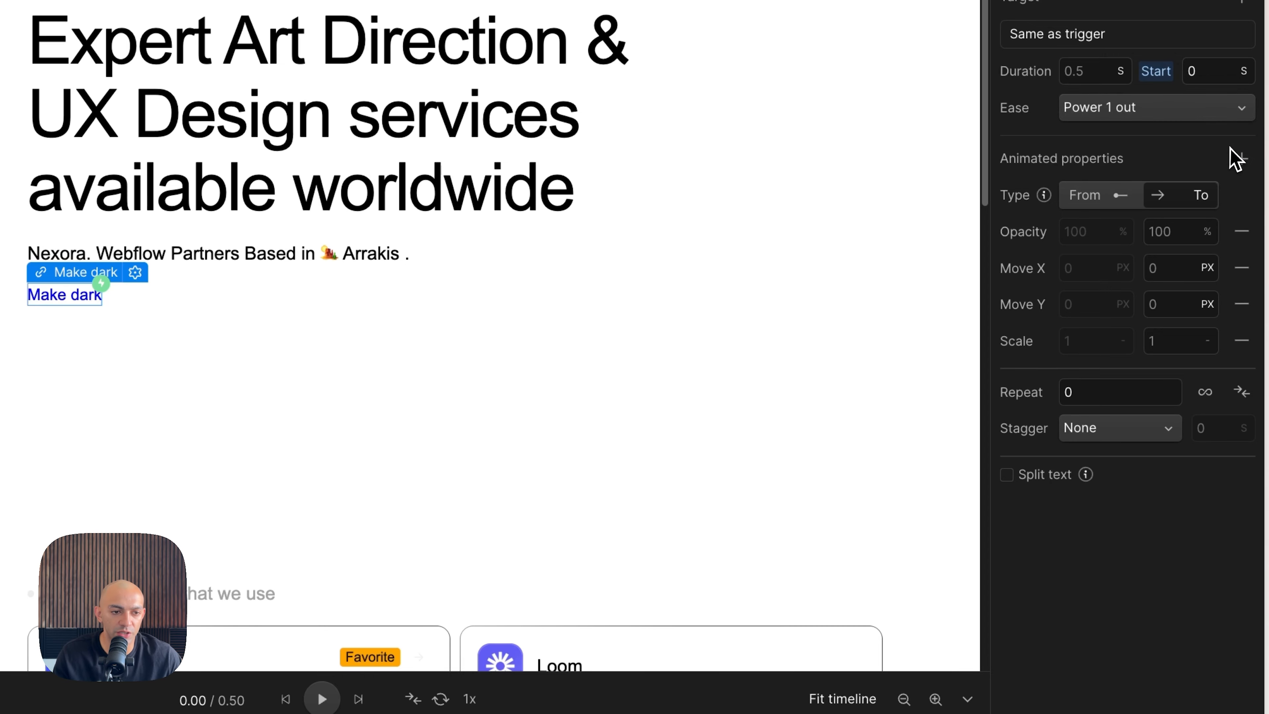
pyautogui.click(1235, 155)
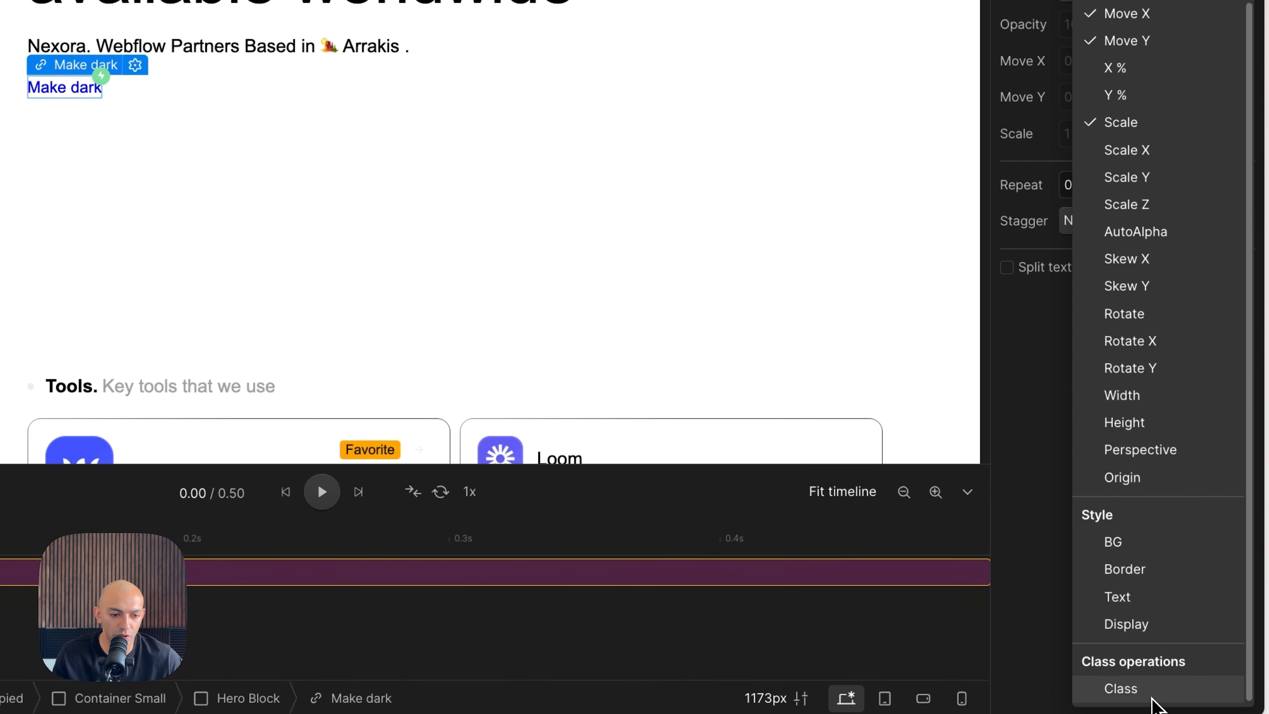
pyautogui.click(1143, 699)
pyautogui.click(1049, 640)
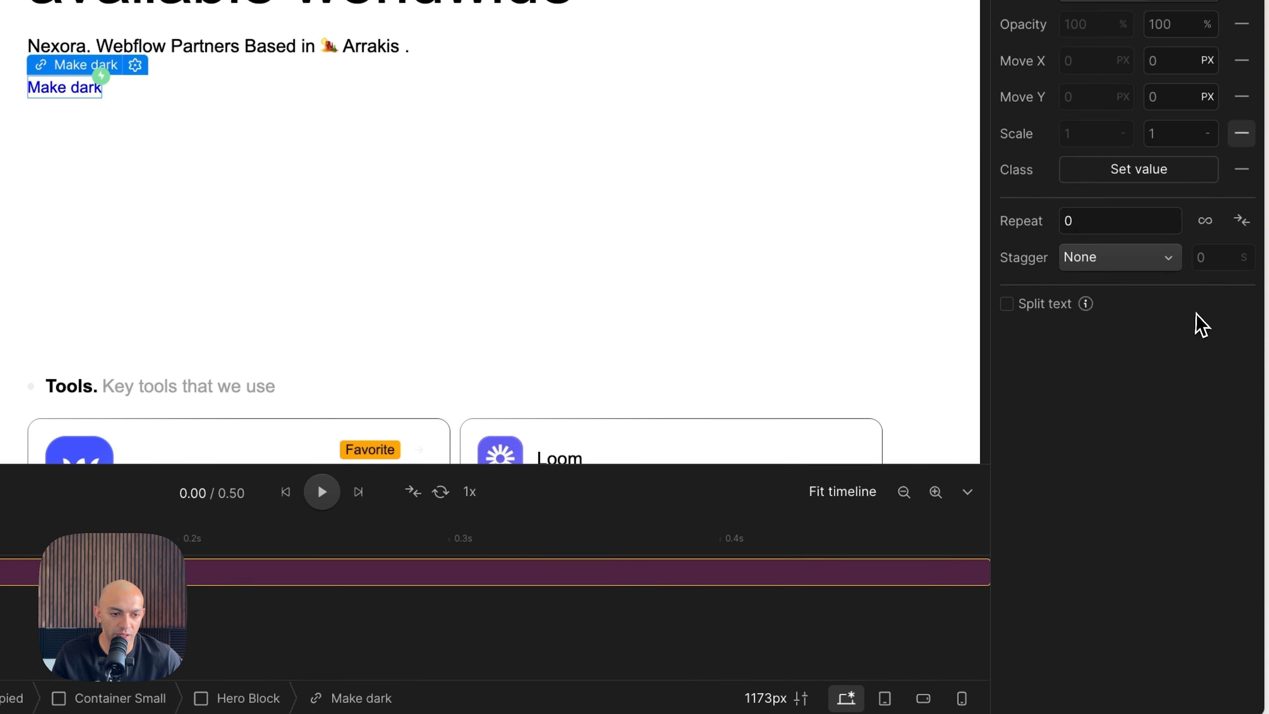
# Step: Change the Custom action's target to Class and choose the Main class
pyautogui.click(1124, 73)
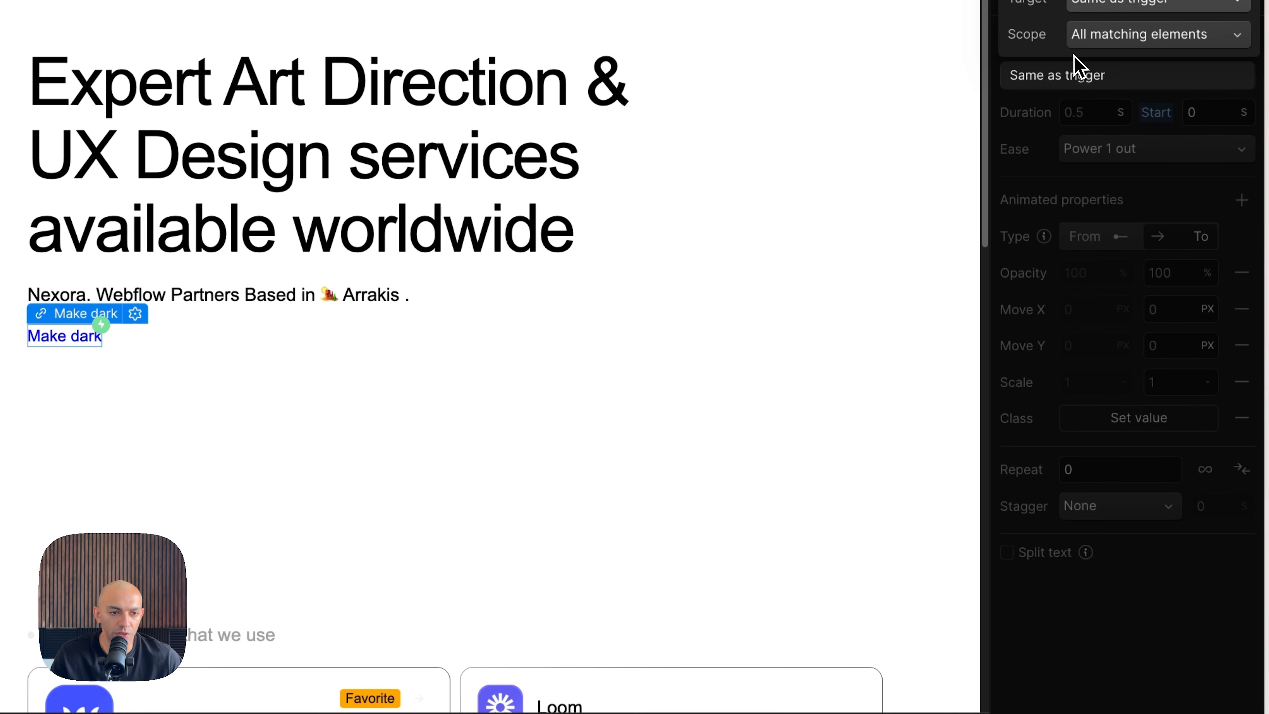
pyautogui.click(1127, 8)
pyautogui.click(1088, 114)
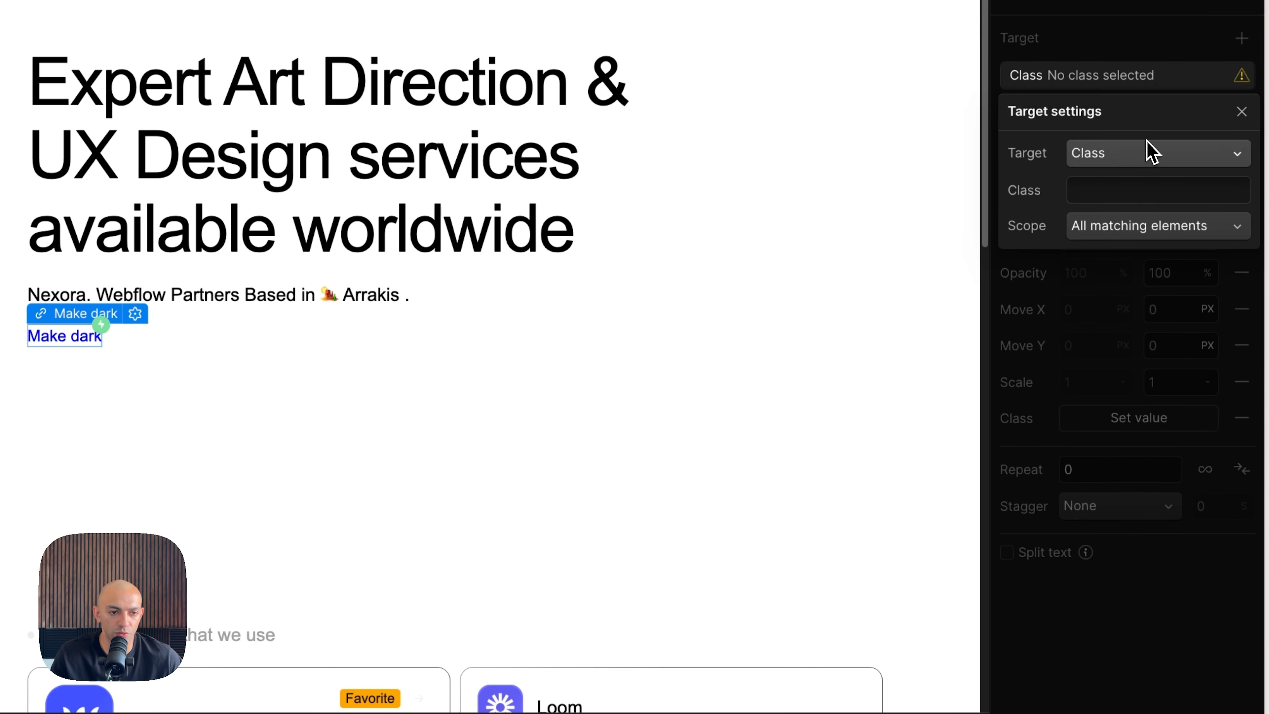
pyautogui.click(1131, 196)
pyautogui.write('main')
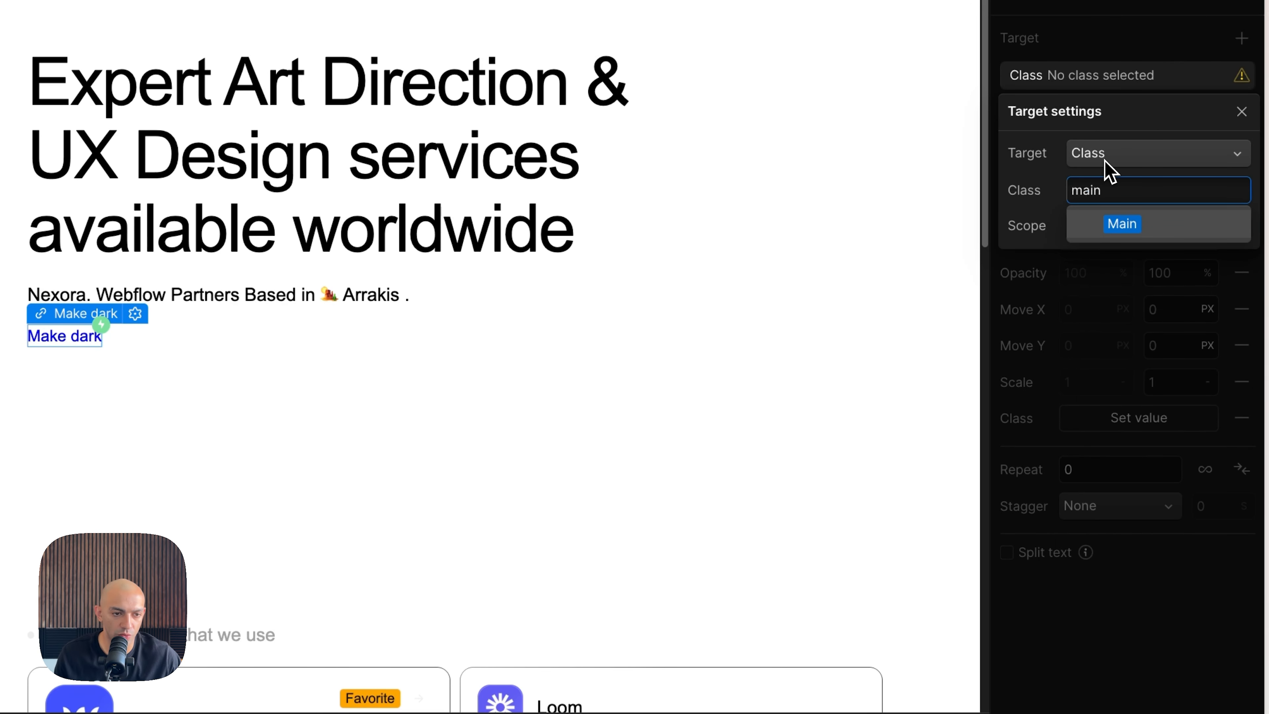
pyautogui.click(1118, 224)
pyautogui.click(1092, 294)
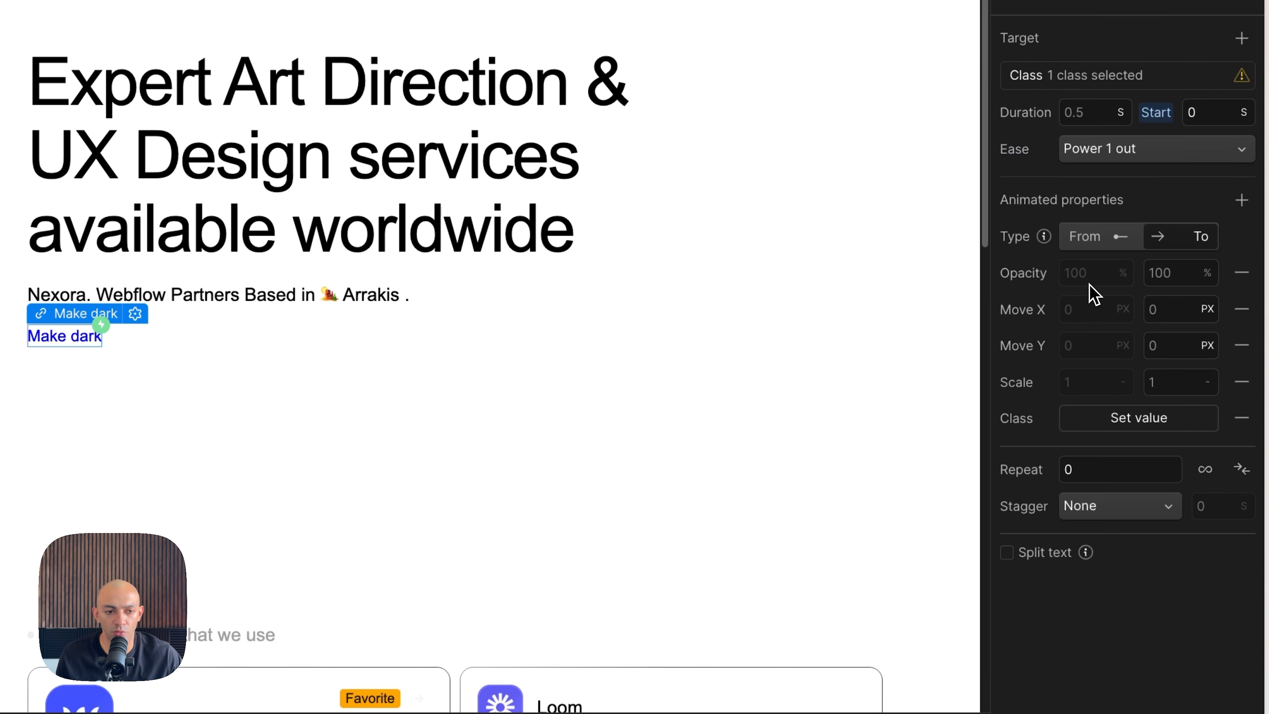
# Step: Set the action's Class property to add the "only dark" class, and play the timeline to test it
pyautogui.click(1158, 412)
pyautogui.click(1119, 524)
pyautogui.write('only da')
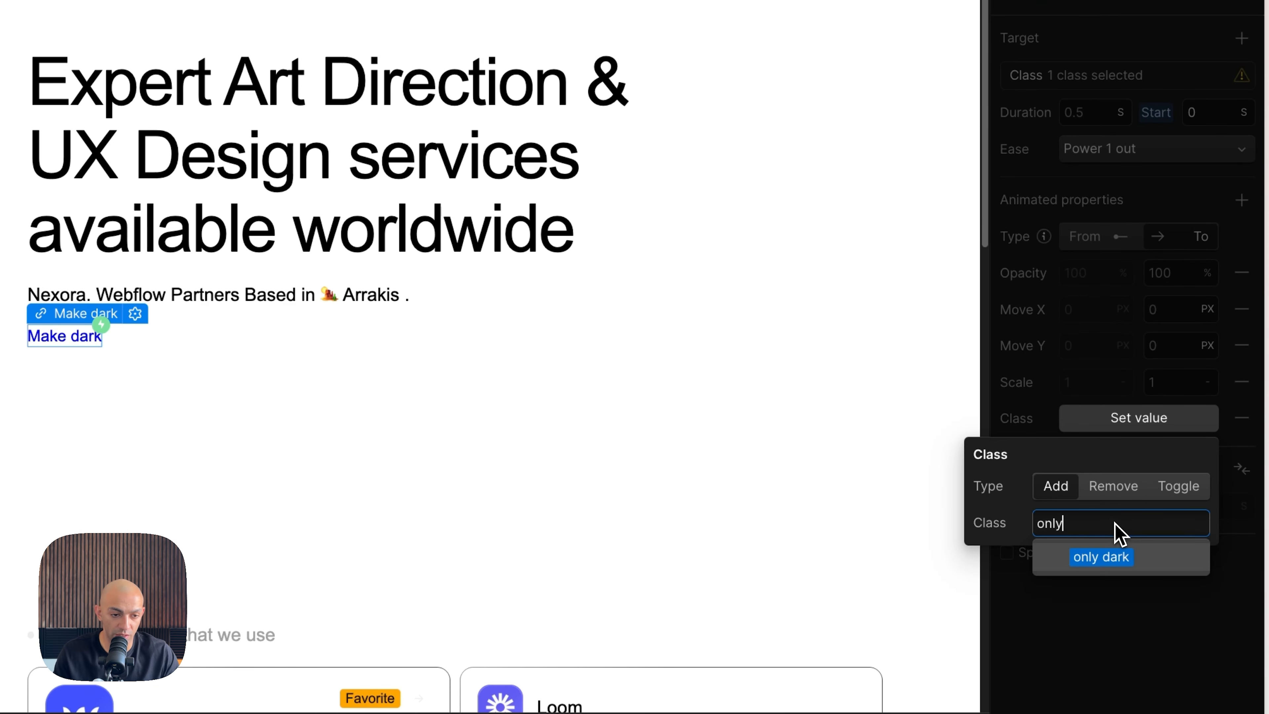
pyautogui.click(1102, 556)
pyautogui.click(1118, 618)
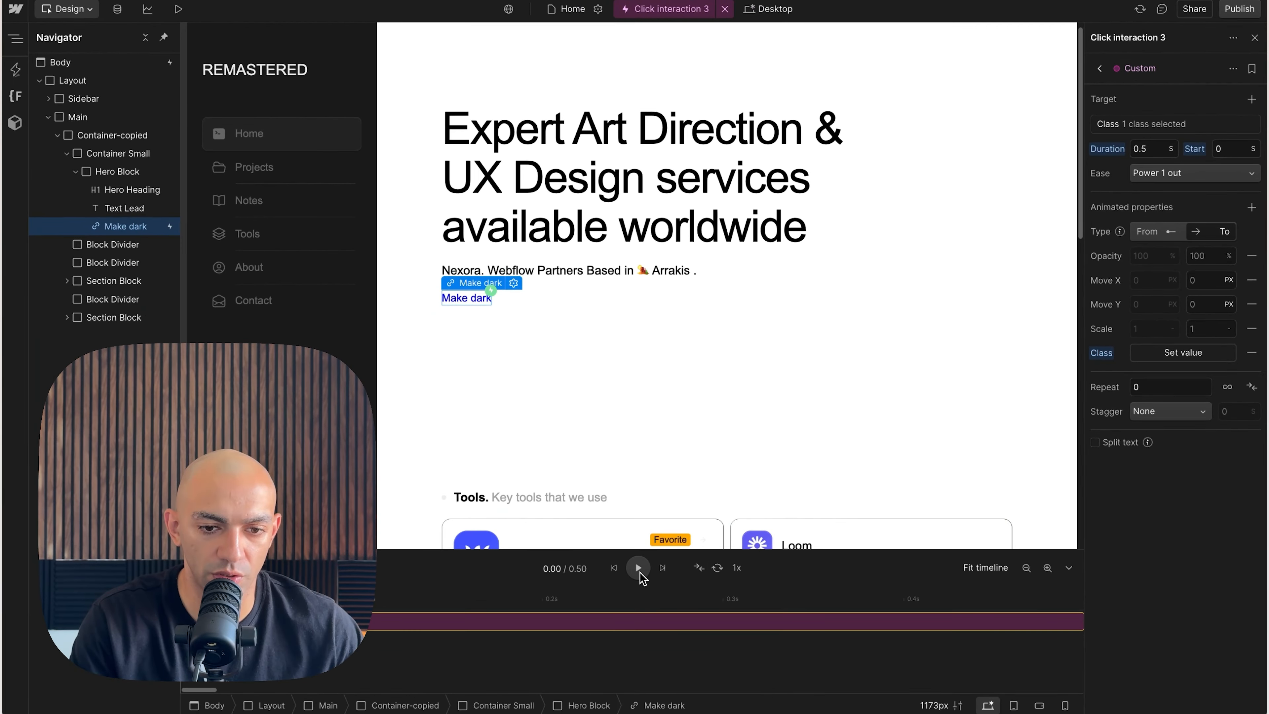
pyautogui.click(322, 713)
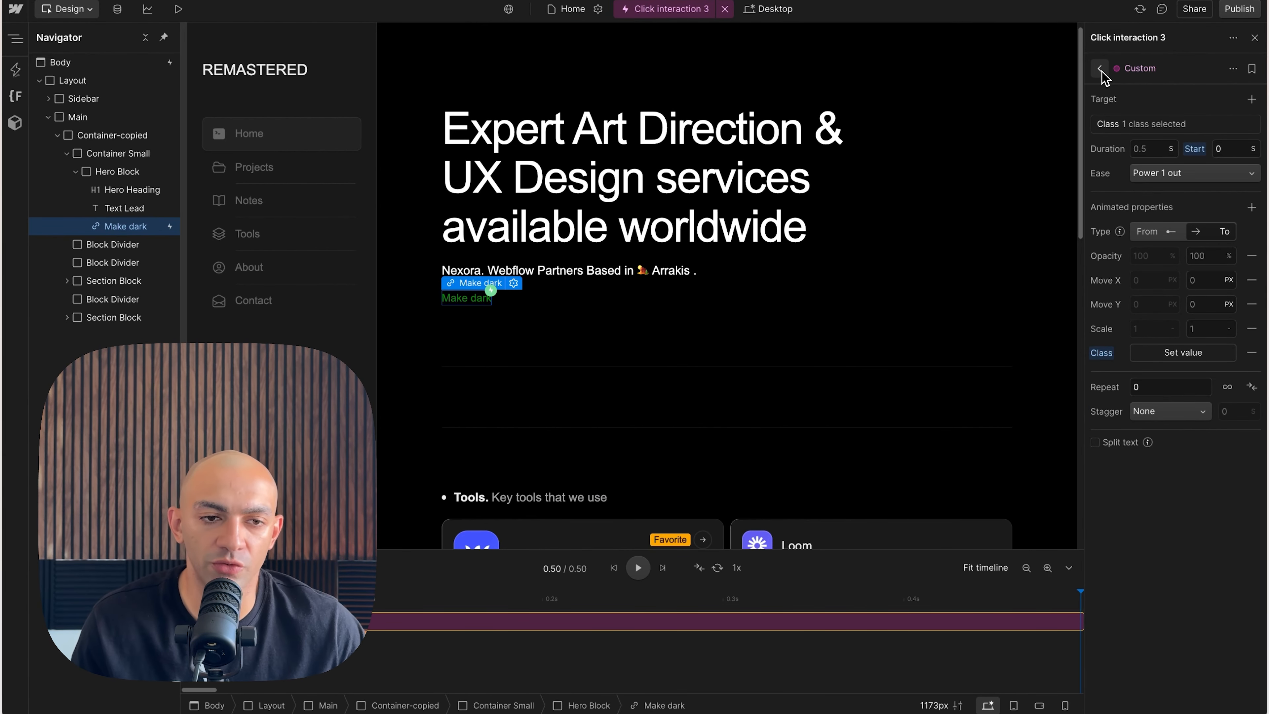
# Step: Rename the click interaction as "Toggle Dark mode" and leave the interaction editor
pyautogui.click(1101, 69)
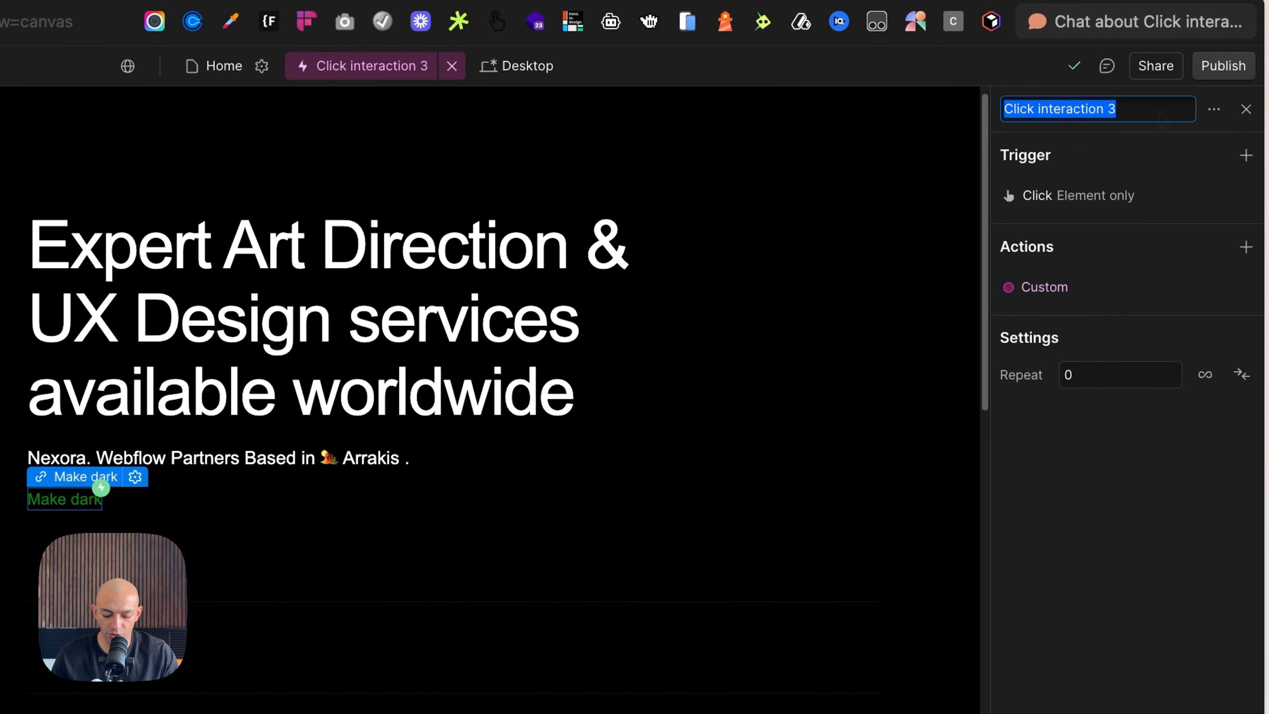
pyautogui.write('Toggle Dar')
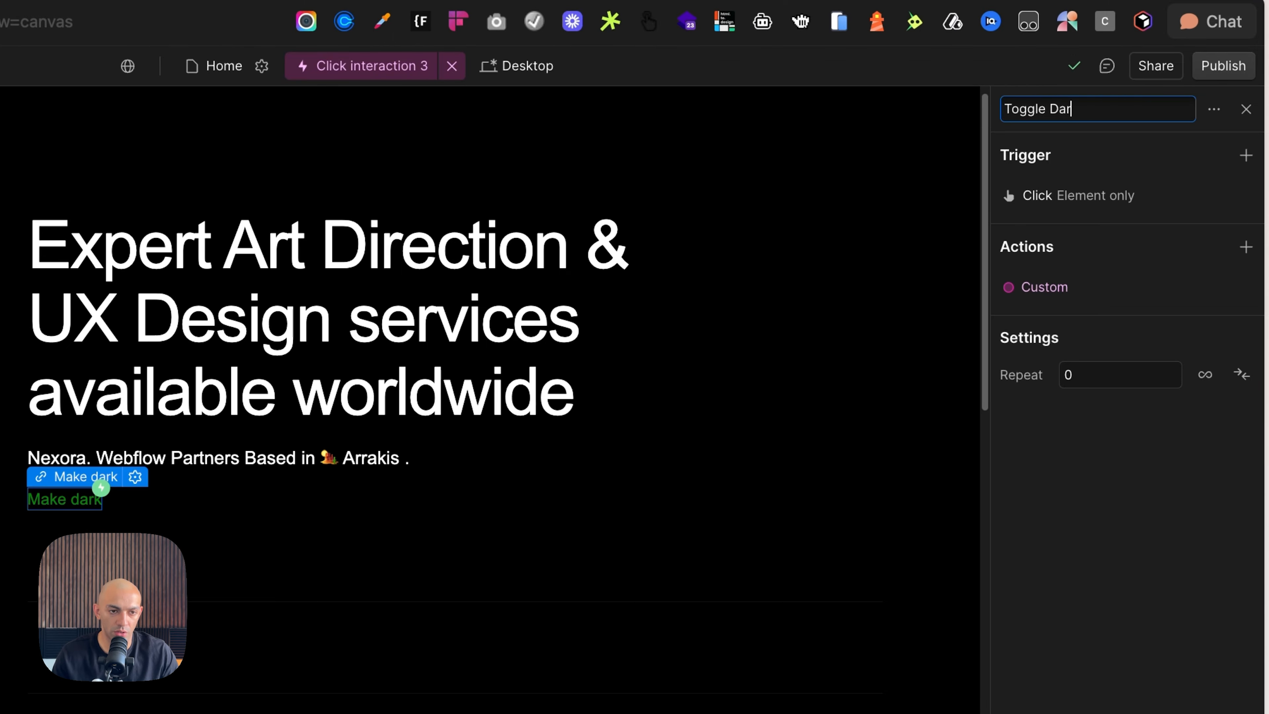
pyautogui.write('k mode')
pyautogui.press('Return')
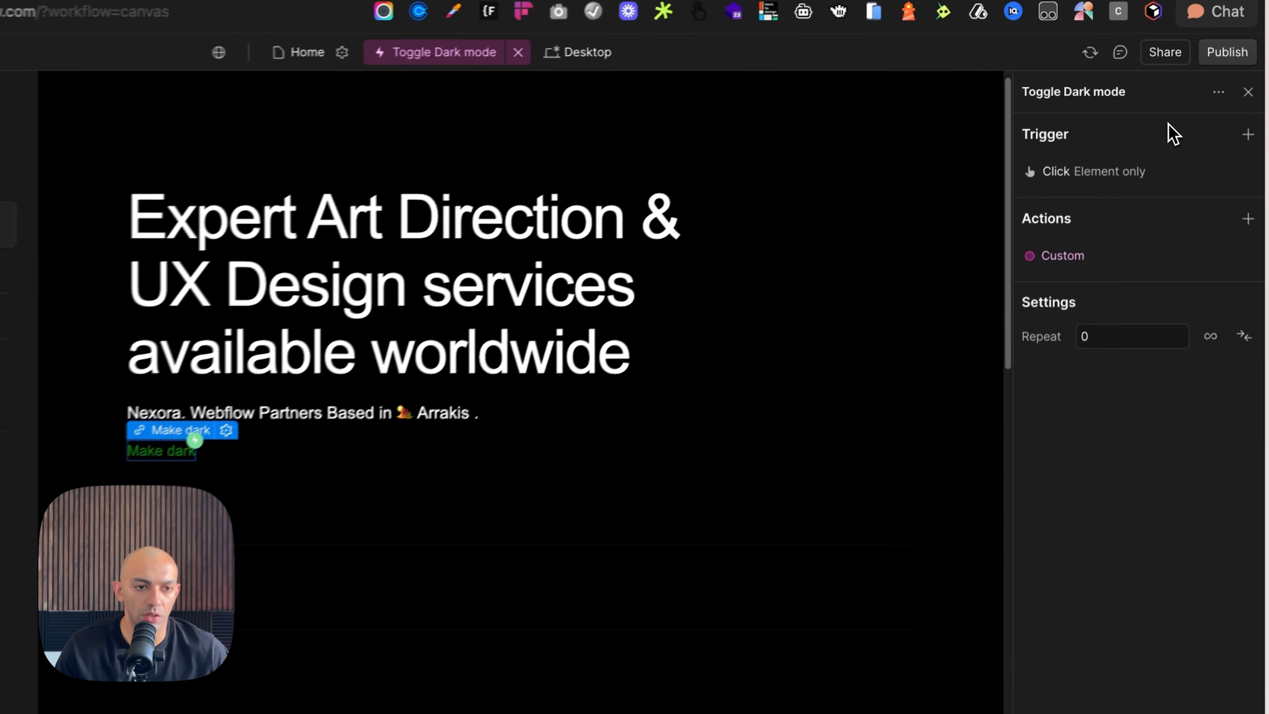
pyautogui.press('Escape')
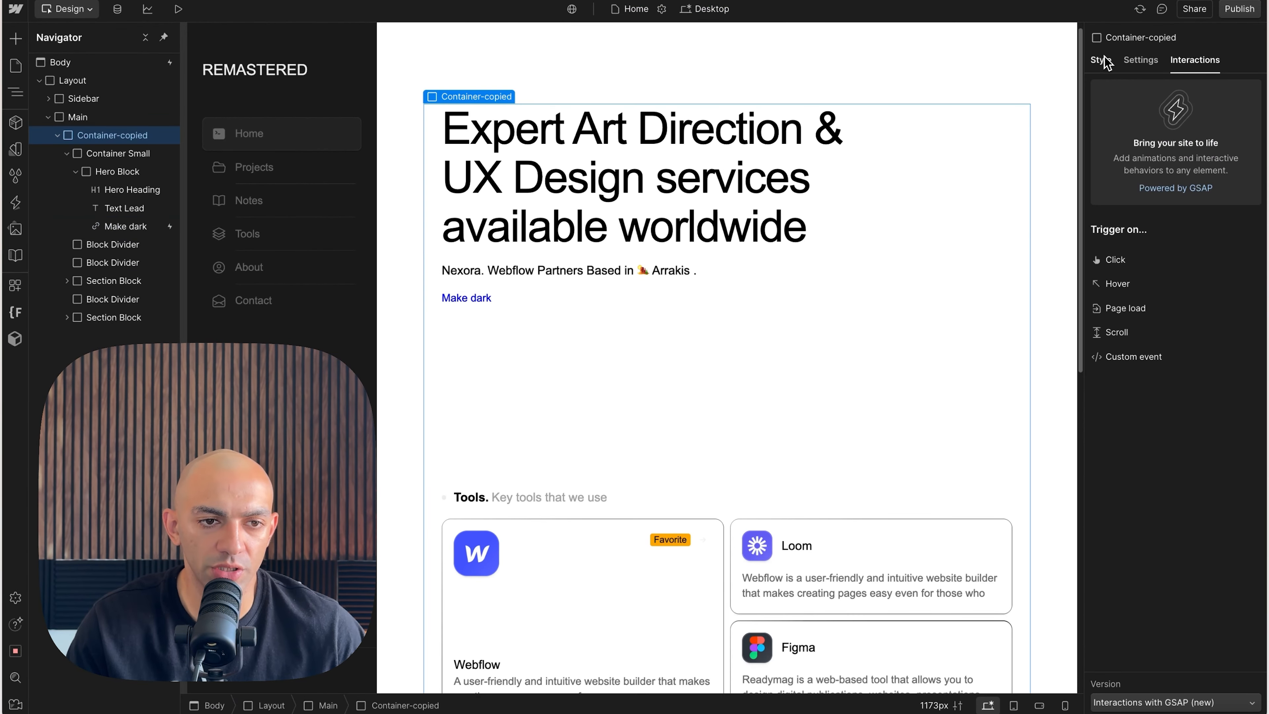
# Step: Add a transition on all properties with a 400 ms duration and ease easing to the Main class
pyautogui.click(1101, 61)
pyautogui.click(78, 117)
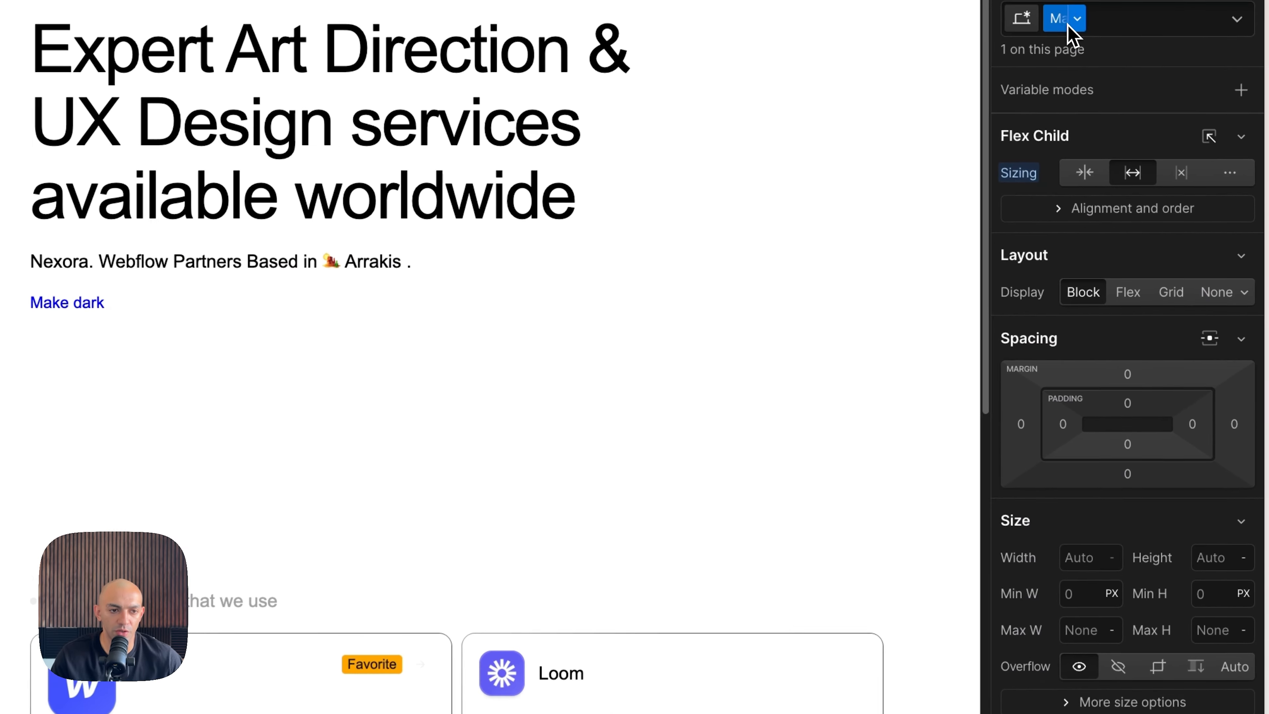
pyautogui.scroll(-15, 1063, 540)
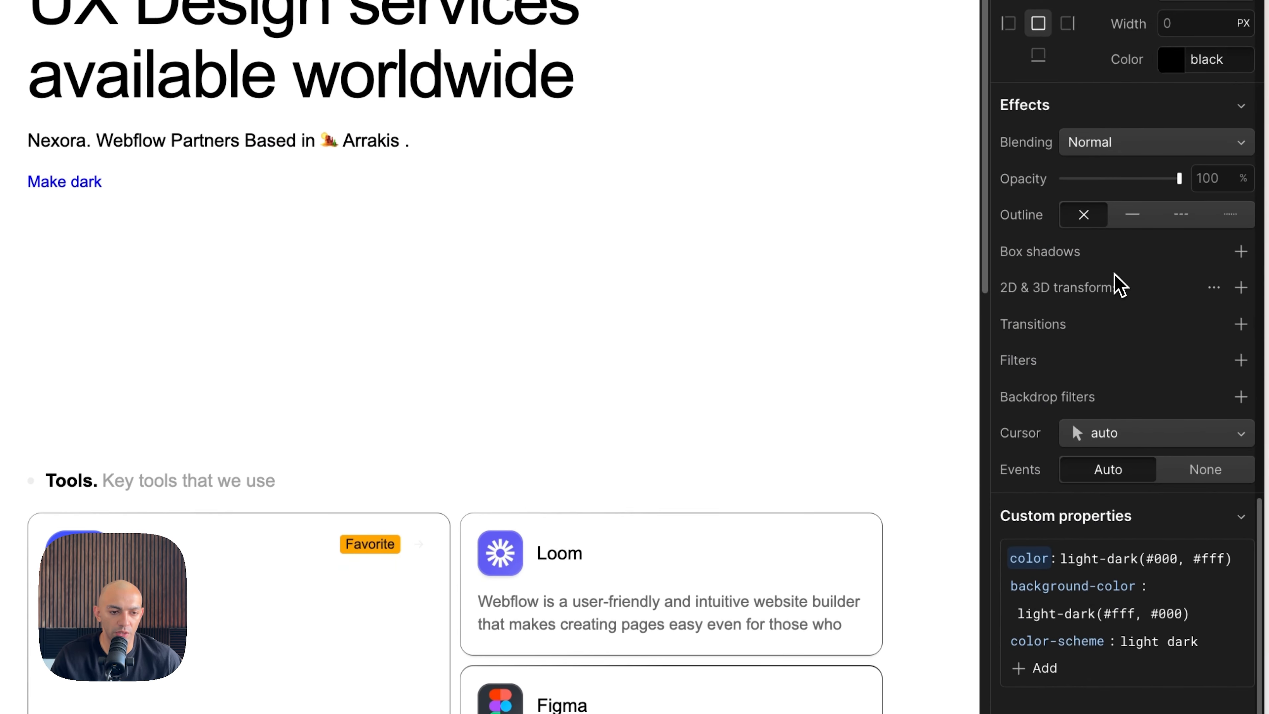
pyautogui.click(1240, 324)
pyautogui.click(1183, 403)
pyautogui.scroll(-8, 1200, 370)
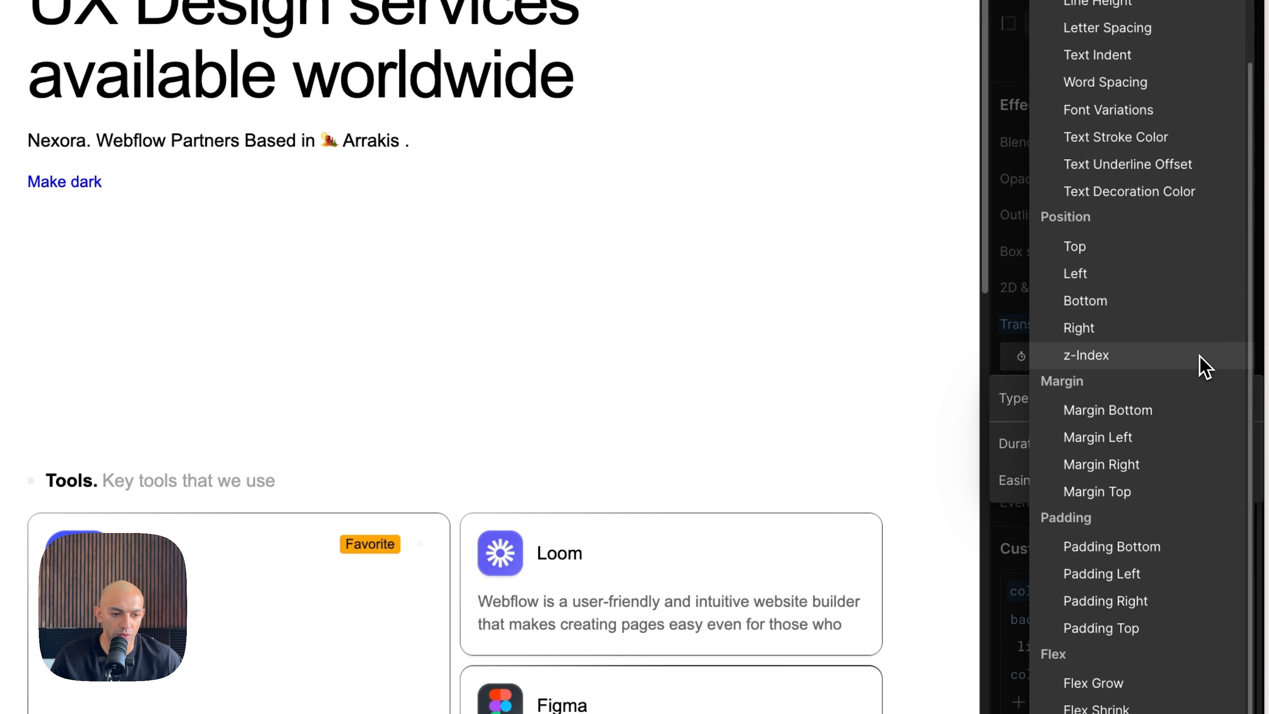
pyautogui.scroll(10, 1157, 376)
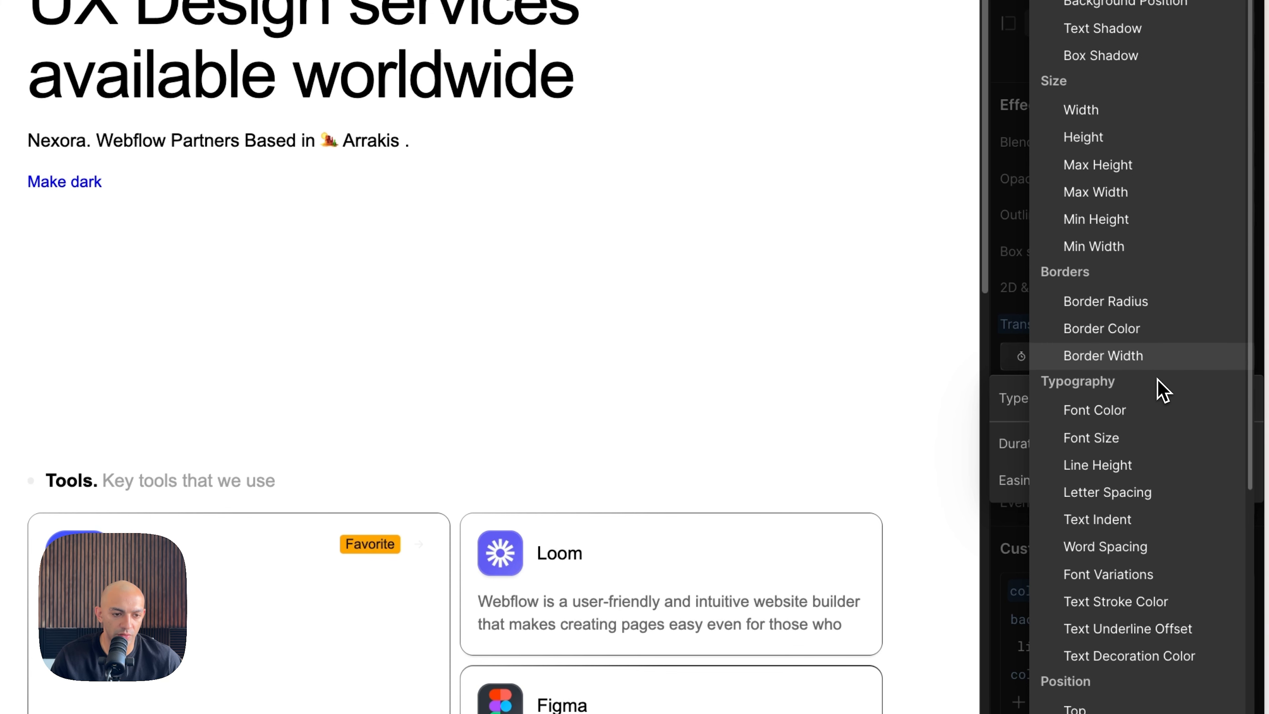
pyautogui.scroll(-10, 1169, 380)
pyautogui.click(1164, 707)
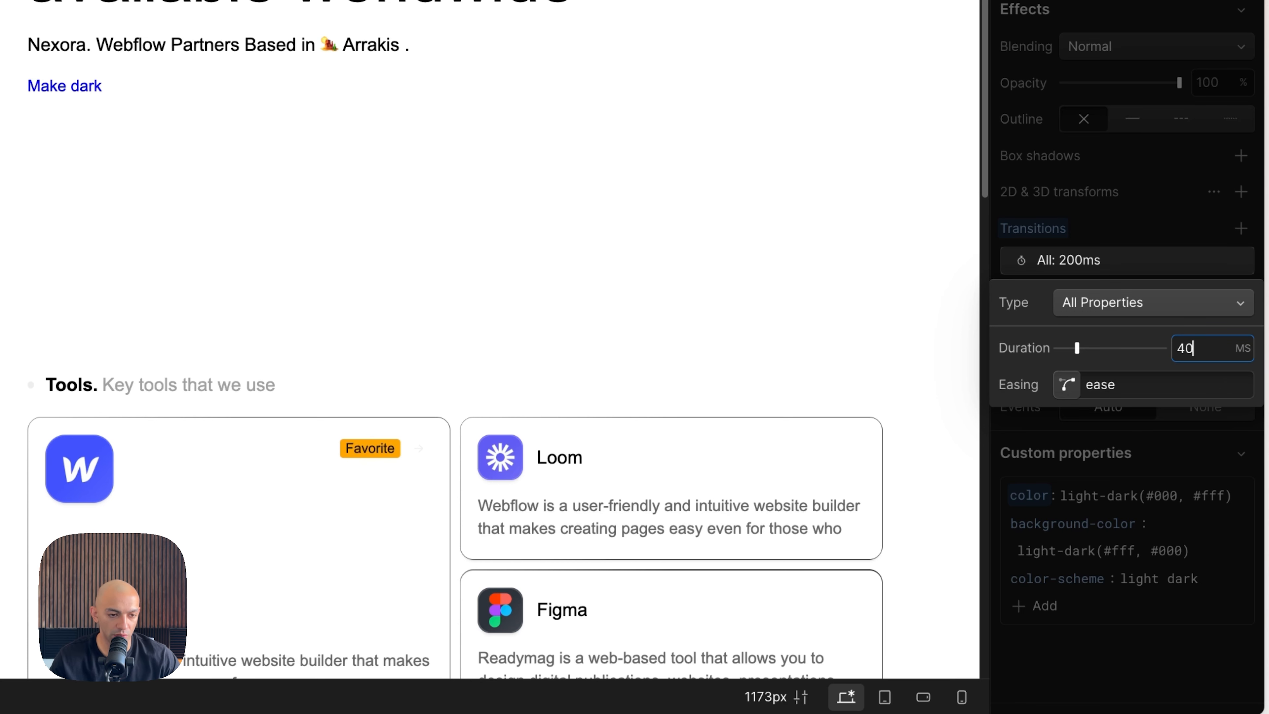
pyautogui.click(1067, 385)
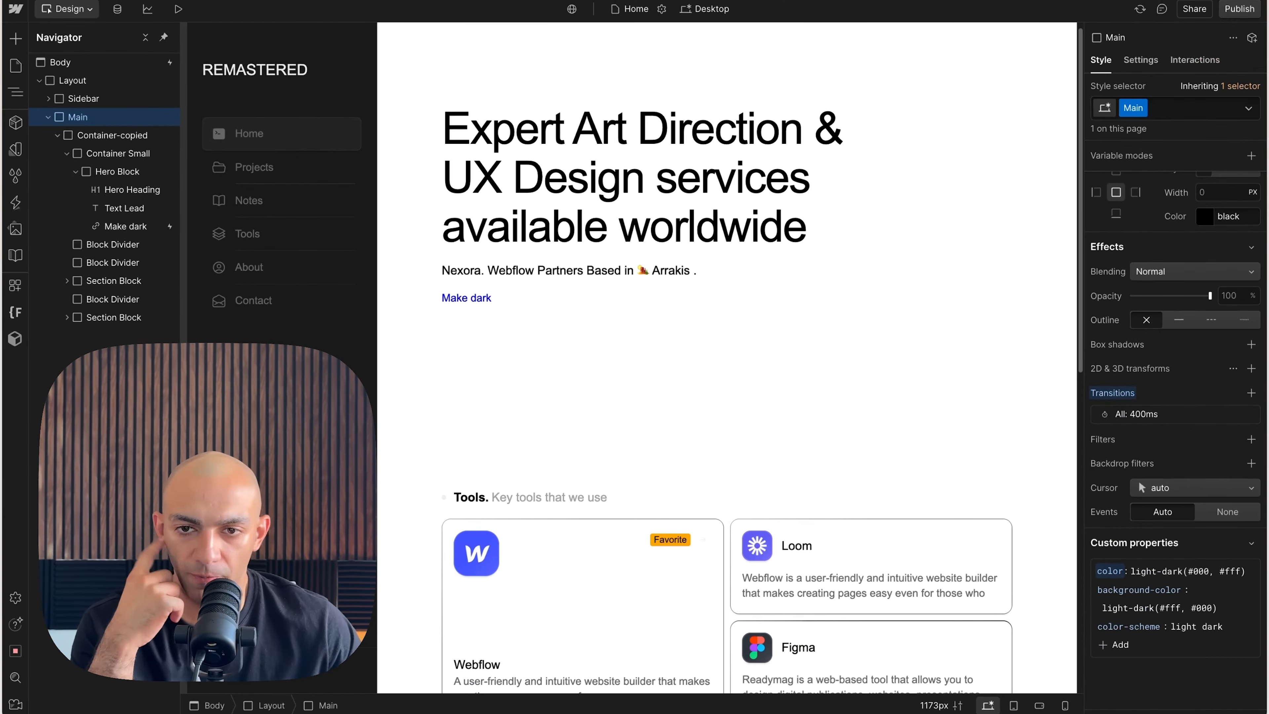
# Step: Try the existing "only dark" combo class on Main to check the transition, and remove it again
pyautogui.click(1169, 115)
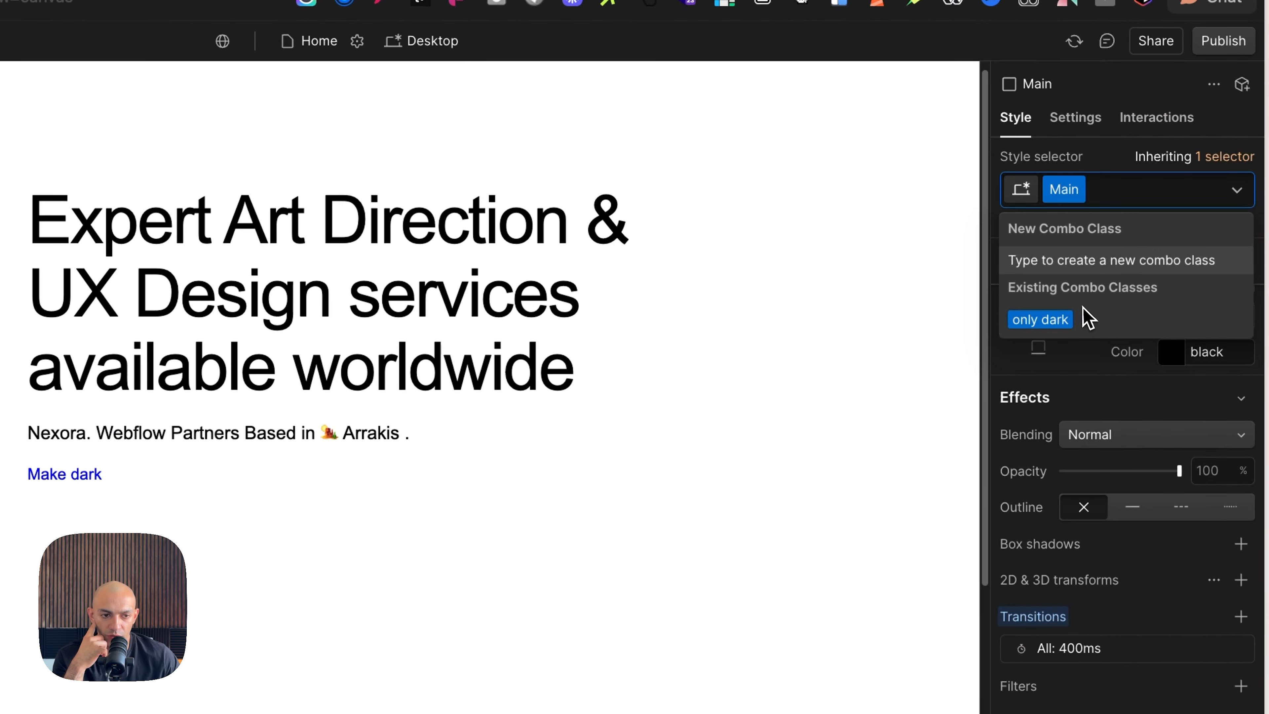
pyautogui.click(1069, 312)
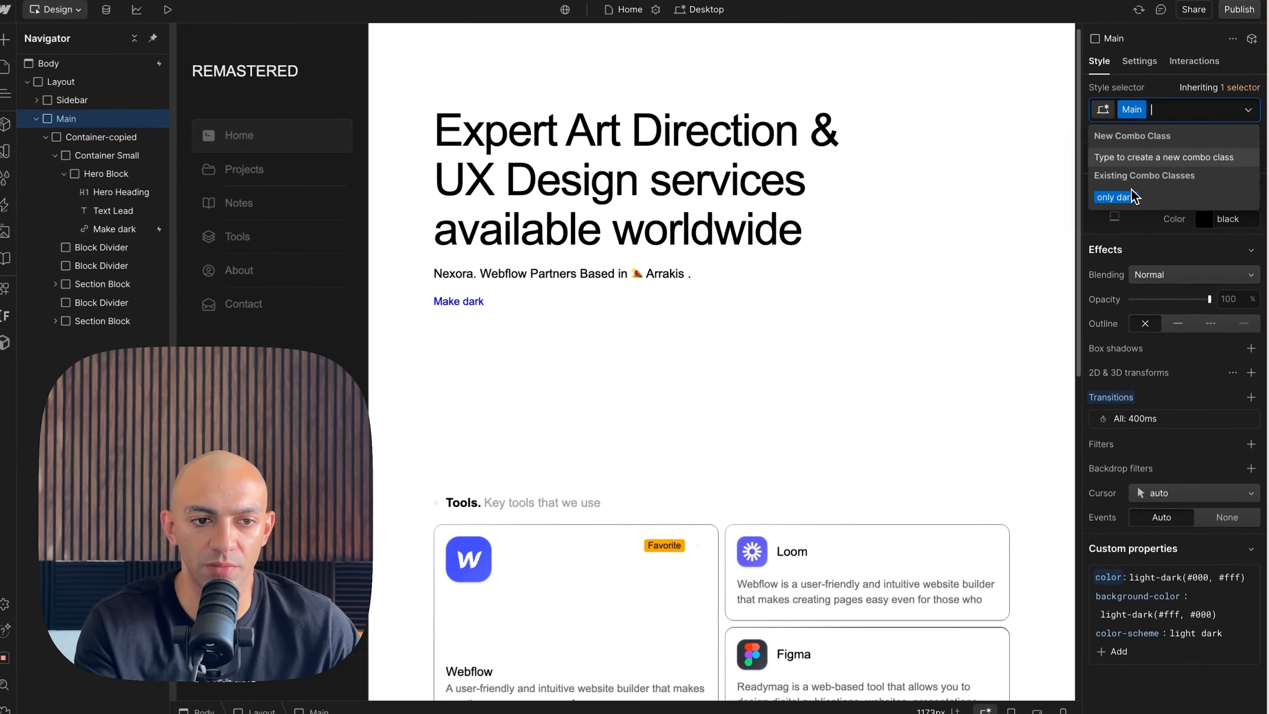
pyautogui.click(1050, 303)
pyautogui.click(1219, 118)
pyautogui.press('BackSpace')
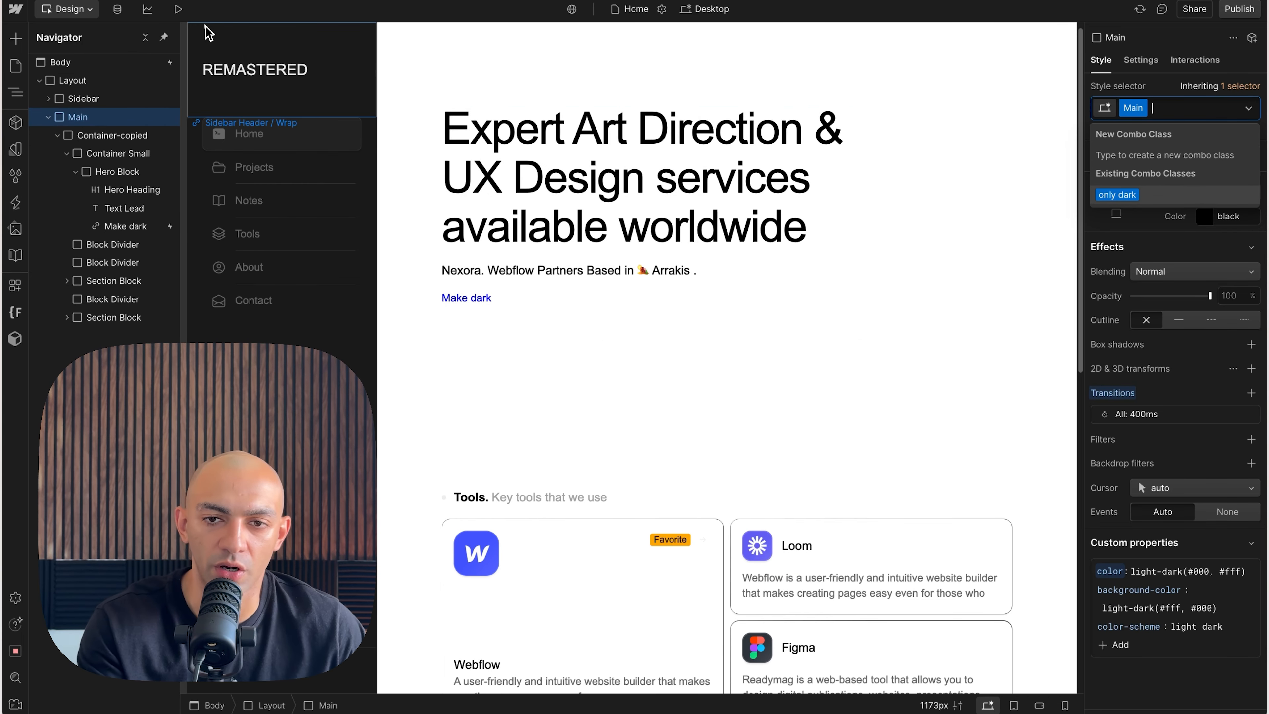
pyautogui.press('Escape')
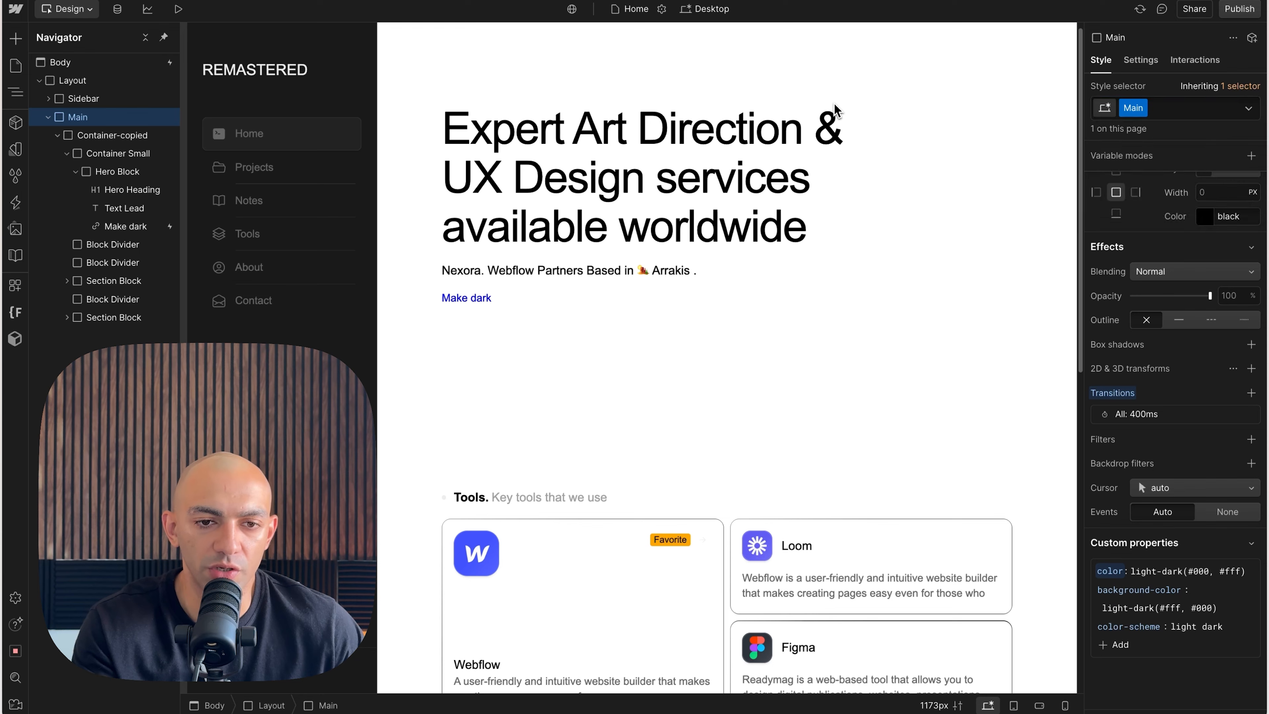
# Step: Preview the page, test the Make dark link and scroll through the content, and exit the preview
pyautogui.click(178, 8)
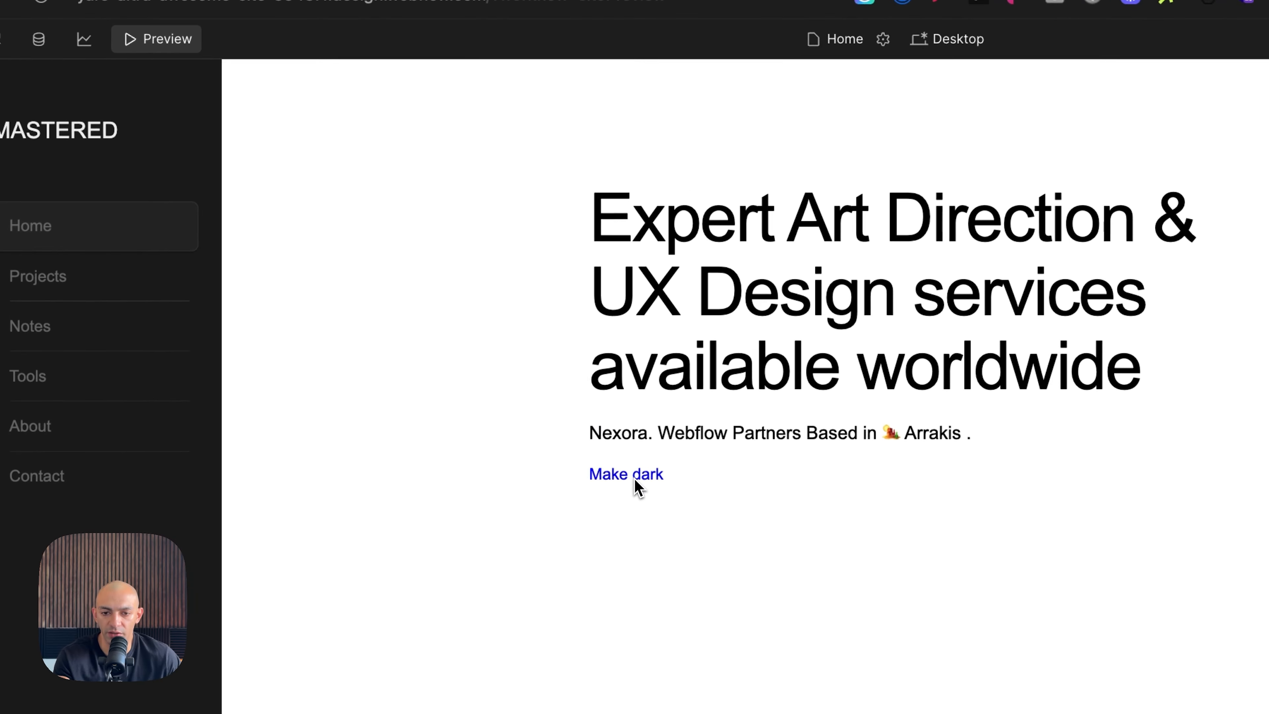
pyautogui.click(473, 299)
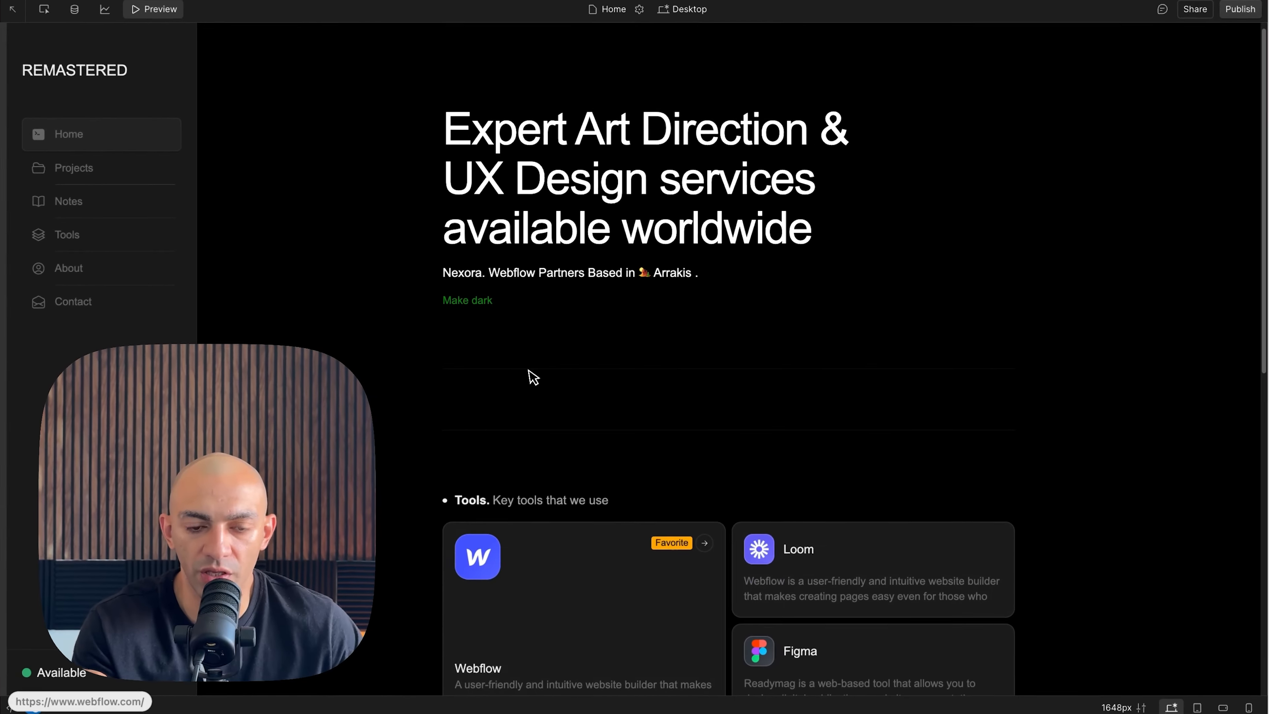
pyautogui.scroll(-10, 691, 402)
pyautogui.scroll(10, 337, 522)
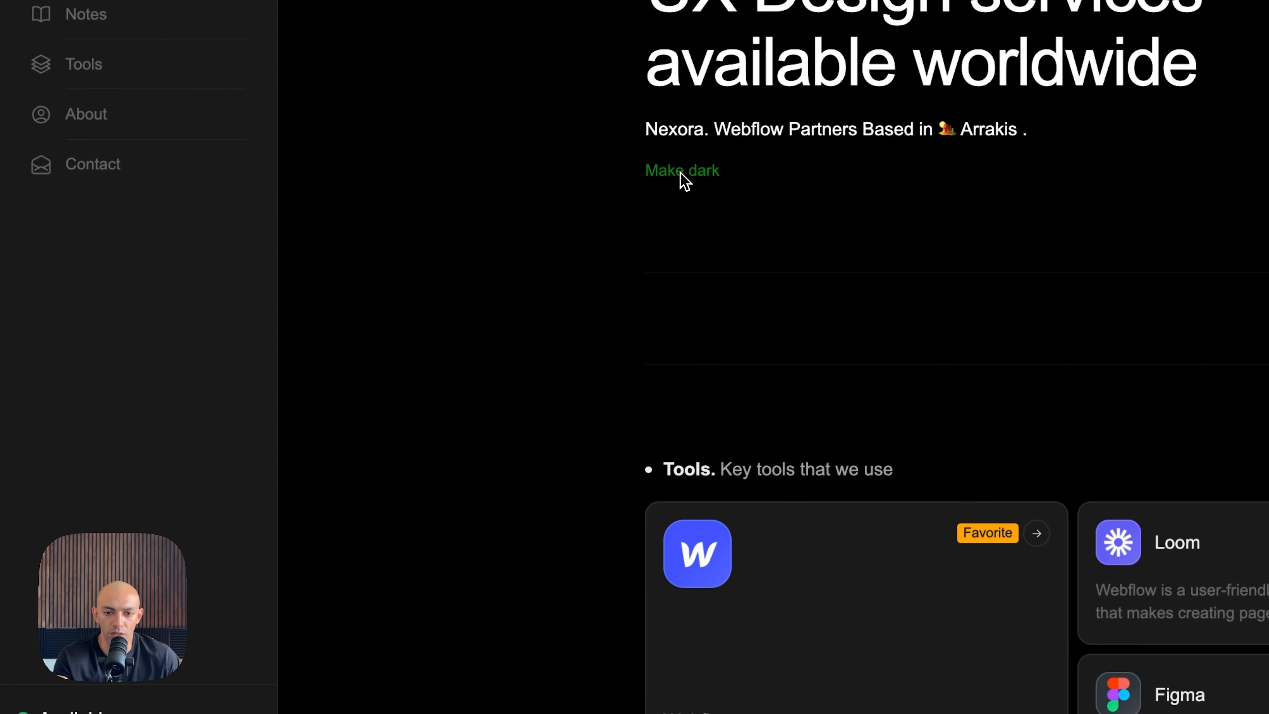
pyautogui.click(53, 696)
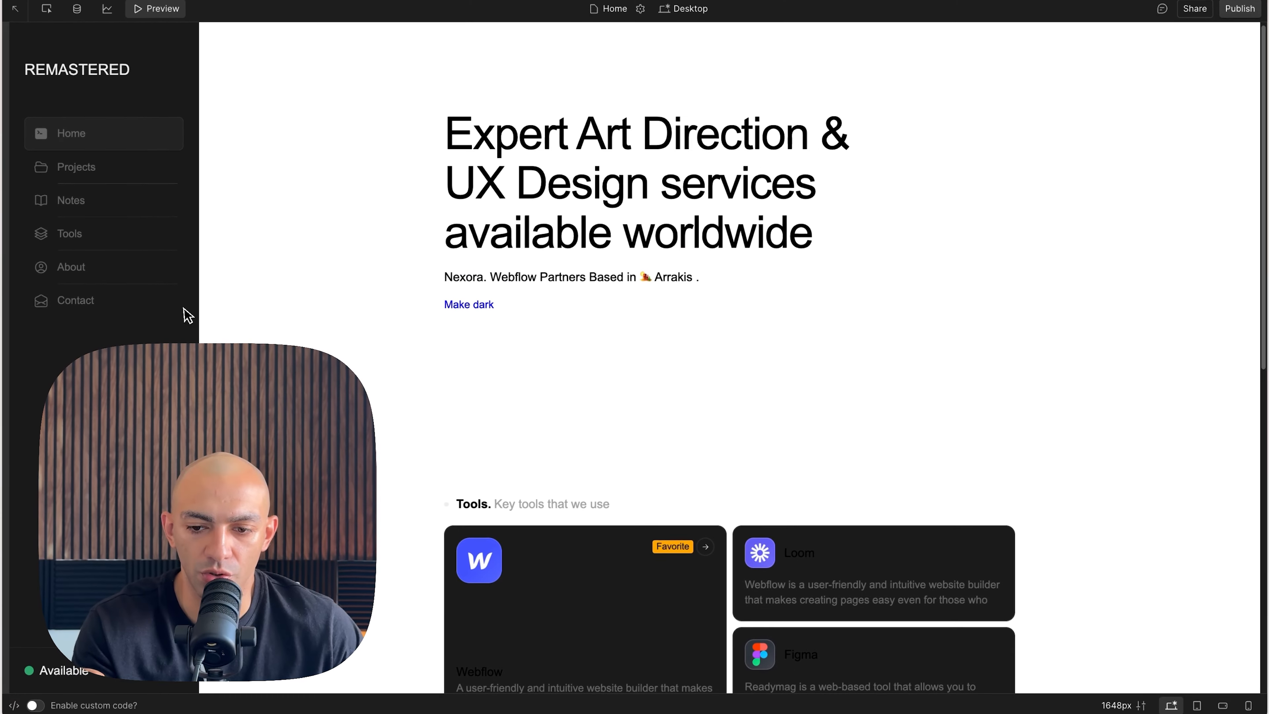
pyautogui.click(156, 9)
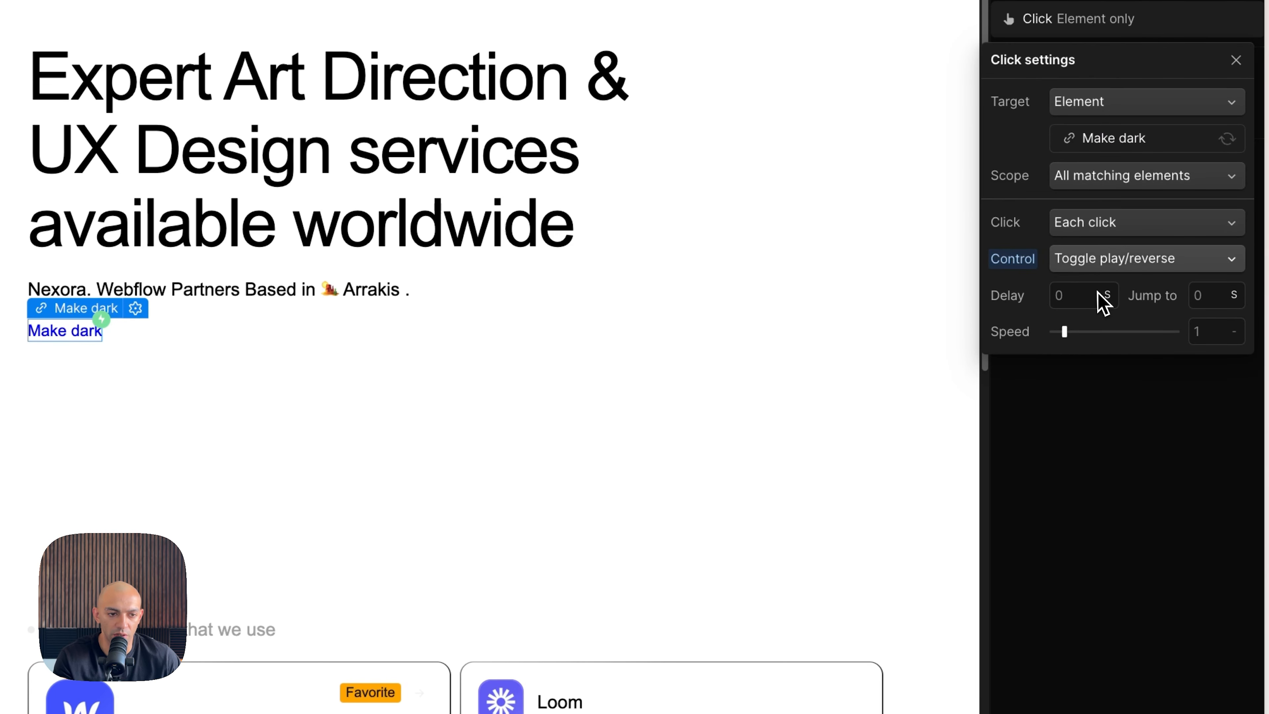
# Step: Change the custom action's class type to Toggle for the "only dark" class
pyautogui.click(1135, 596)
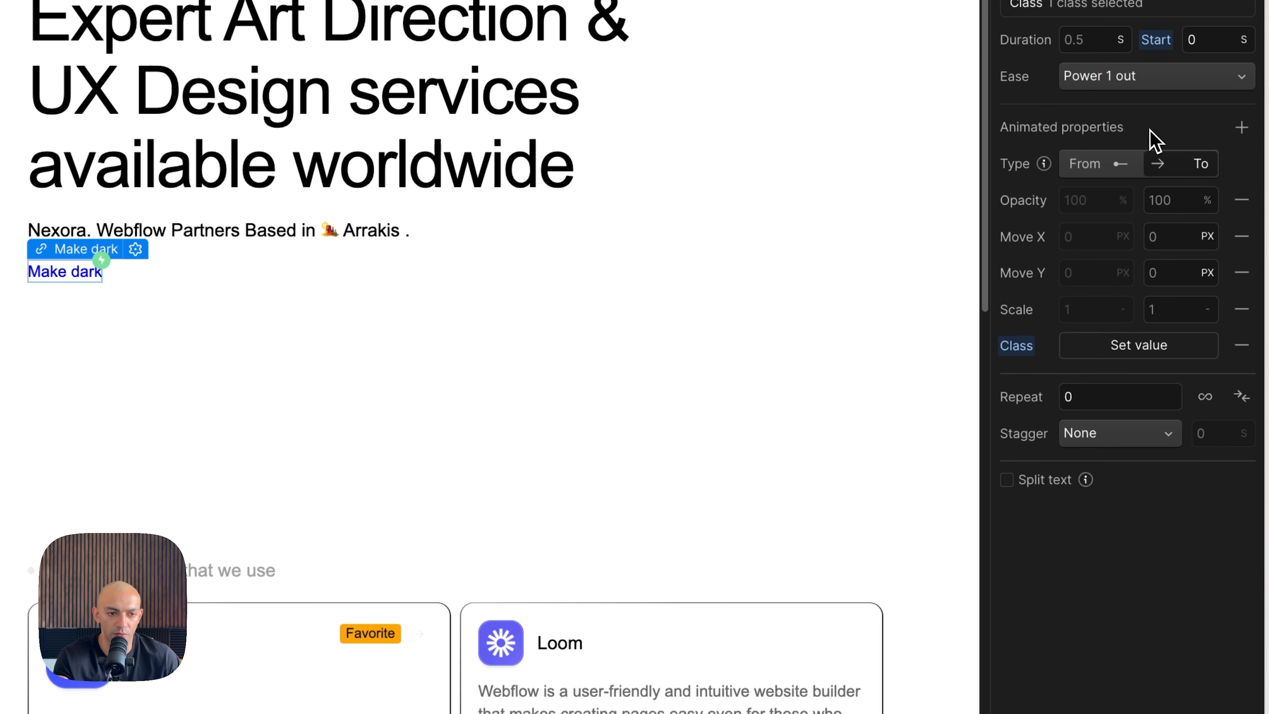
pyautogui.click(1189, 351)
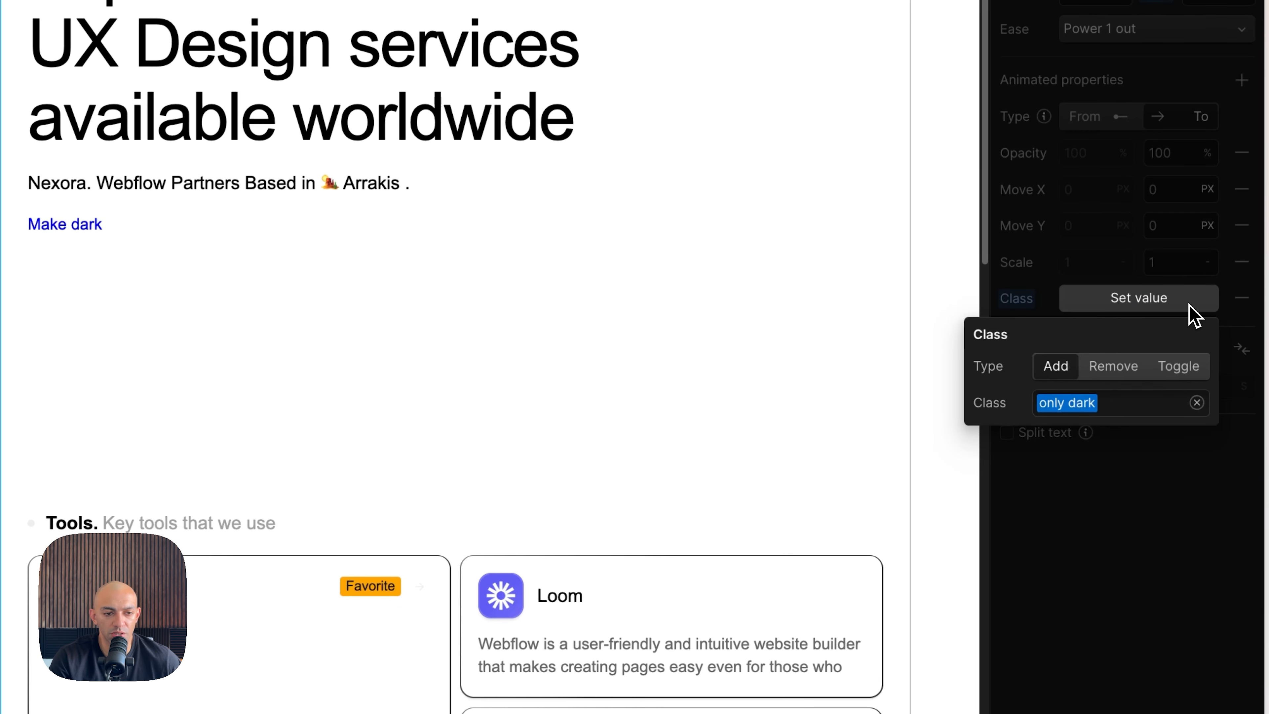
pyautogui.click(1169, 373)
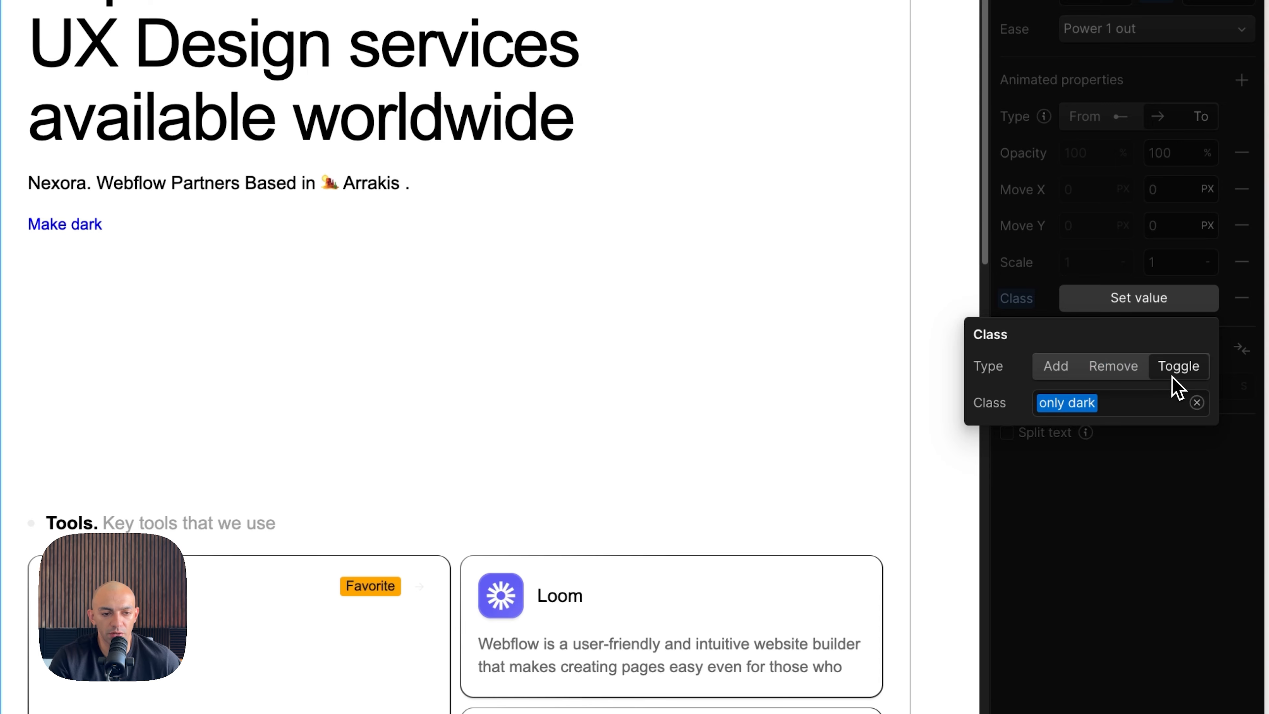
pyautogui.click(1151, 637)
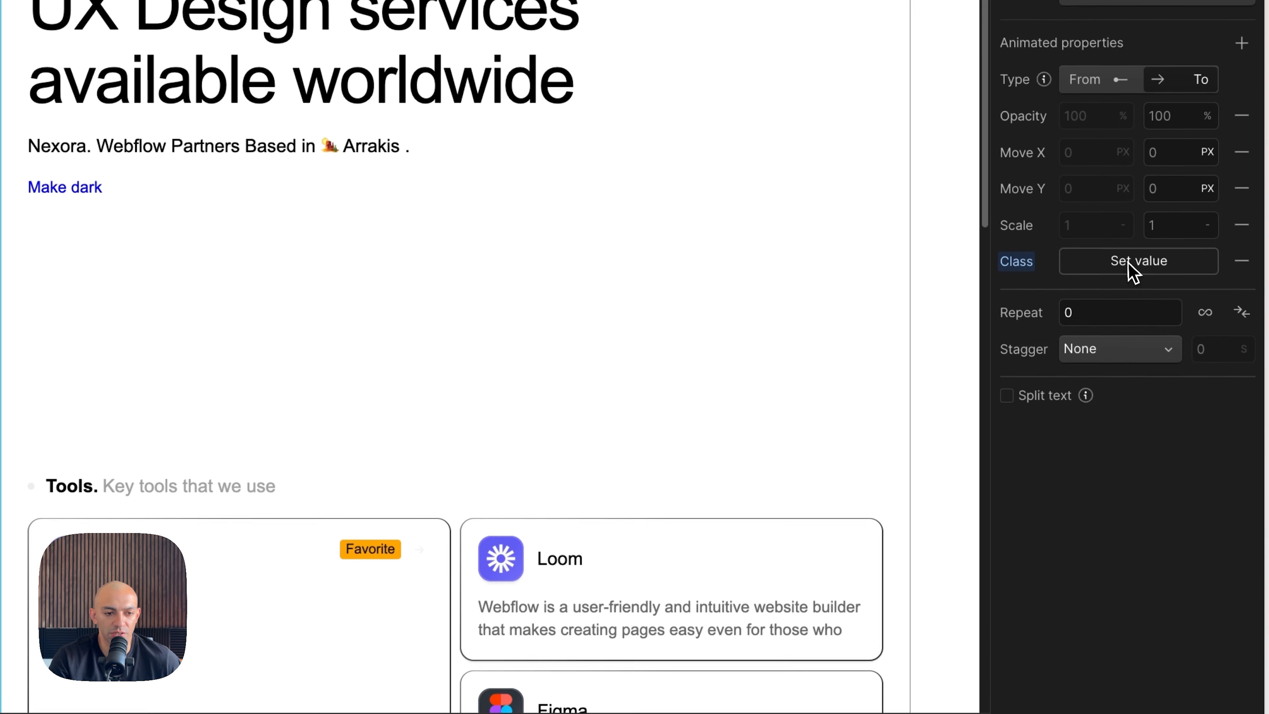
pyautogui.click(1127, 264)
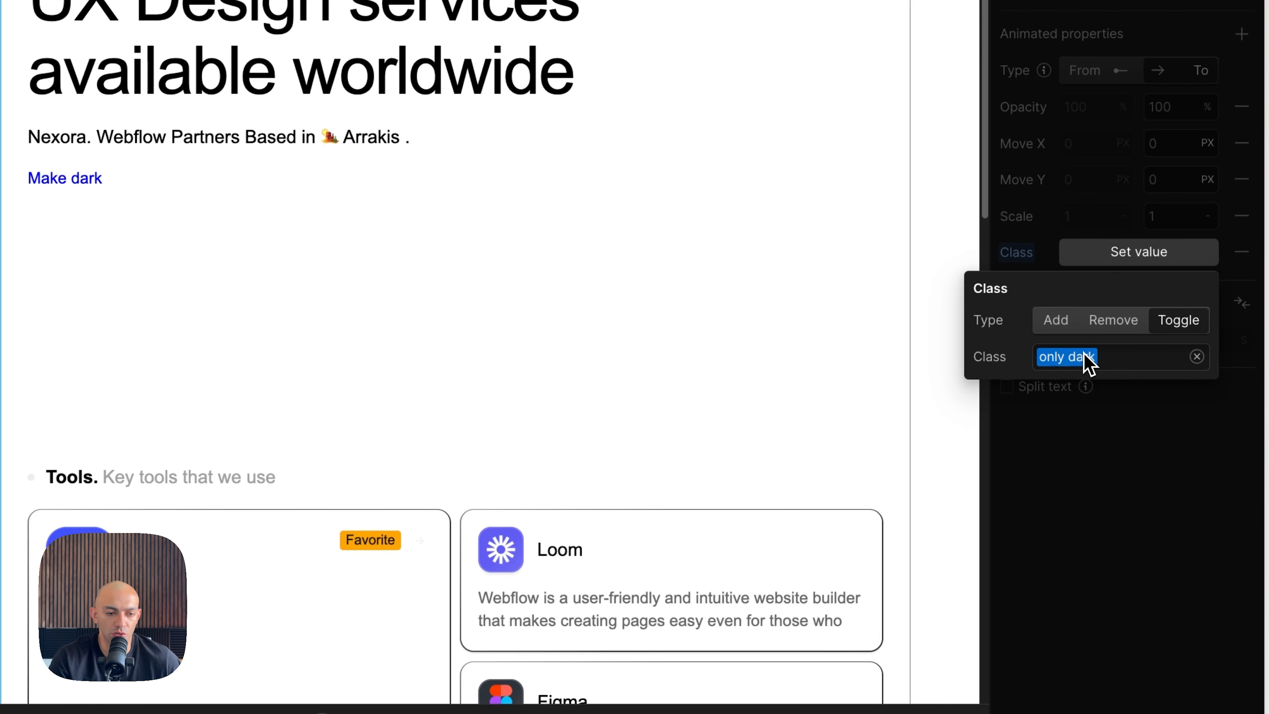
pyautogui.click(1217, 504)
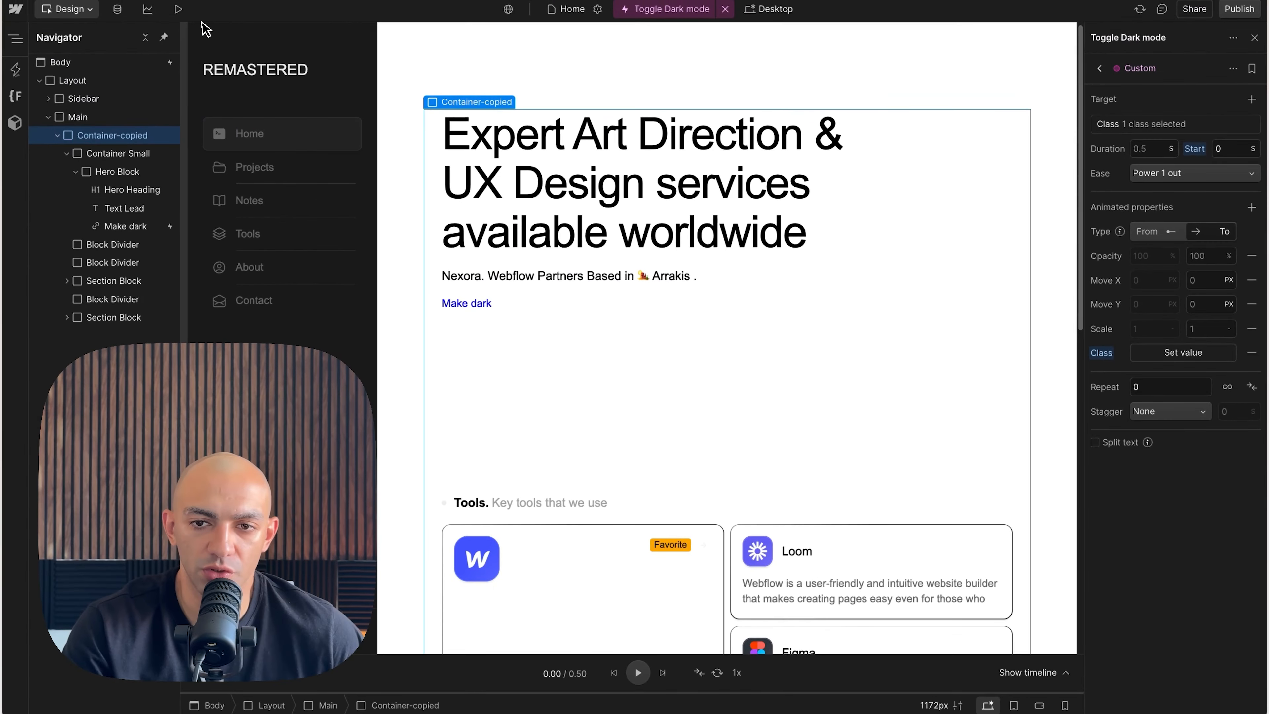
# Step: Preview the page, test the class toggle with the Make dark link, and exit the preview
pyautogui.click(178, 9)
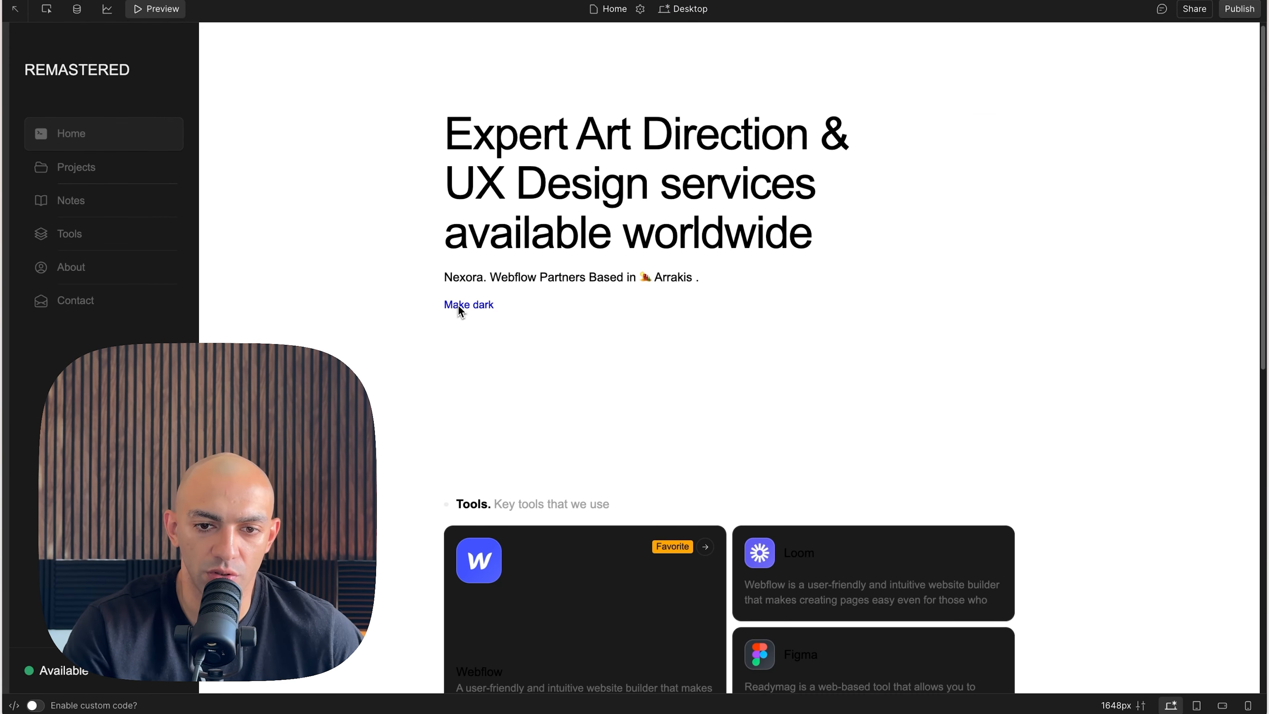
pyautogui.click(459, 306)
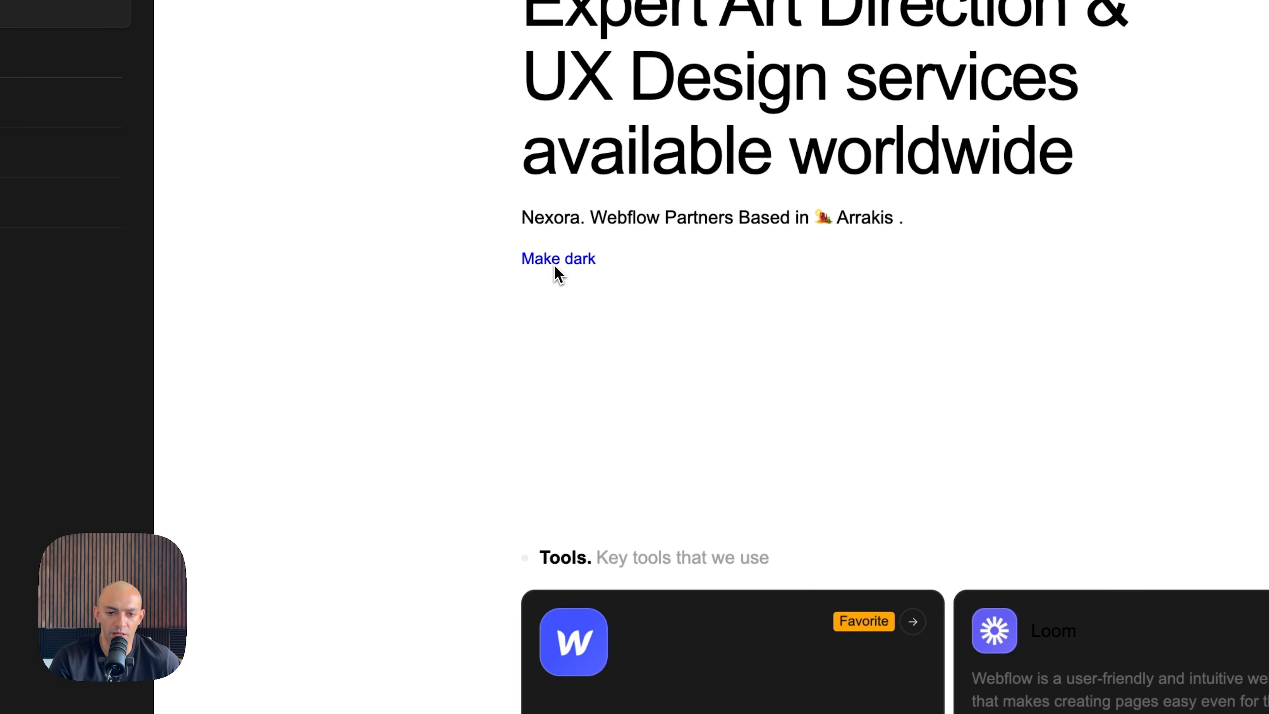
pyautogui.click(556, 265)
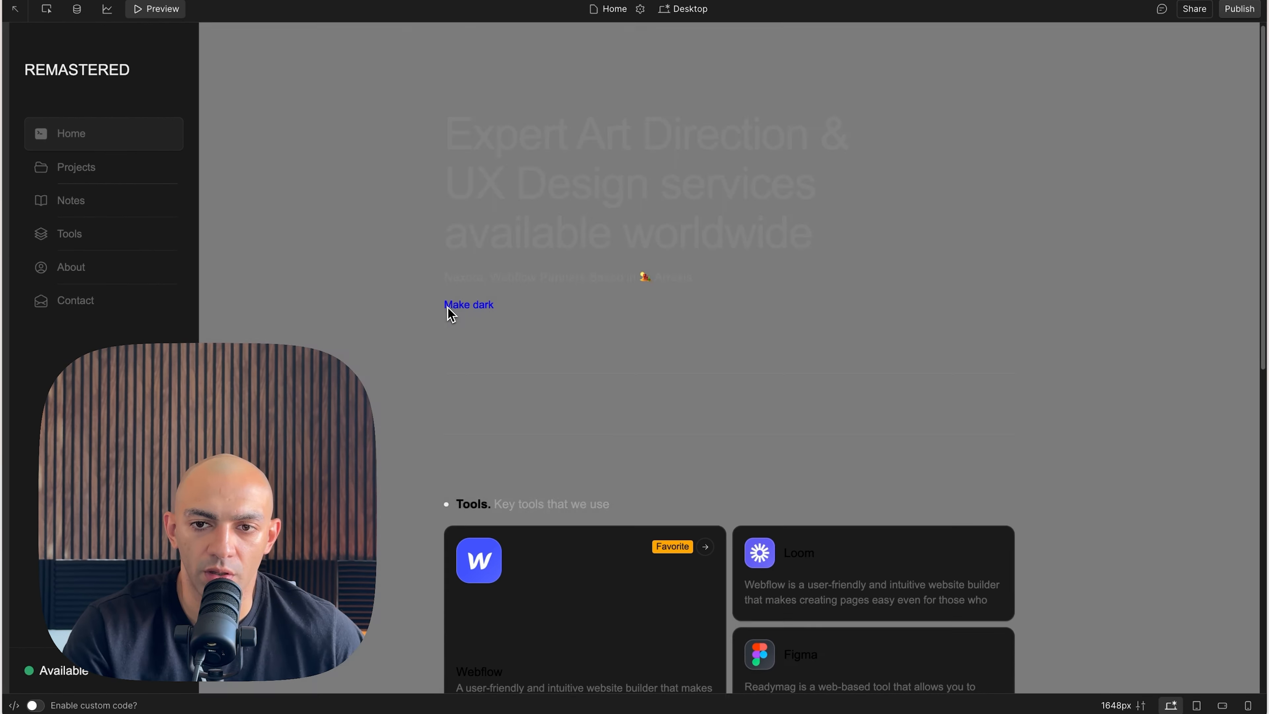
pyautogui.click(159, 9)
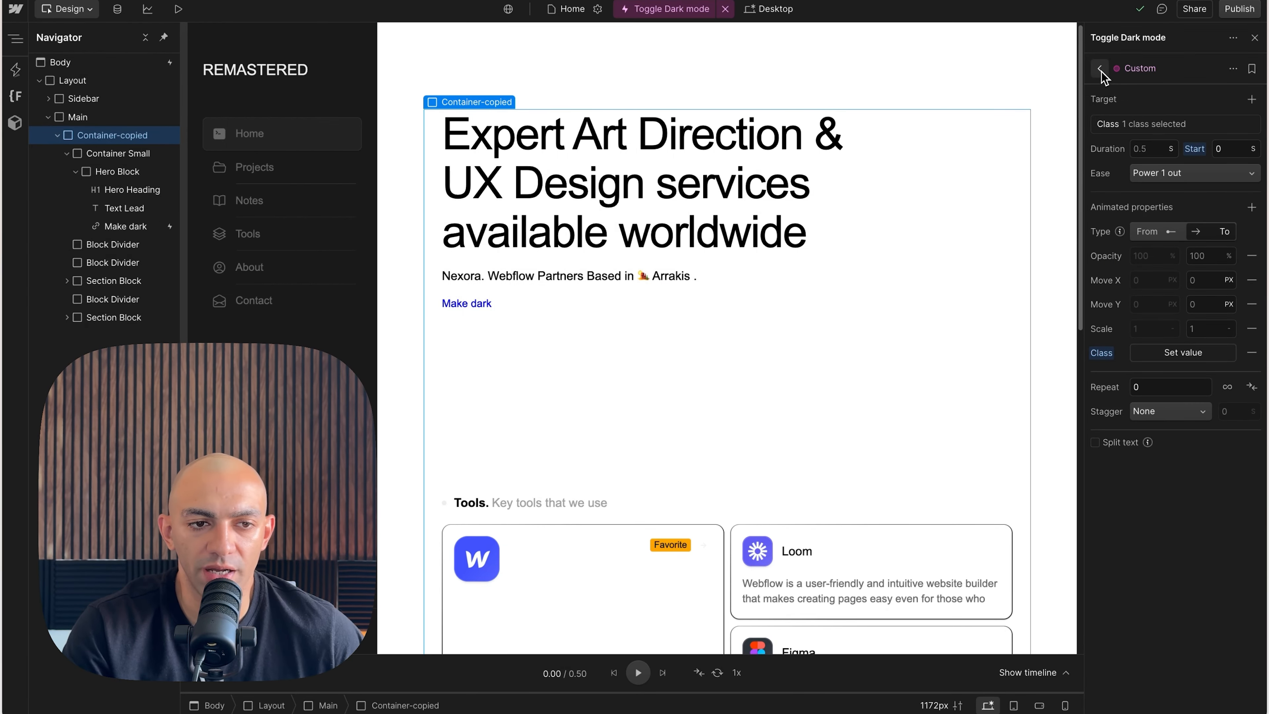
# Step: Set the control of the Make dark click trigger to Play from beginning
pyautogui.click(1099, 68)
pyautogui.click(1141, 105)
pyautogui.click(1185, 260)
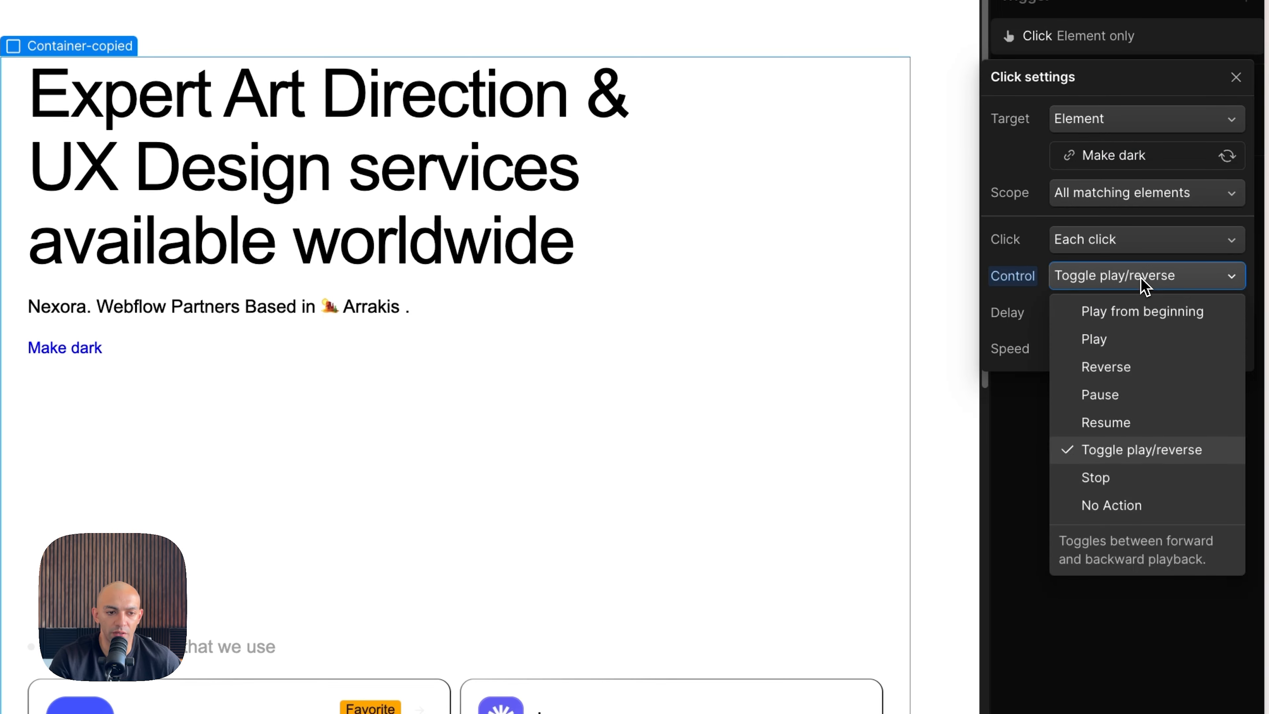
pyautogui.click(1106, 313)
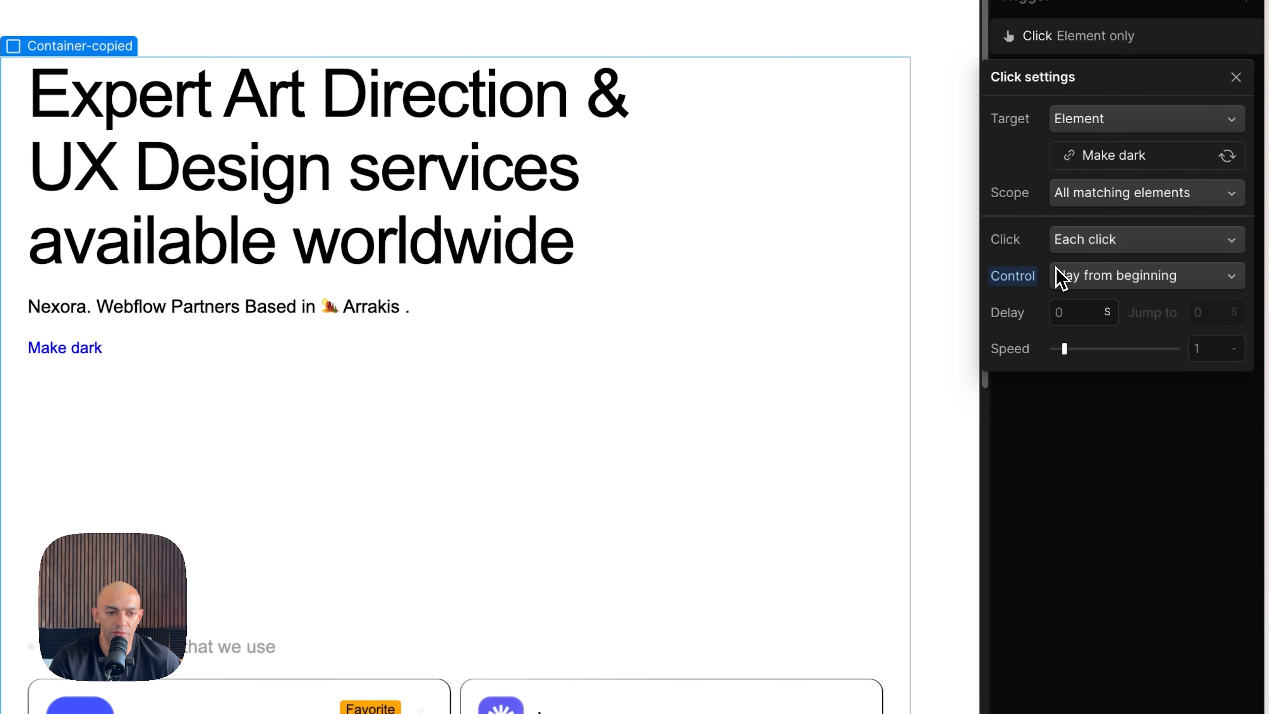
pyautogui.click(1013, 281)
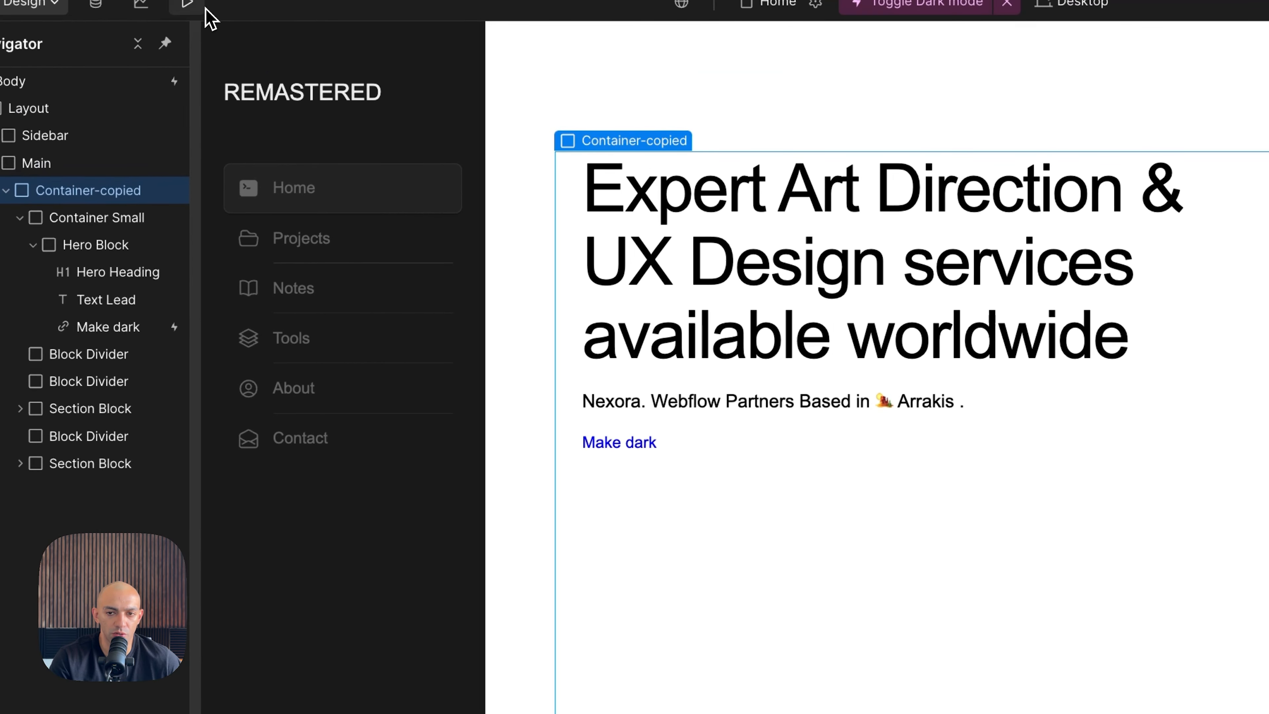
# Step: Preview the page, test switching modes repeatedly with the Make dark link, and exit the preview
pyautogui.click(197, 5)
pyautogui.click(600, 447)
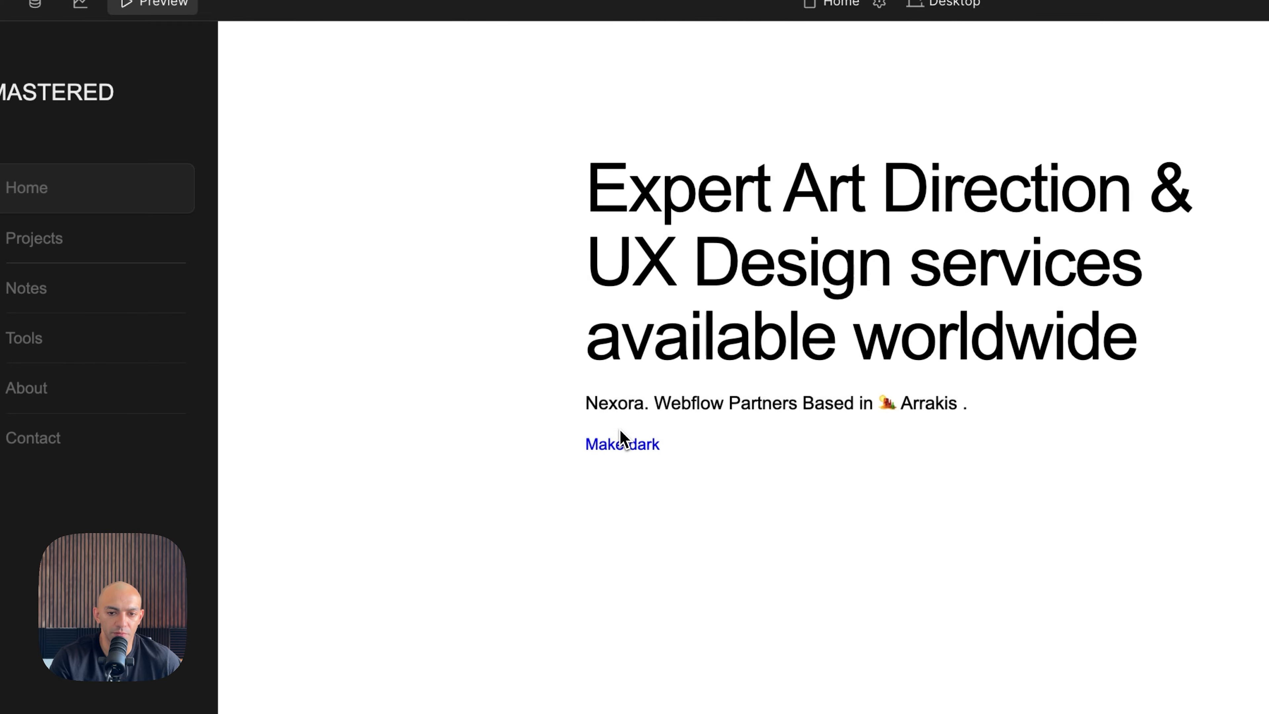
pyautogui.click(619, 432)
pyautogui.click(616, 440)
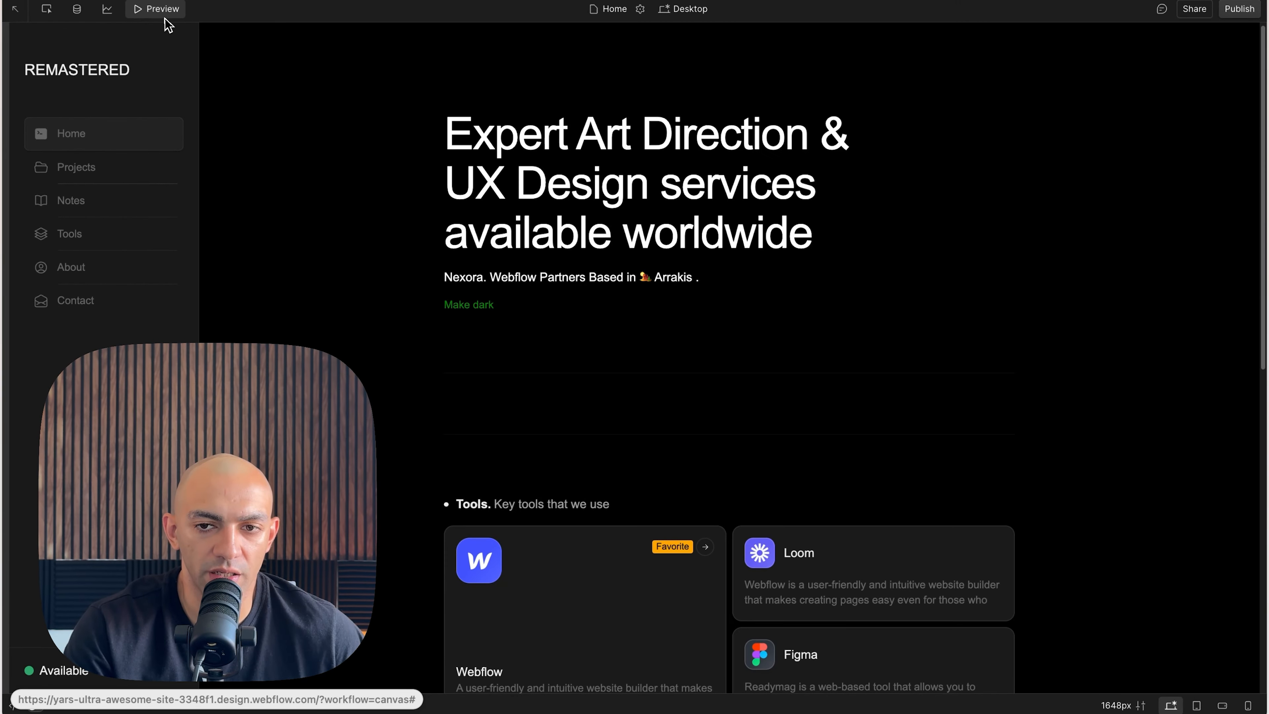
pyautogui.click(161, 10)
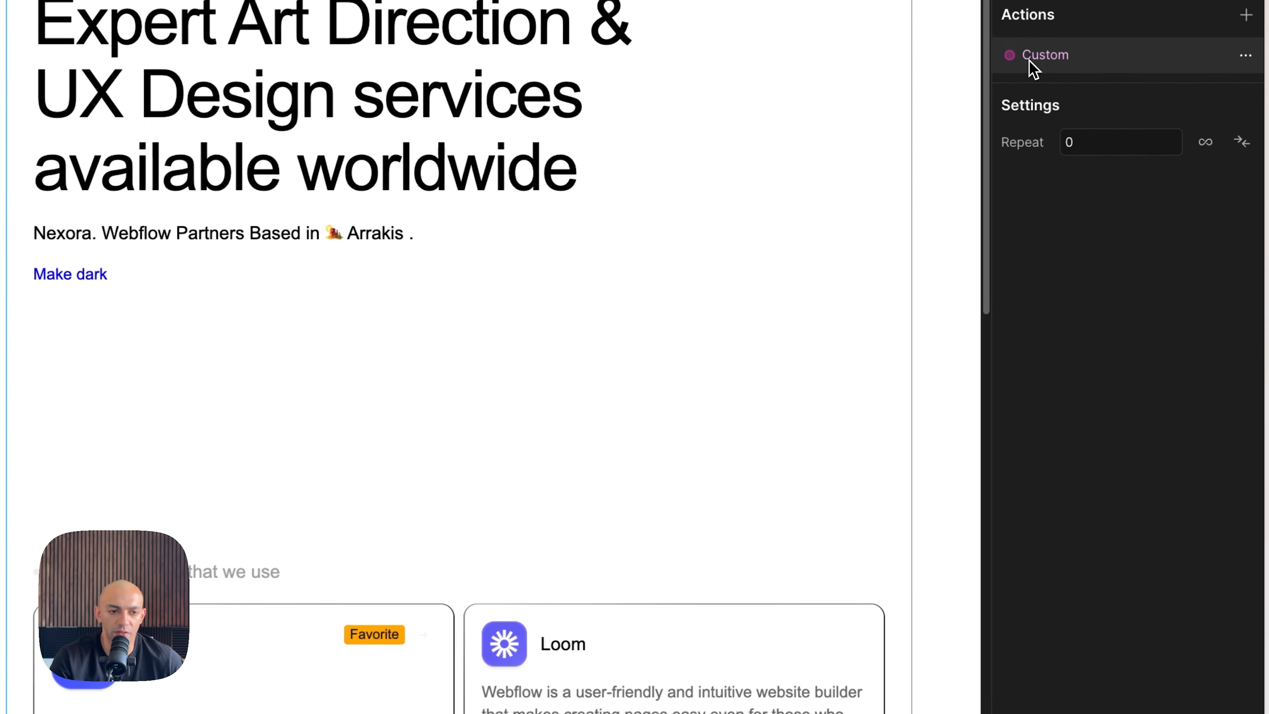
# Step: Check the class type and class name set in the custom action
pyautogui.click(1032, 69)
pyautogui.click(1128, 356)
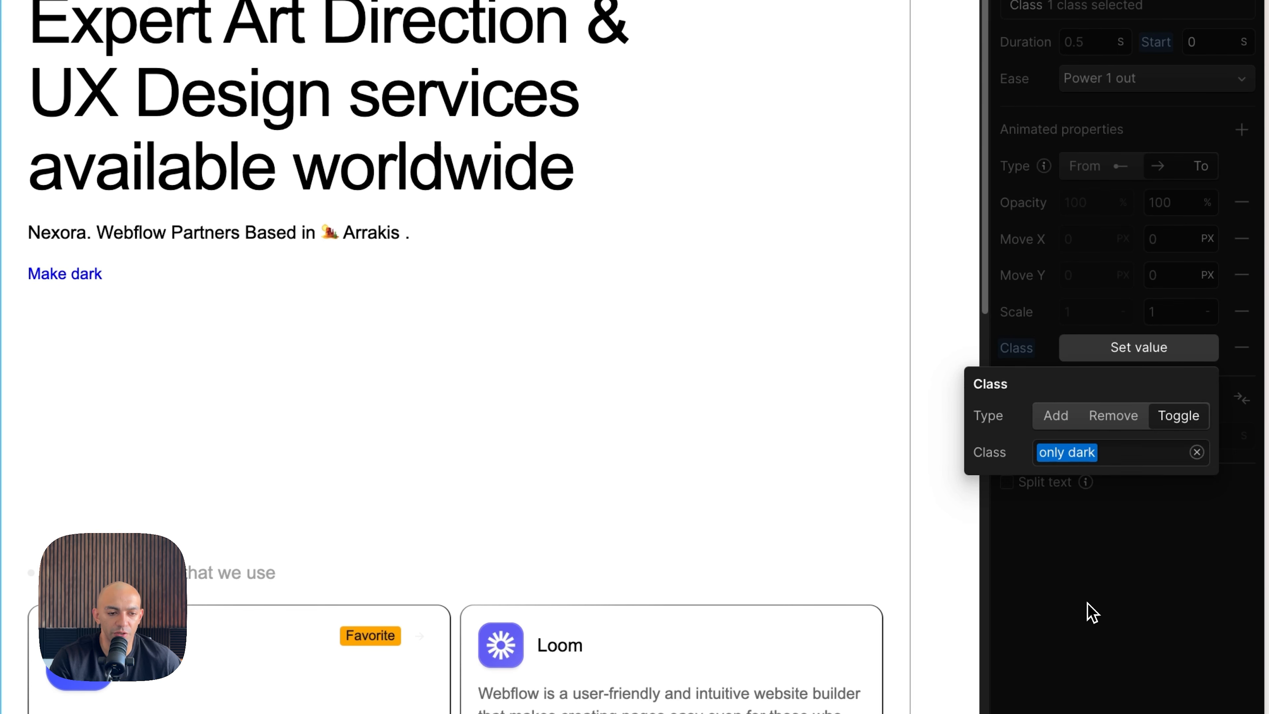
pyautogui.click(1091, 612)
# Step: Try Toggle play/reverse as the click trigger's control
pyautogui.click(1009, 31)
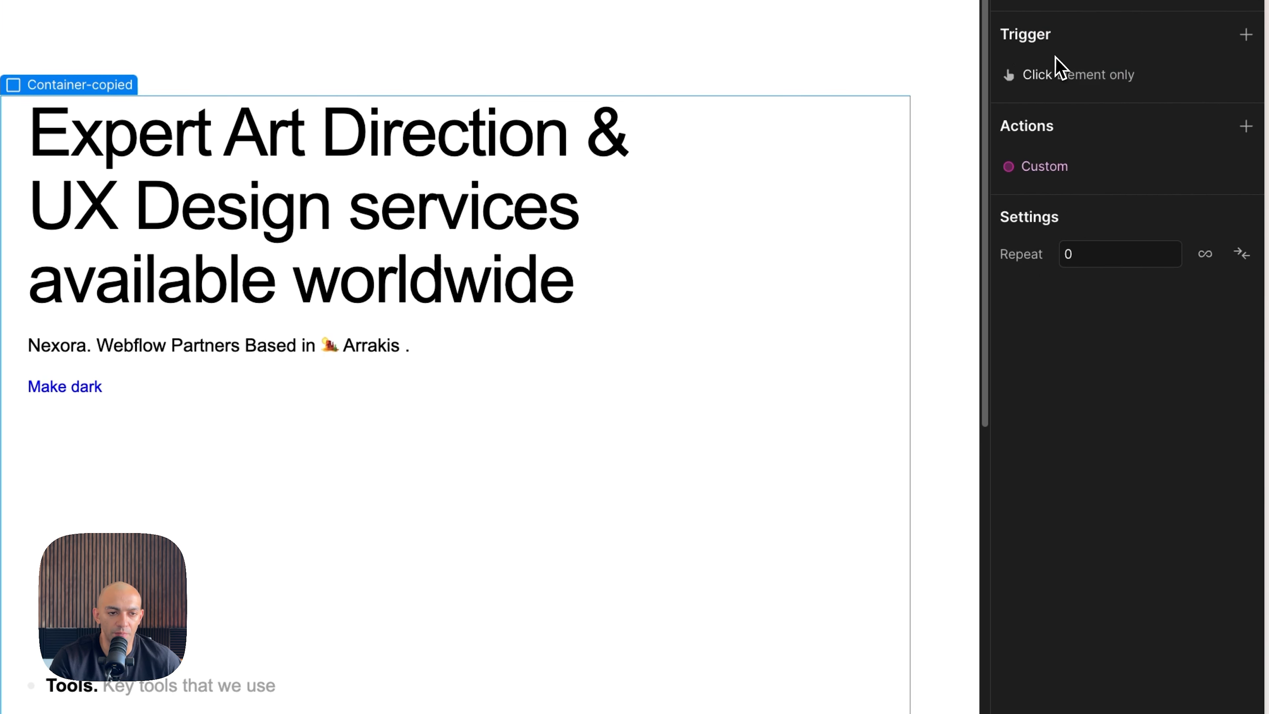
pyautogui.click(1158, 85)
pyautogui.click(1172, 315)
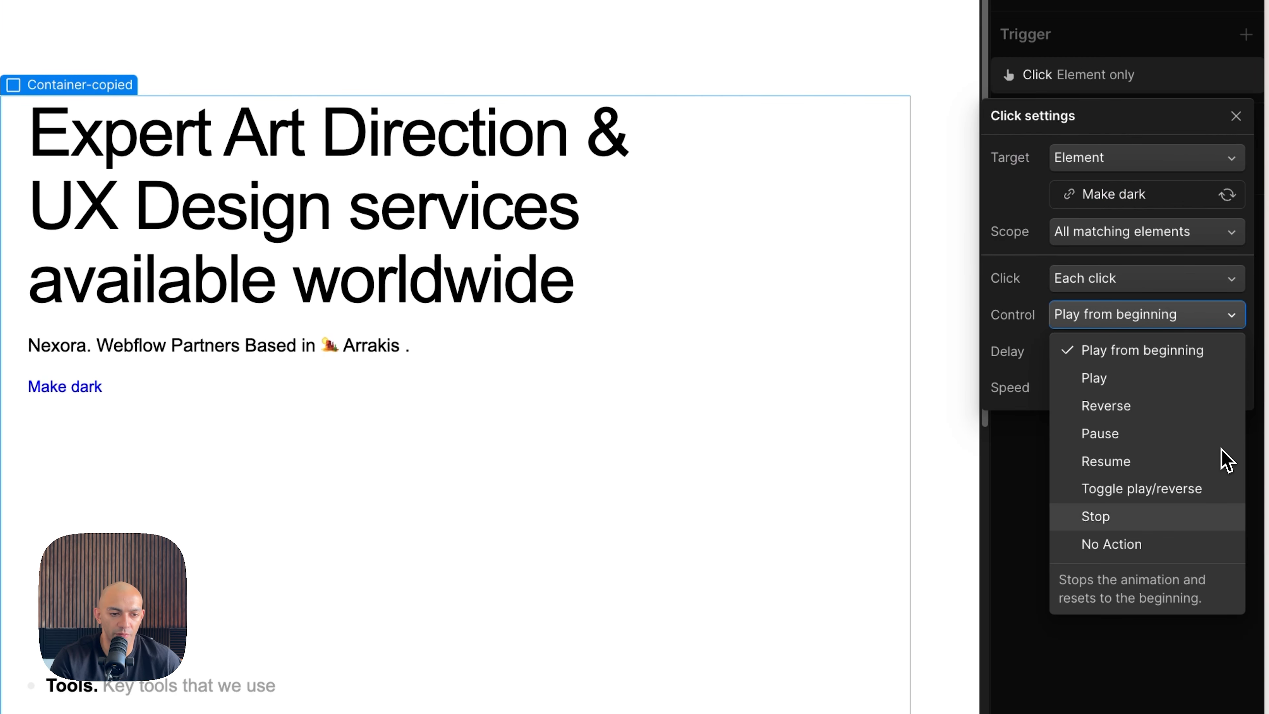
pyautogui.click(1207, 499)
pyautogui.click(1196, 522)
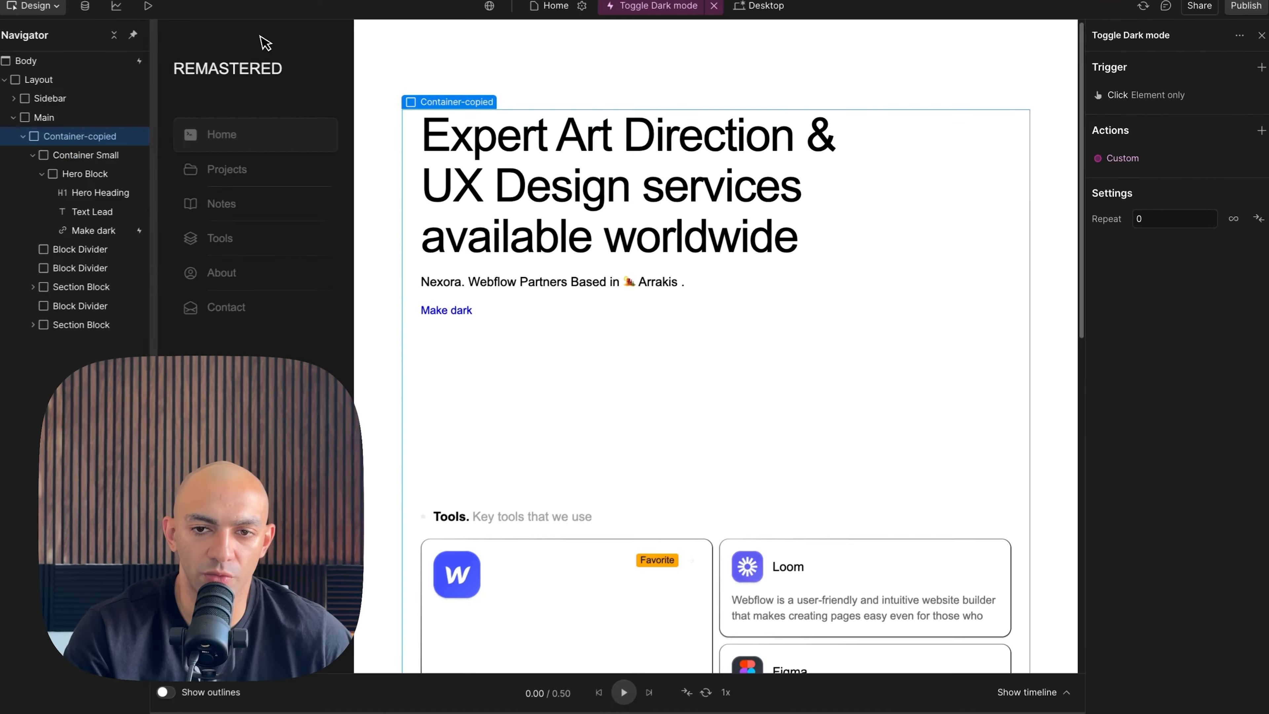
# Step: Preview the page, test the Make dark link with the Toggle play/reverse control, and exit the preview
pyautogui.click(156, 9)
pyautogui.doubleClick(464, 308)
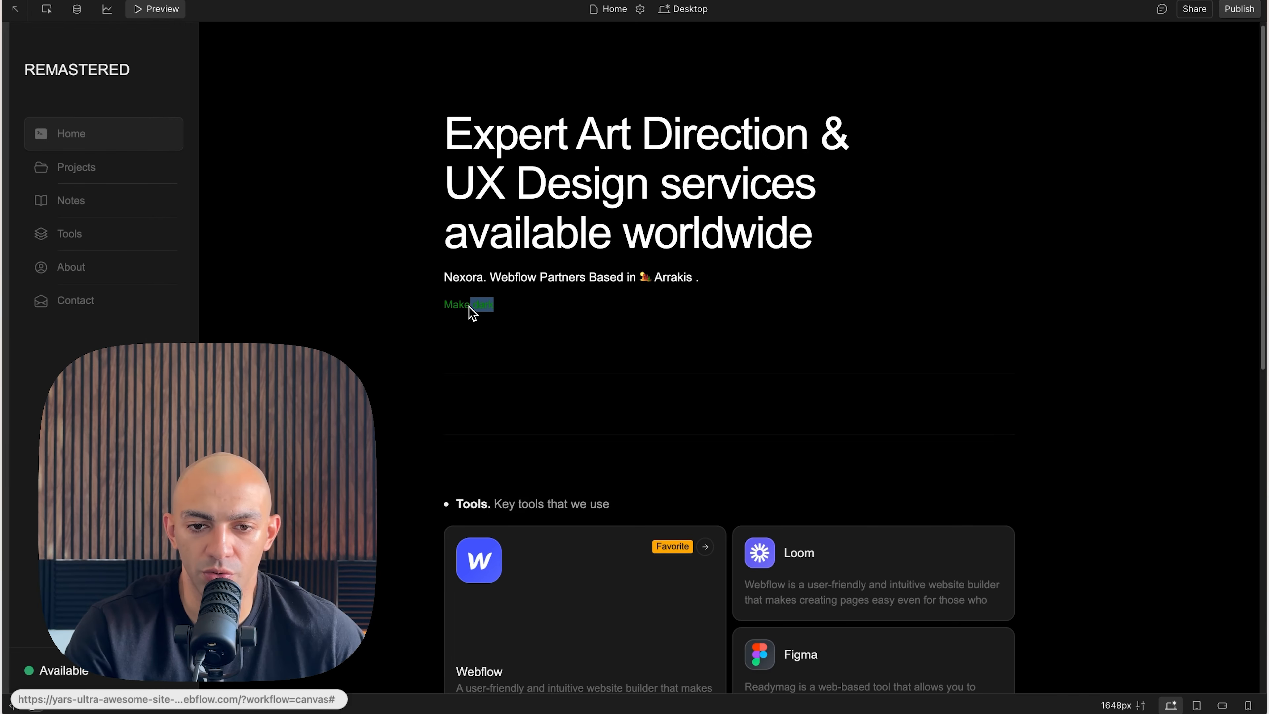
pyautogui.click(468, 306)
pyautogui.click(156, 10)
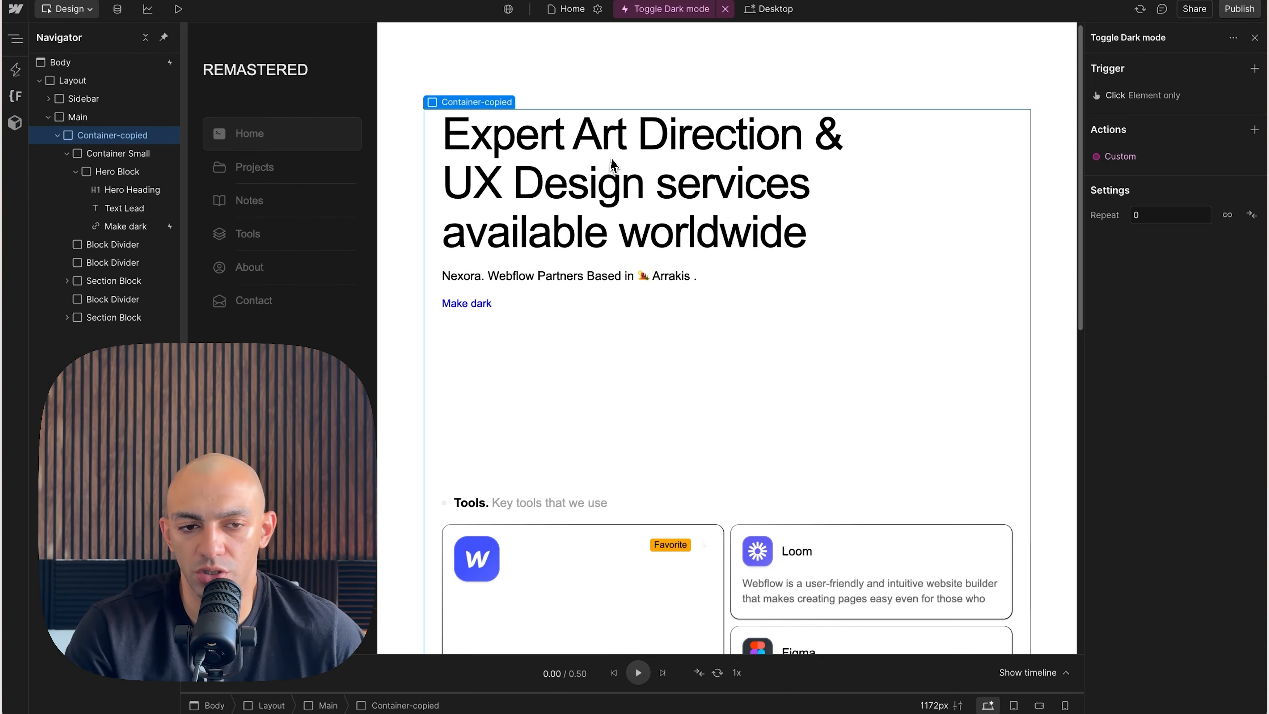
# Step: Reset the click trigger's control to its default and close the click settings
pyautogui.click(1161, 96)
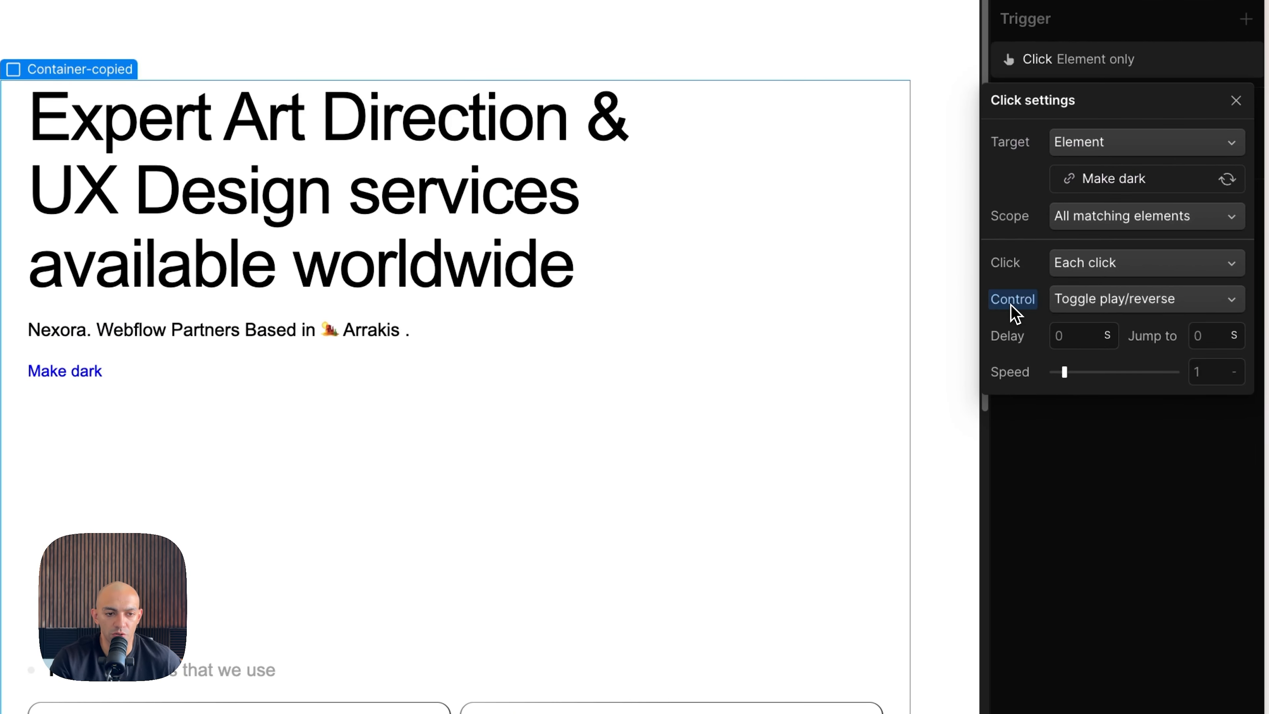
pyautogui.click(1035, 287)
pyautogui.click(1055, 327)
pyautogui.click(1178, 447)
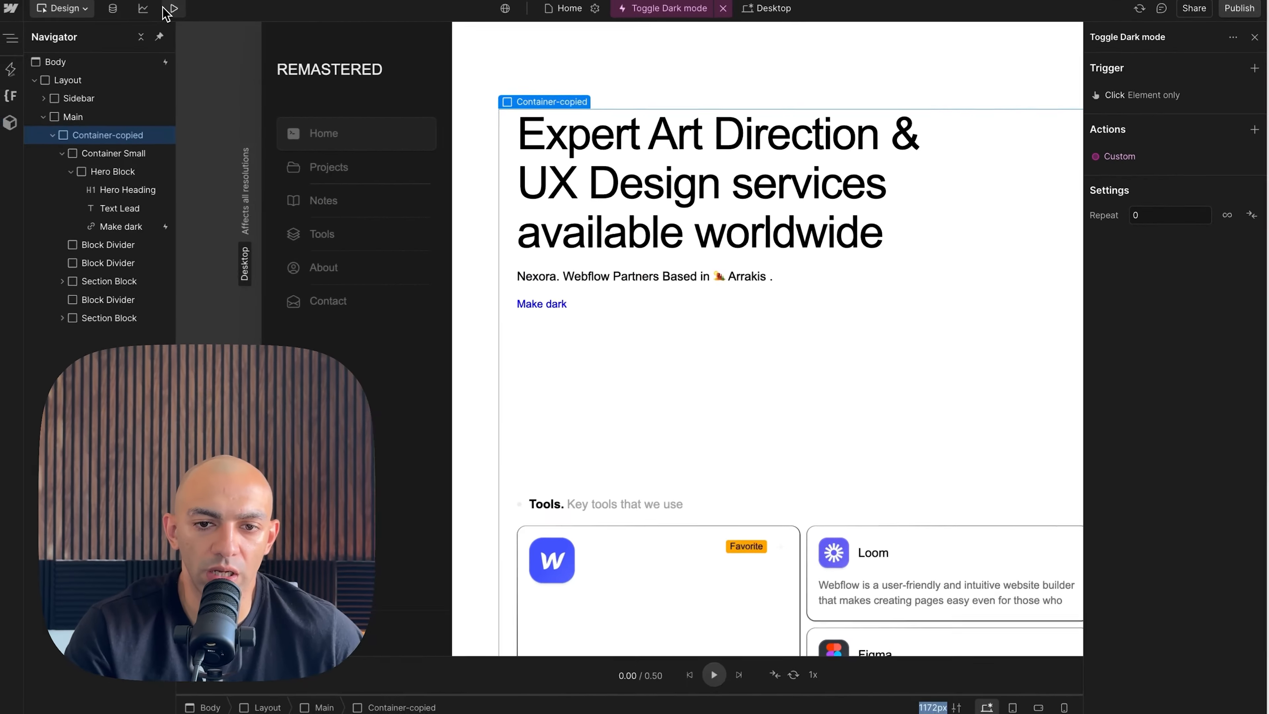
# Step: Preview the page, test the Make dark link with the default control, and exit the preview
pyautogui.press('super+shift+p')
pyautogui.click(494, 304)
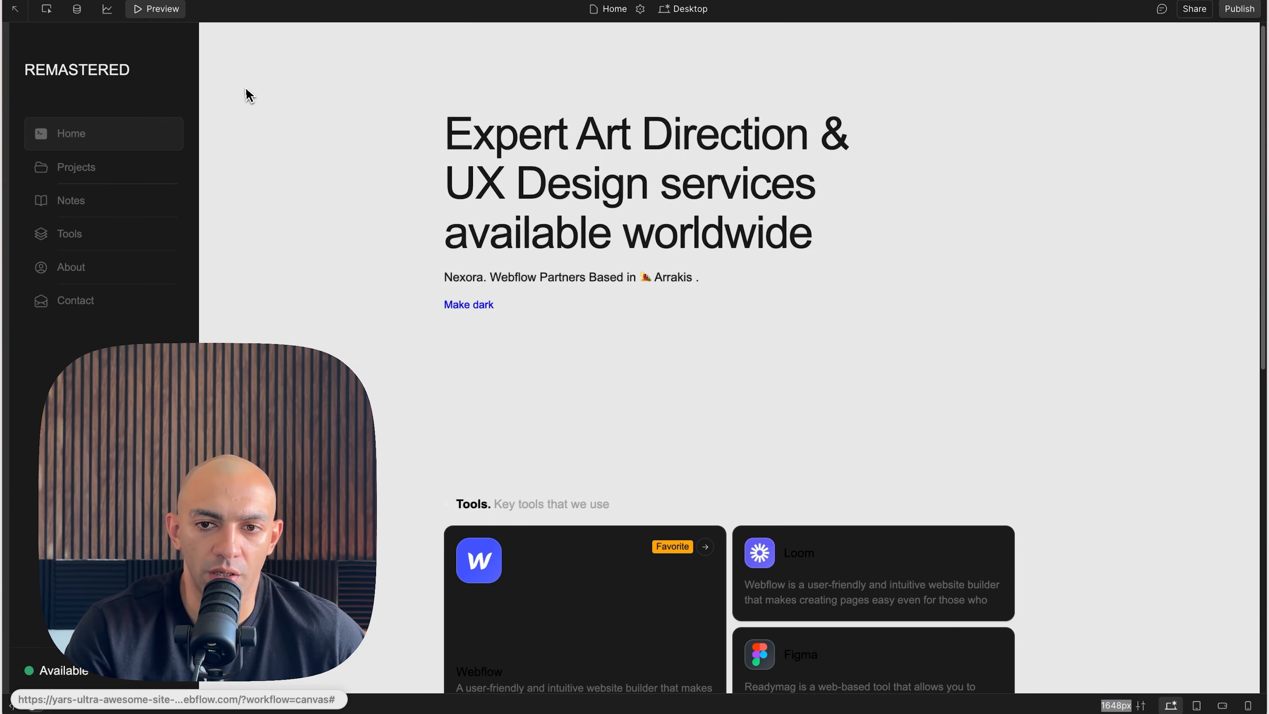
pyautogui.press('super+shift+p')
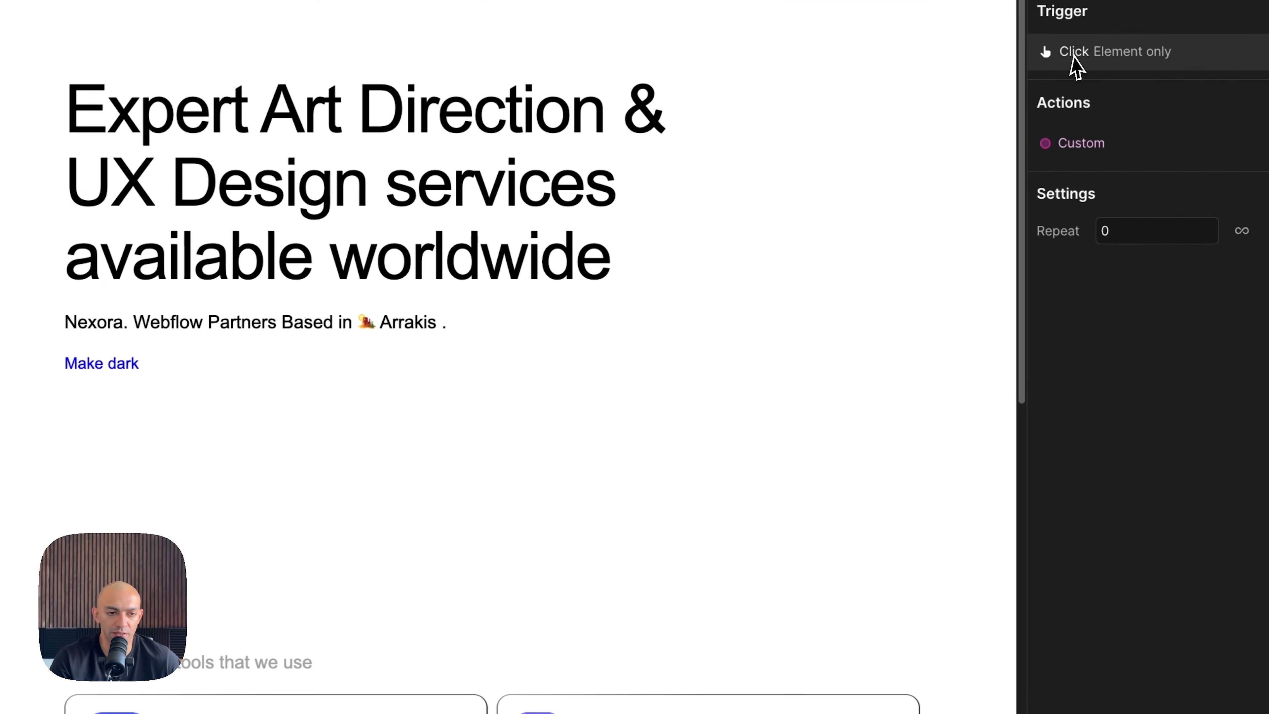
# Step: Review the click trigger settings and the target class of the custom action
pyautogui.click(1221, 108)
pyautogui.click(1105, 492)
pyautogui.click(1127, 133)
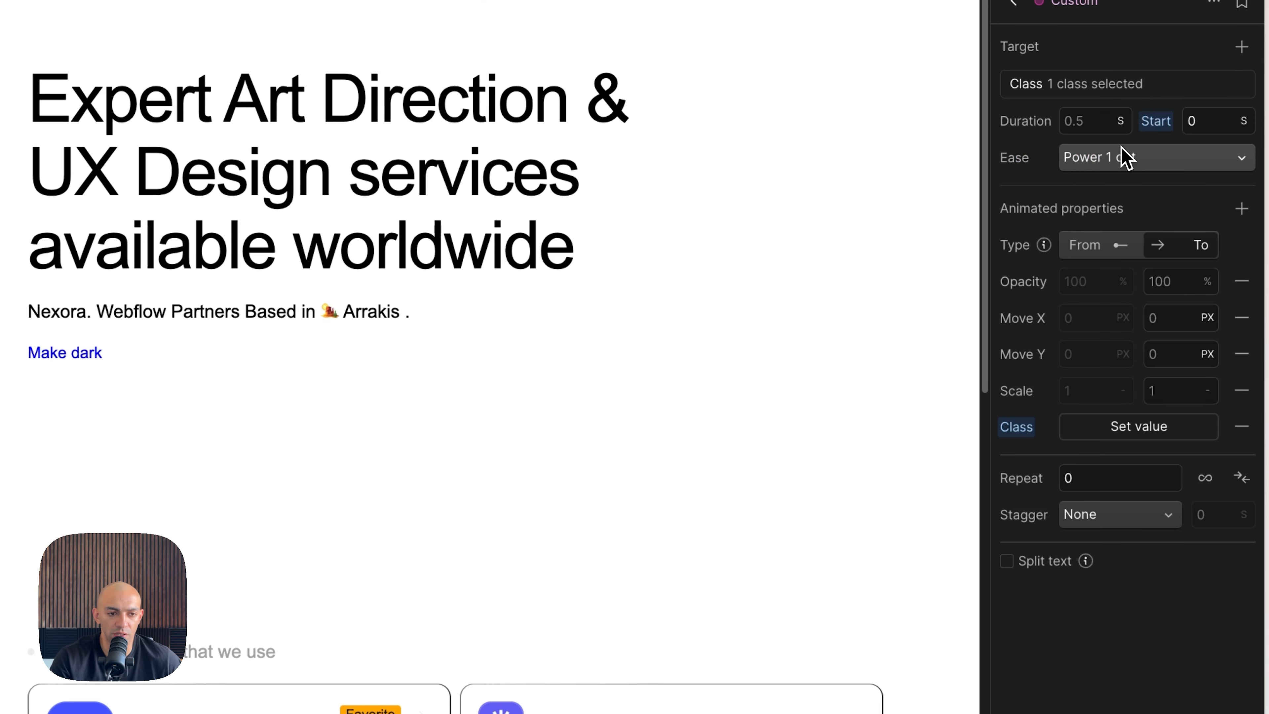
pyautogui.click(1120, 93)
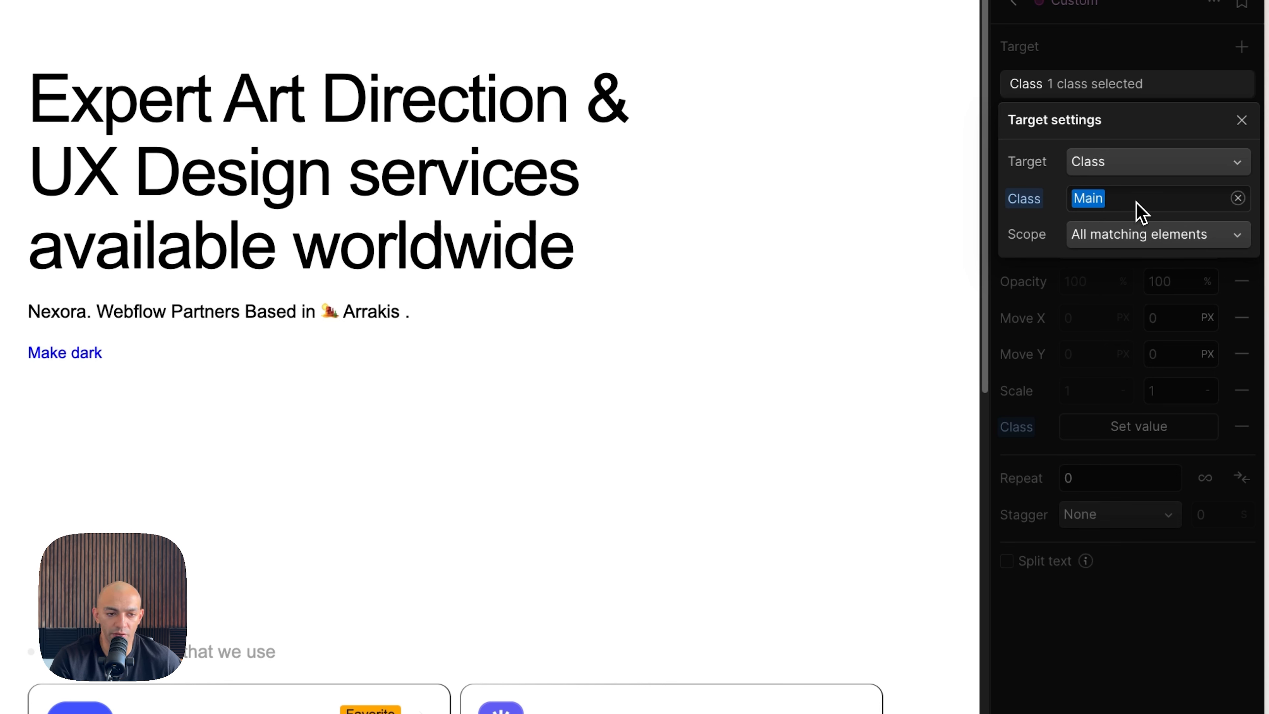
pyautogui.click(1139, 215)
pyautogui.click(1124, 397)
pyautogui.click(1058, 452)
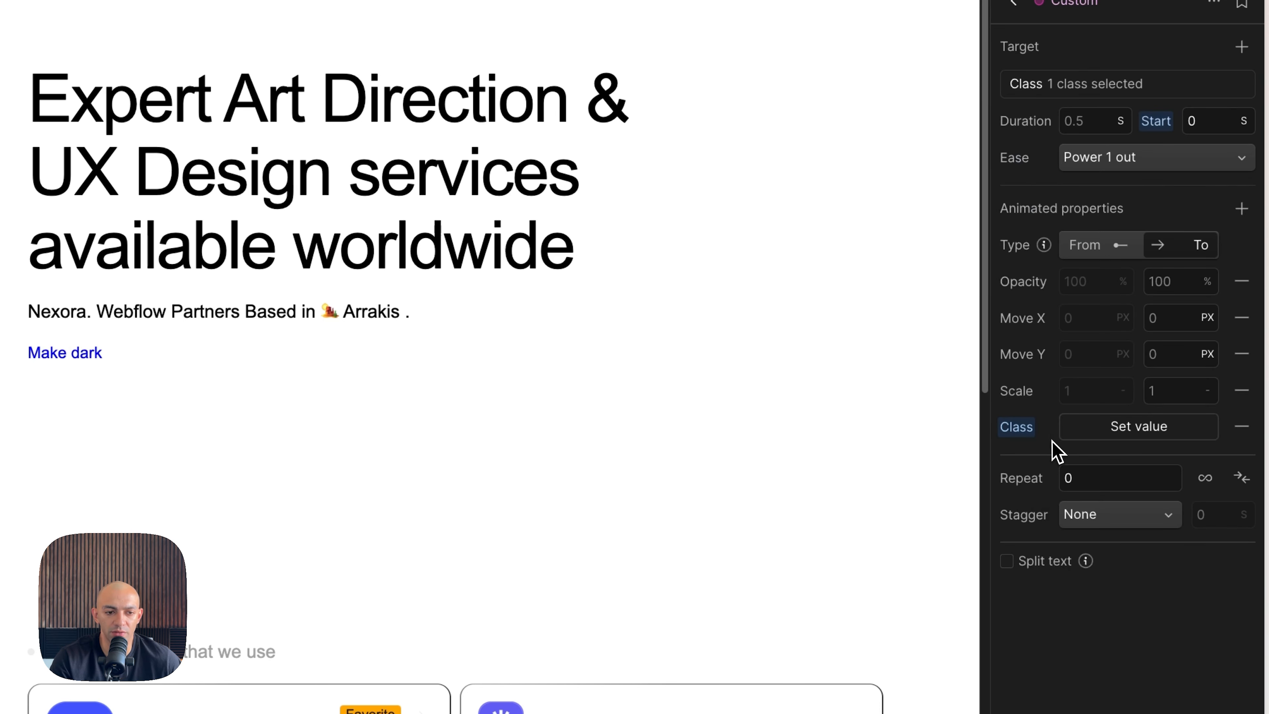
# Step: Review the class options available for the custom action's class value and leave the interaction editor
pyautogui.click(1104, 428)
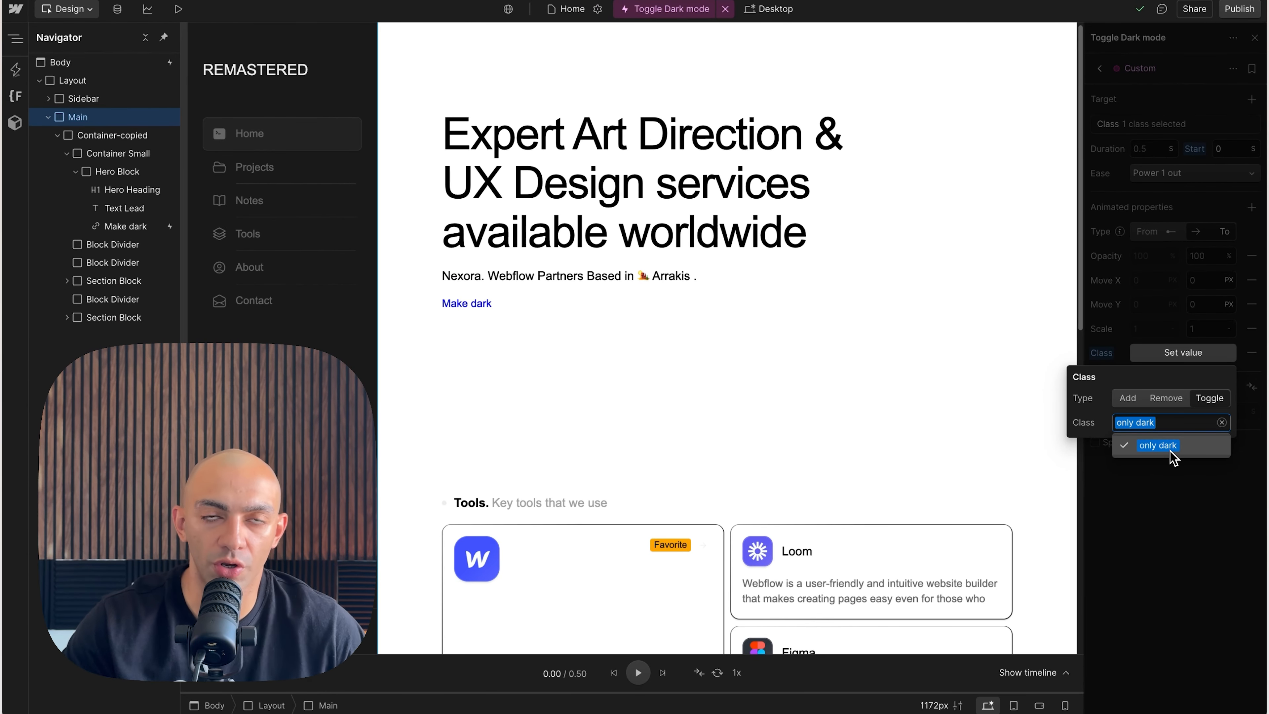
pyautogui.click(102, 133)
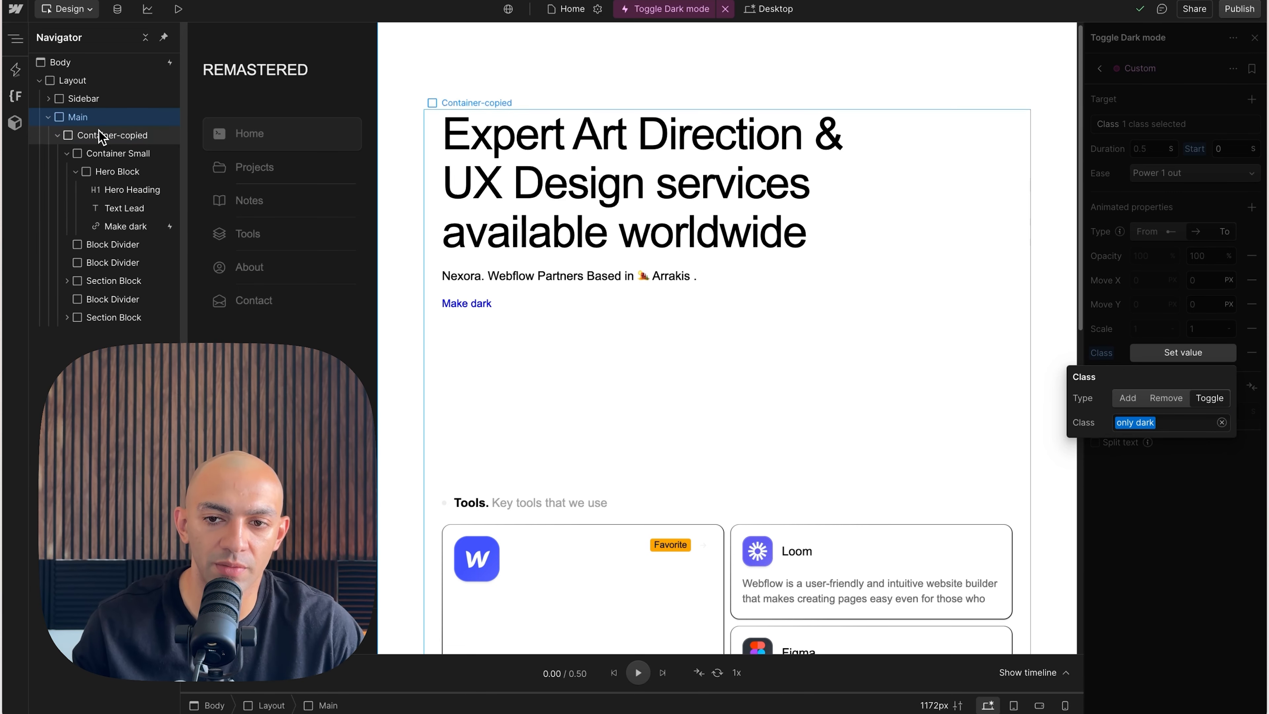
pyautogui.click(101, 122)
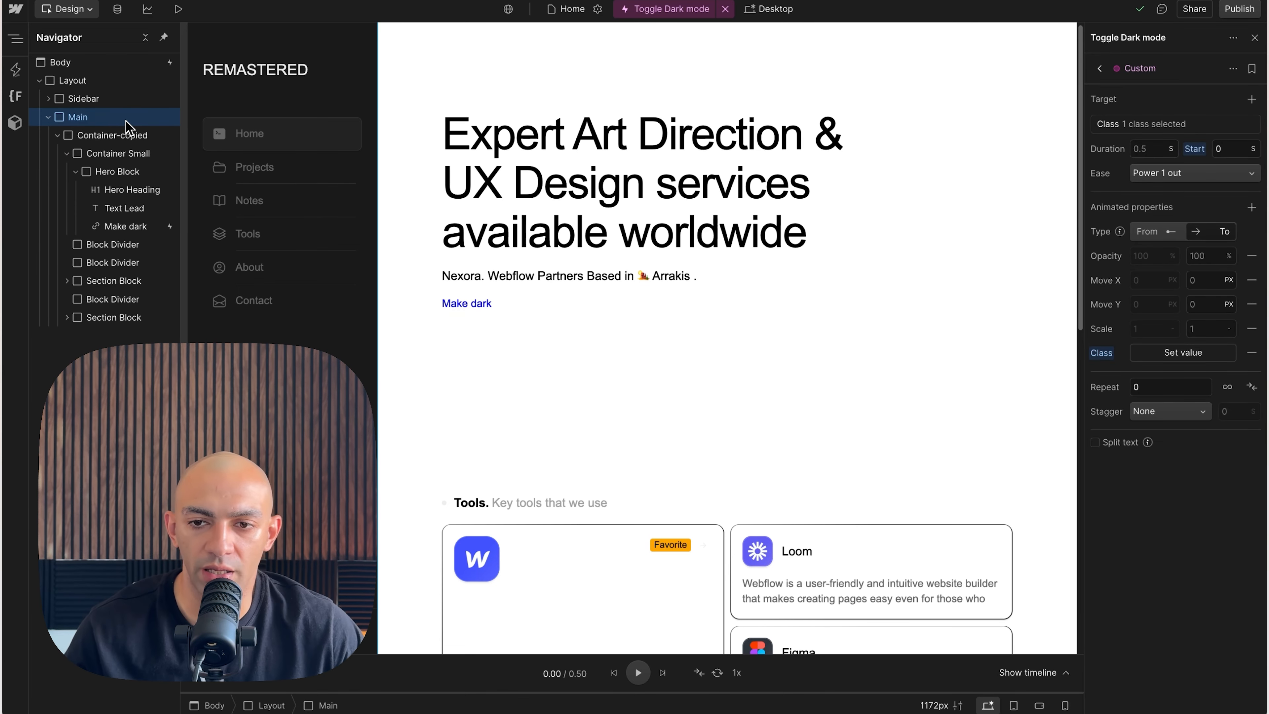
pyautogui.press('Escape')
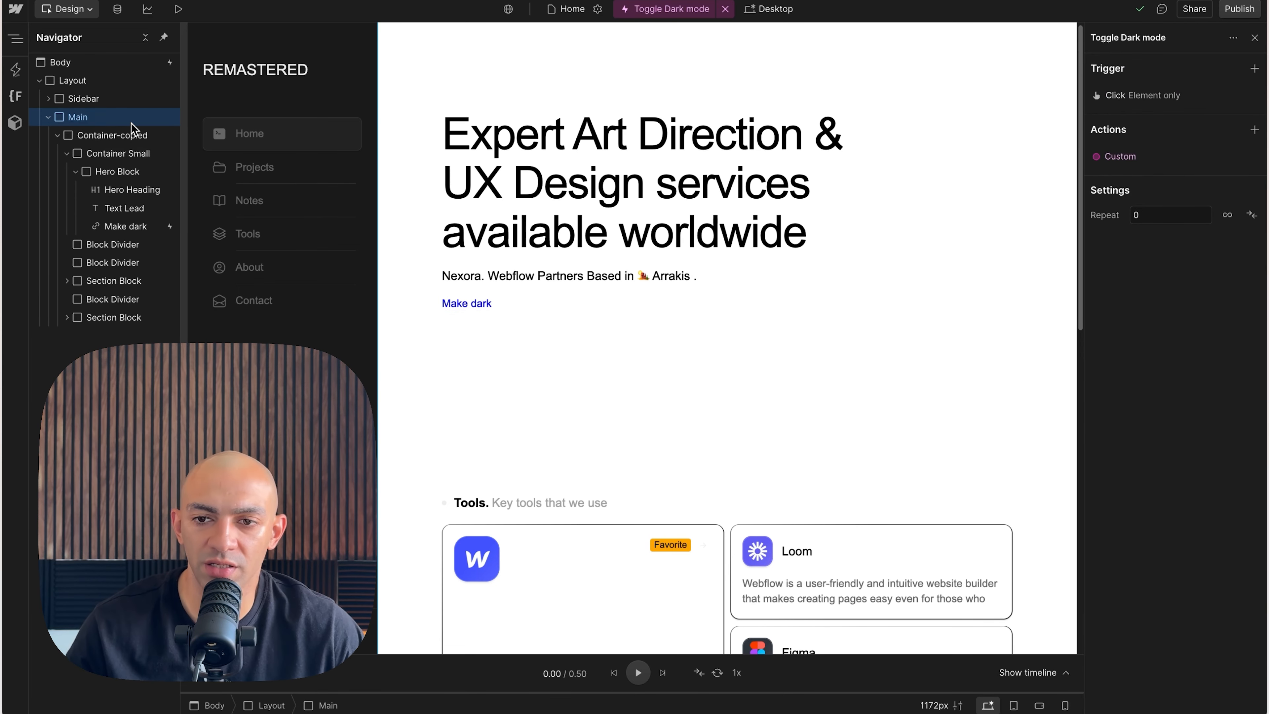
pyautogui.press('Escape')
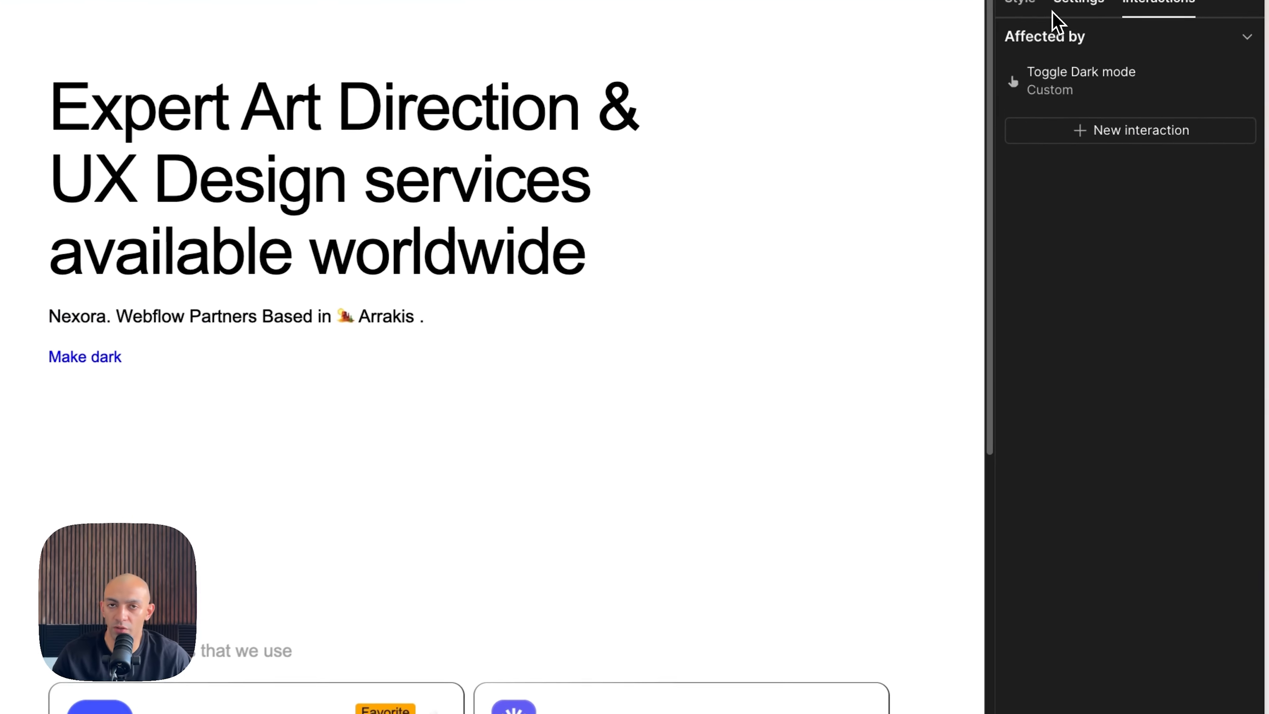
# Step: Reopen the Toggle Dark mode interaction, check its toggled class value, and return to the page canvas
pyautogui.click(1077, 97)
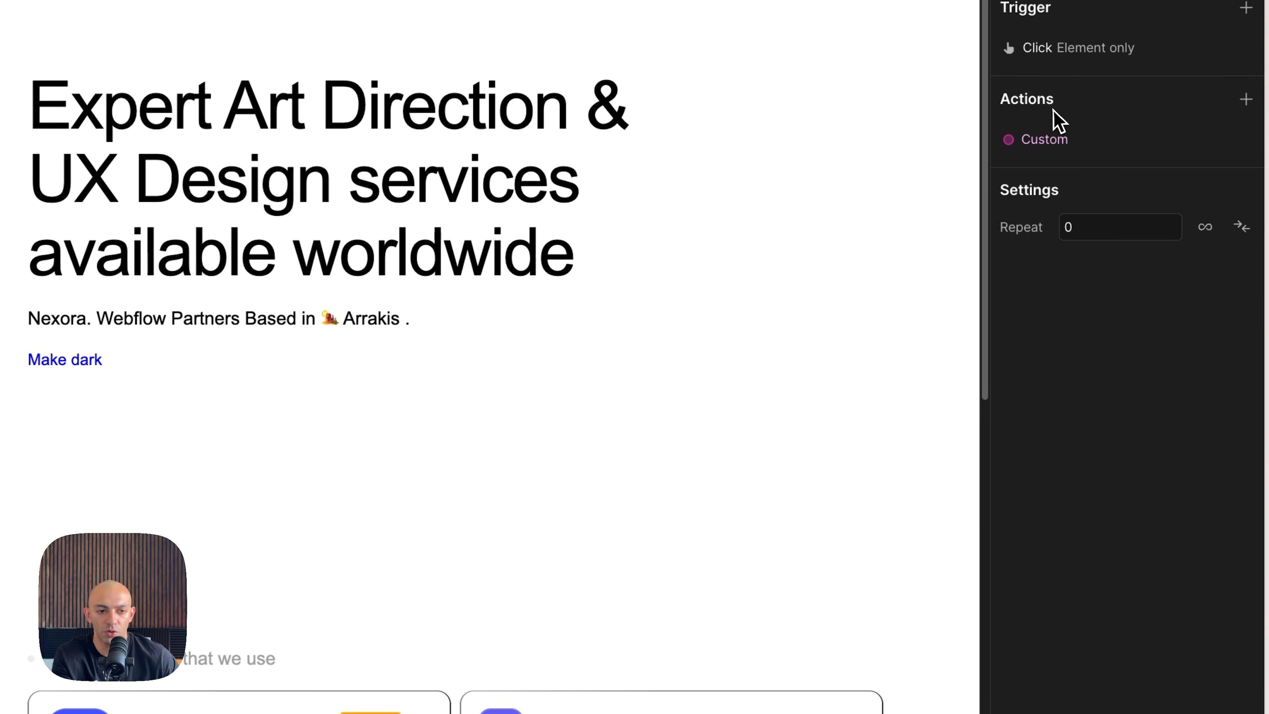
pyautogui.click(1065, 140)
pyautogui.click(1117, 439)
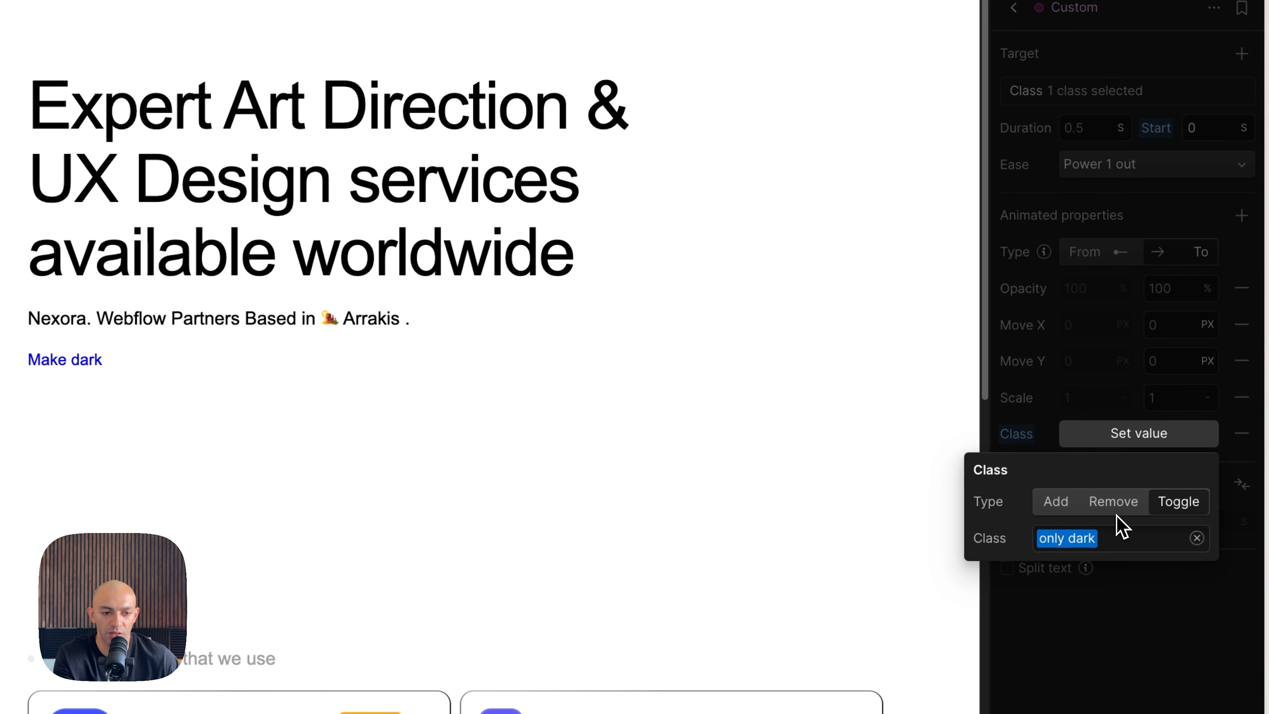
pyautogui.click(1121, 542)
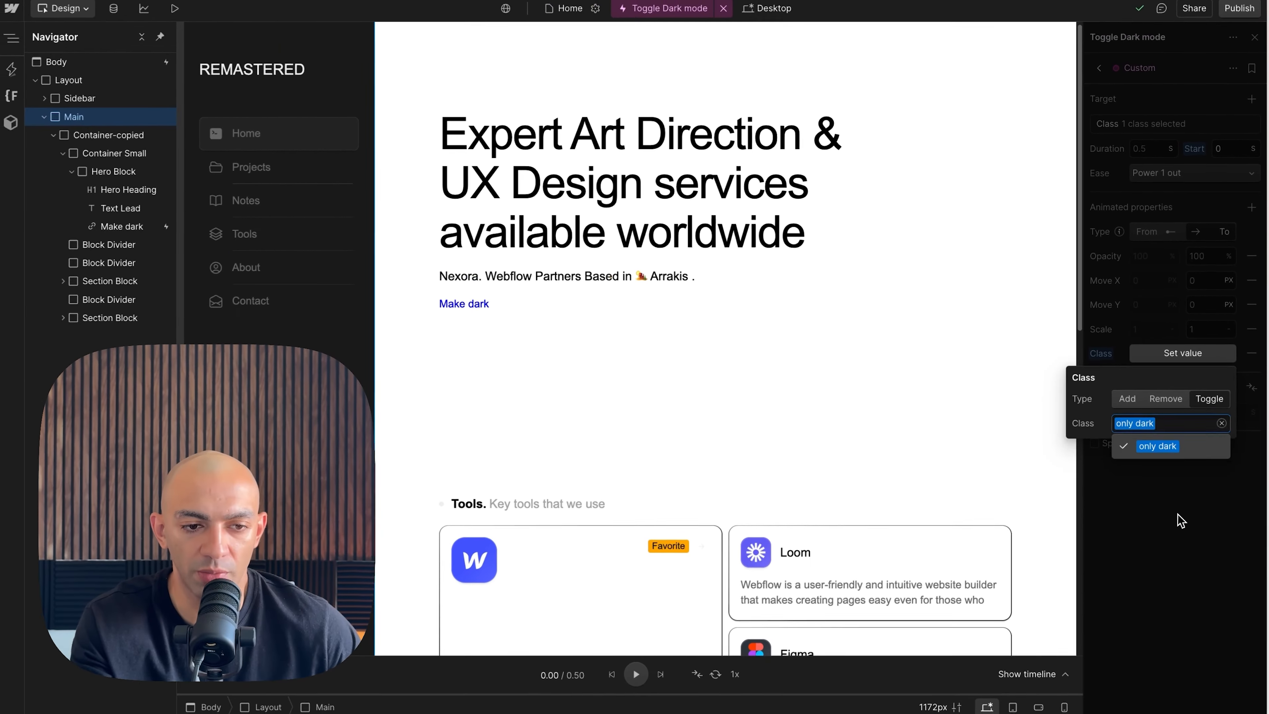
pyautogui.click(1085, 677)
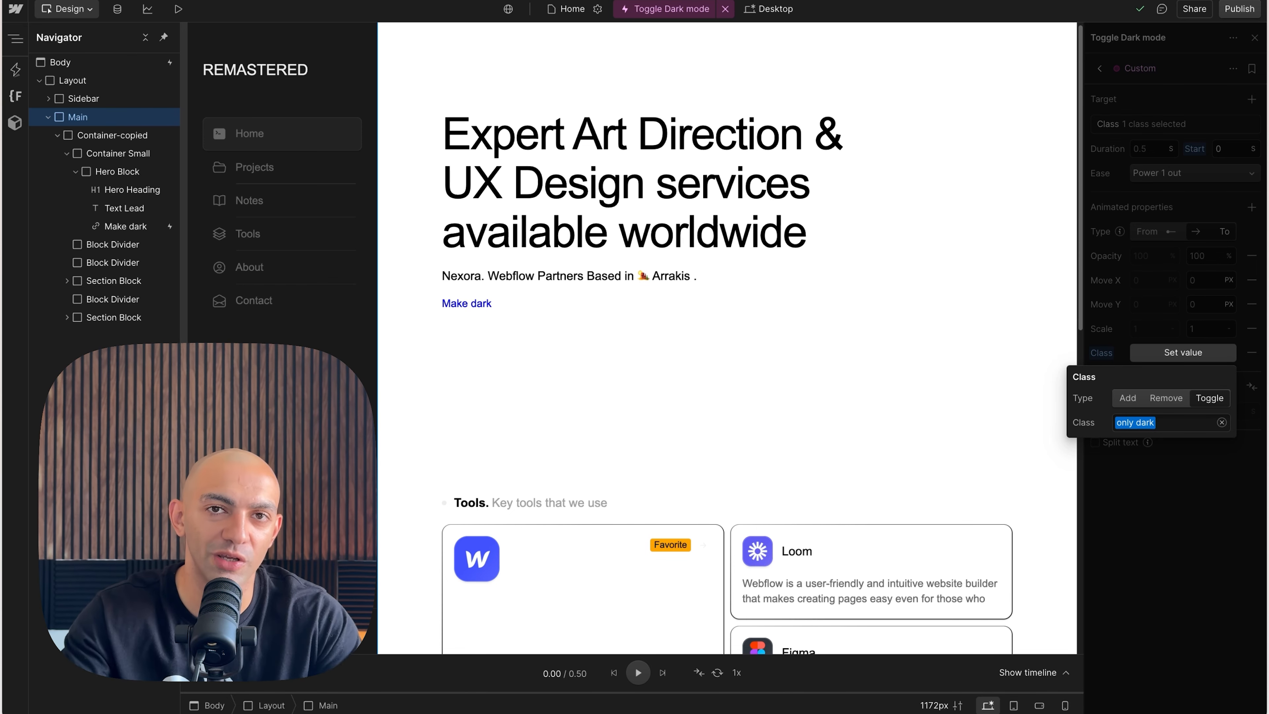
pyautogui.click(1183, 525)
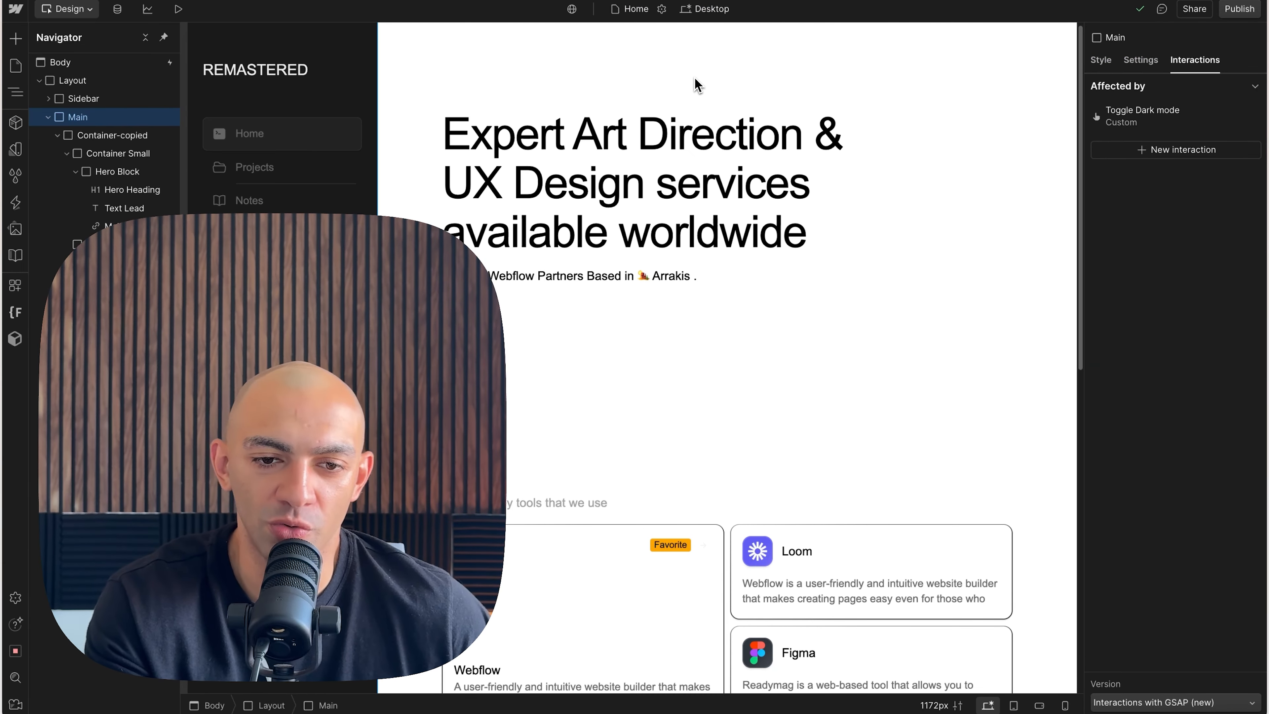
pyautogui.click(631, 431)
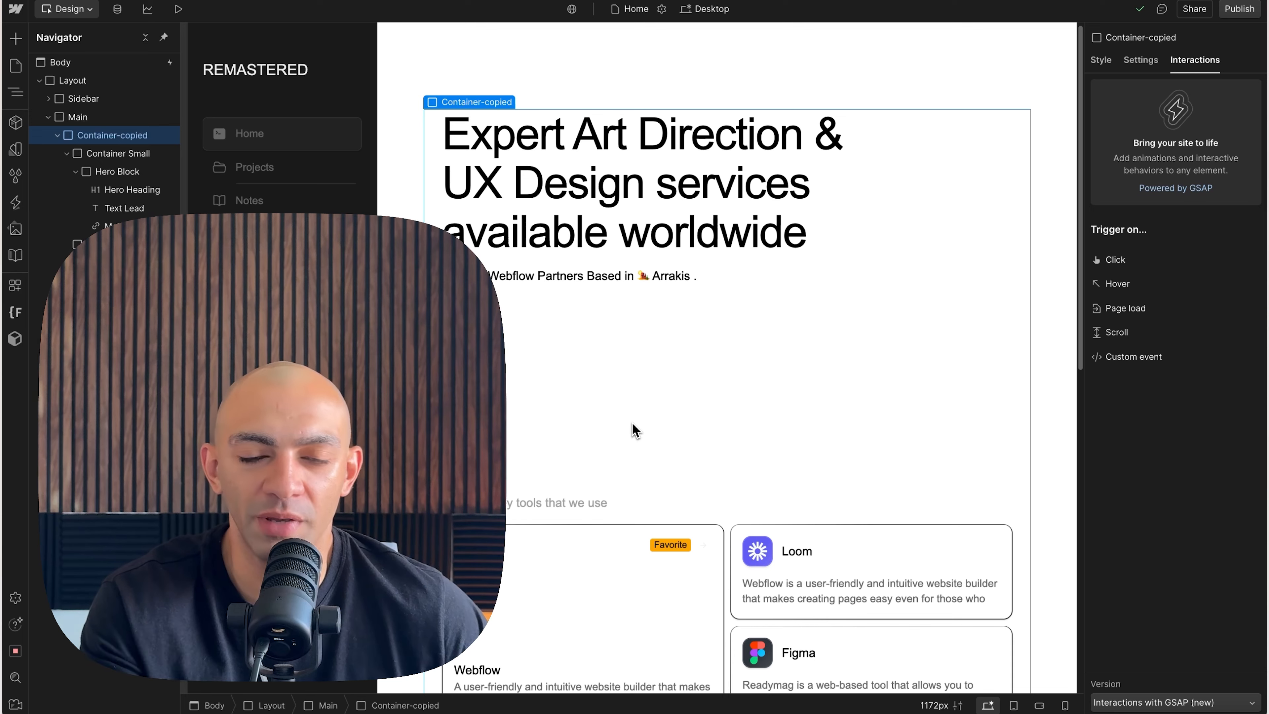